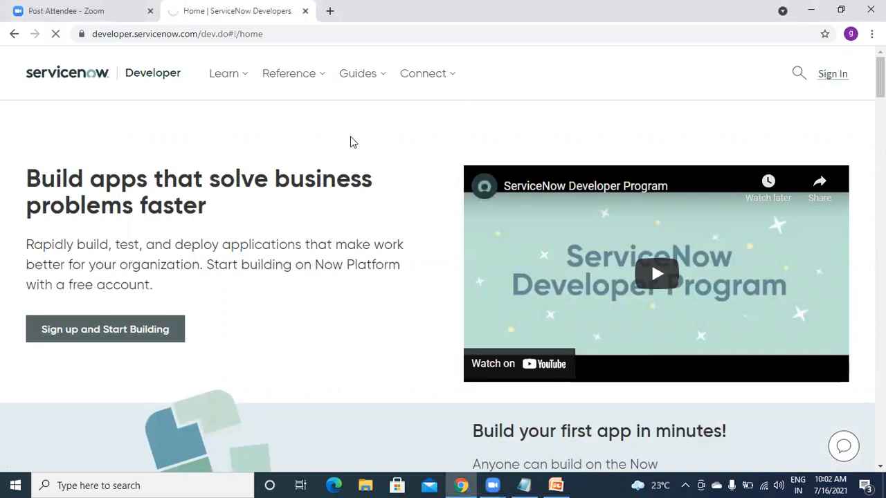
# - Open the ServiceNow Developer Site sign-in page after a glance at the training slide
pyautogui.click(150, 13)
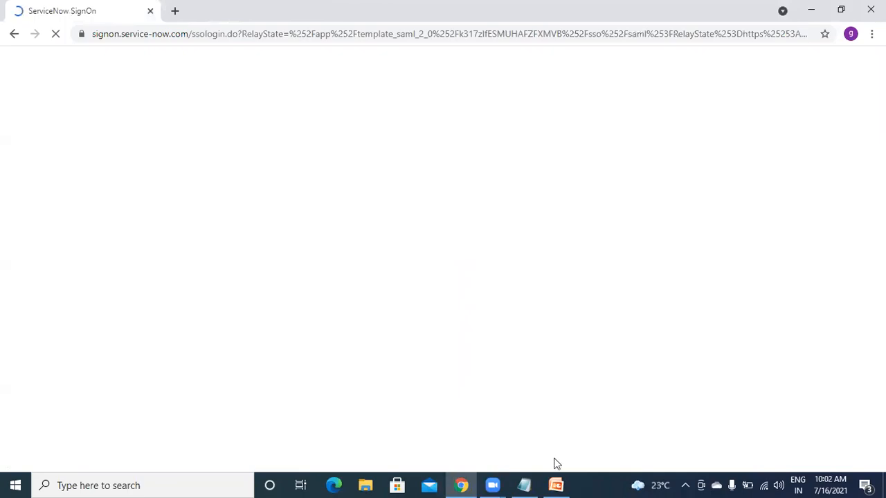
pyautogui.click(555, 485)
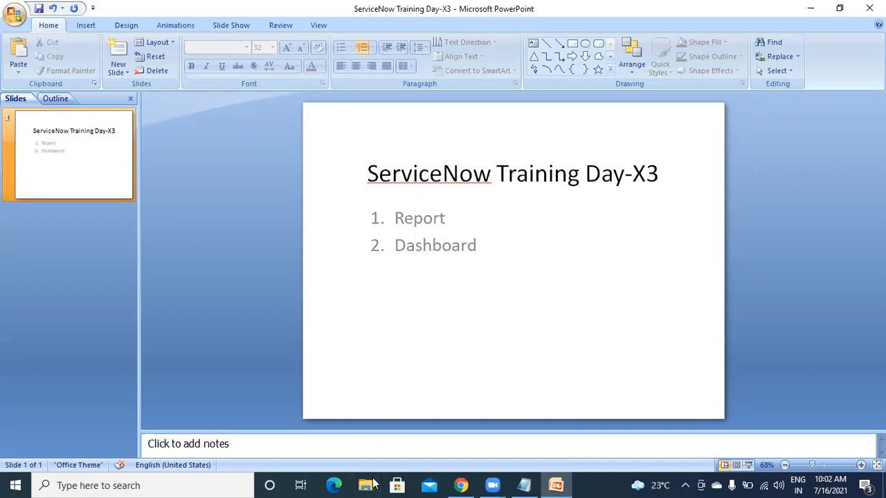
pyautogui.click(461, 486)
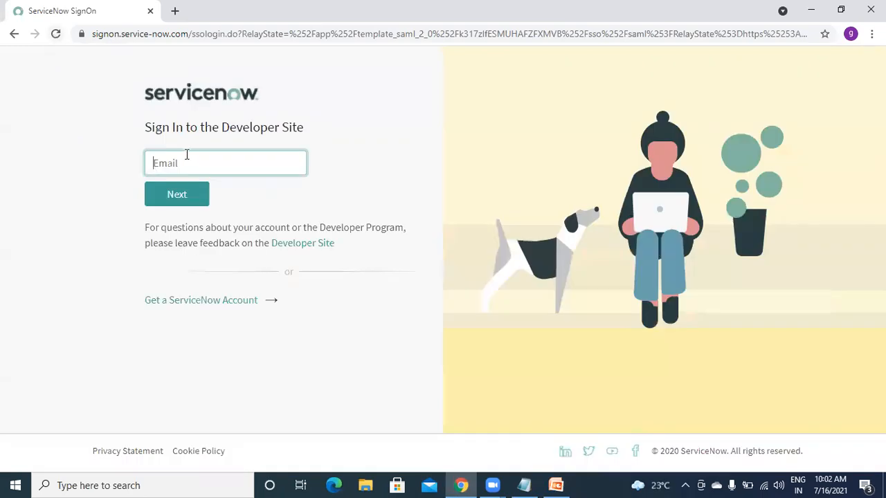
# - Sign in with the saved account email and the account password
pyautogui.click(189, 162)
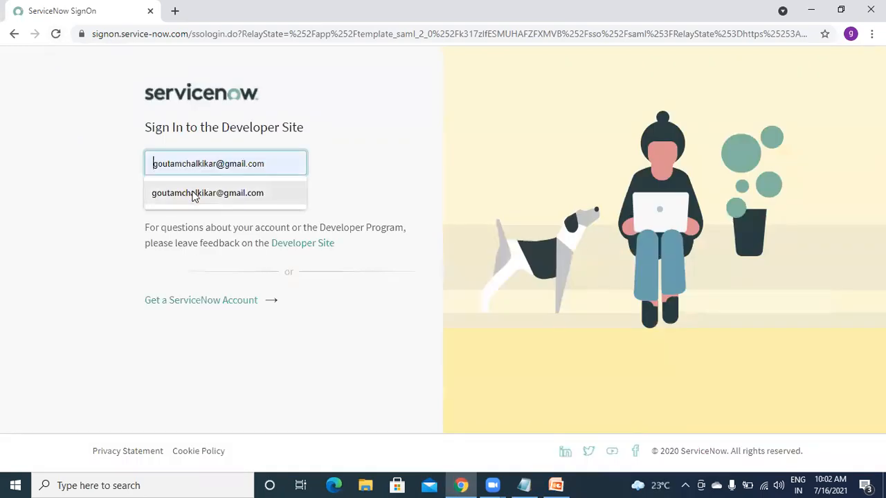
pyautogui.click(193, 193)
pyautogui.click(187, 197)
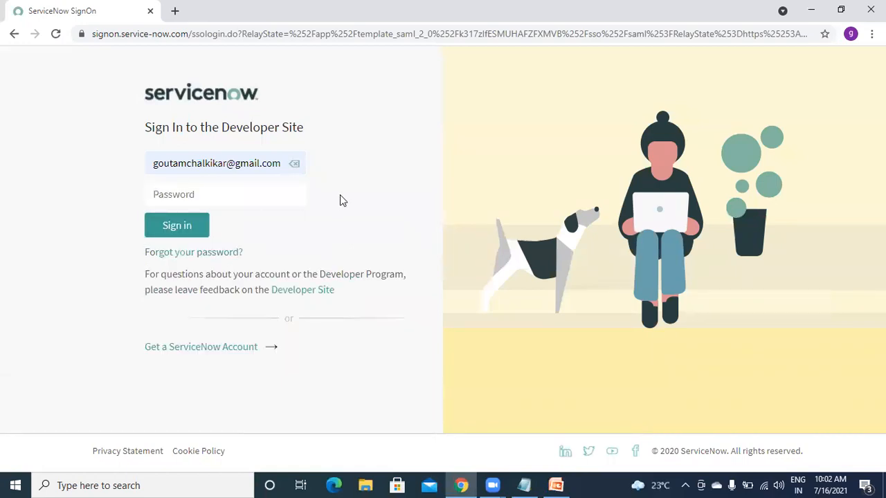
pyautogui.click(257, 196)
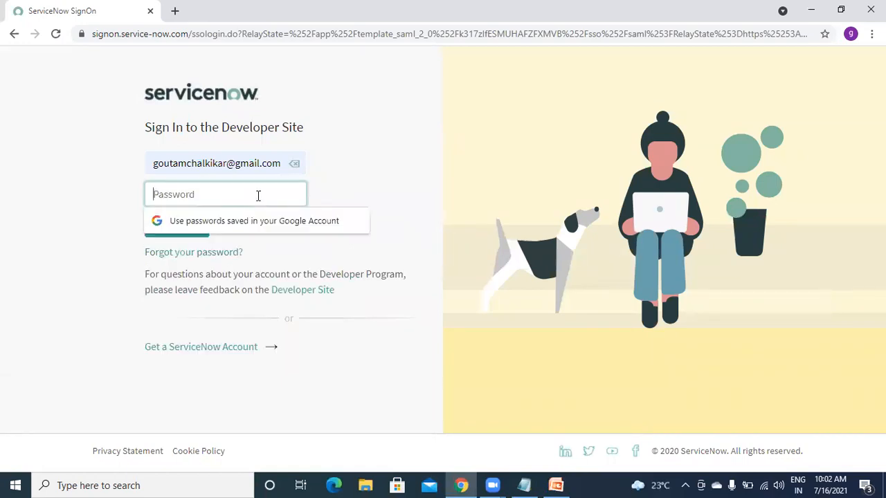
pyautogui.write('******')
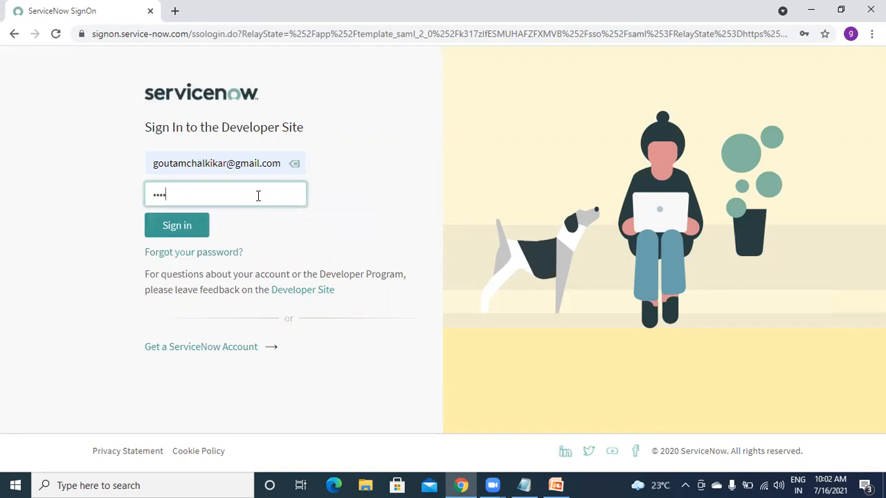
pyautogui.write('*******')
pyautogui.click(182, 234)
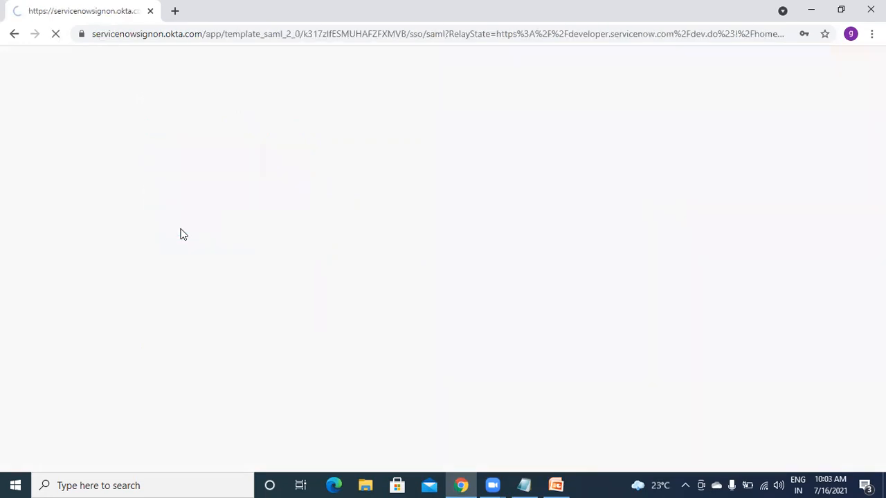
# - Point out the Report item on the Training Day-X3 agenda slide, then minimize PowerPoint
pyautogui.click(556, 486)
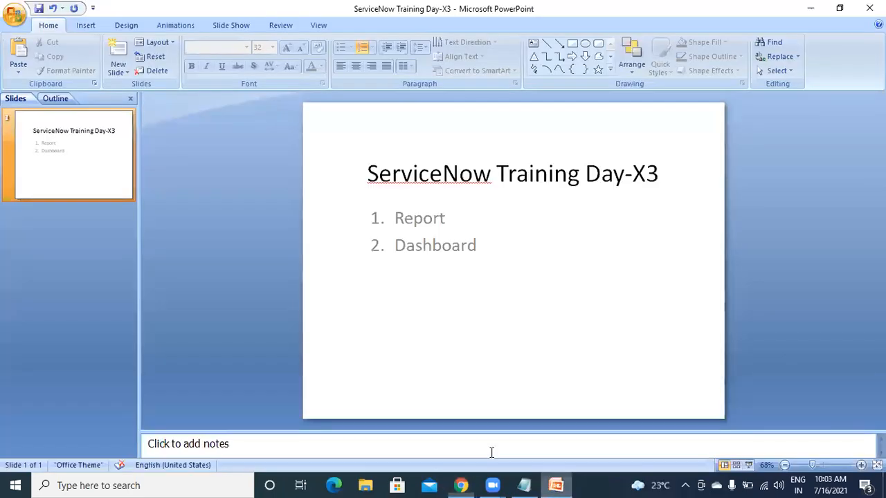
pyautogui.click(450, 219)
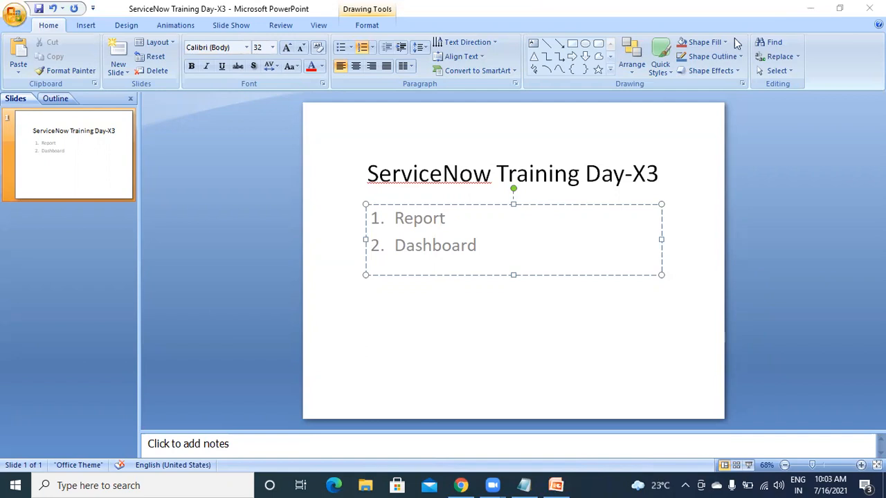
pyautogui.click(808, 10)
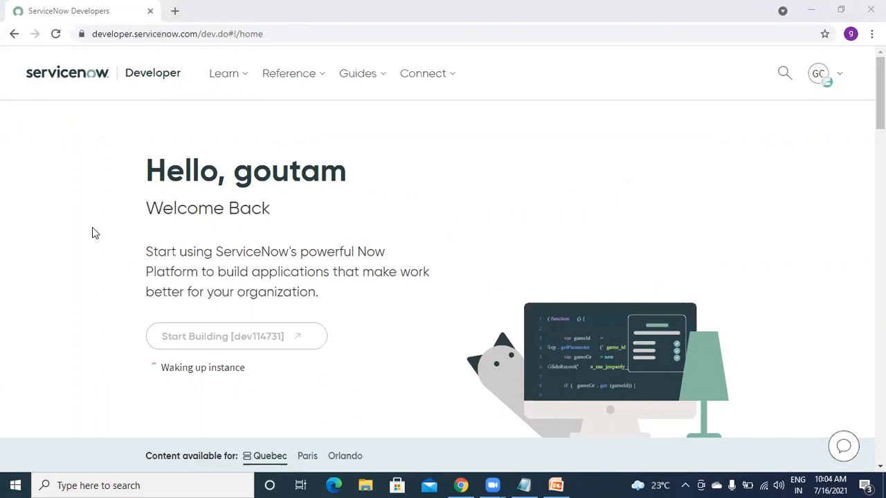
# - Replace the old invitation text with 'Report -' and 'PA Report (Performance analytics)'
pyautogui.click(524, 485)
pyautogui.moveTo(140, 174); pyautogui.dragTo(31, 66)
pyautogui.press('BackSpace')
pyautogui.write('Report')
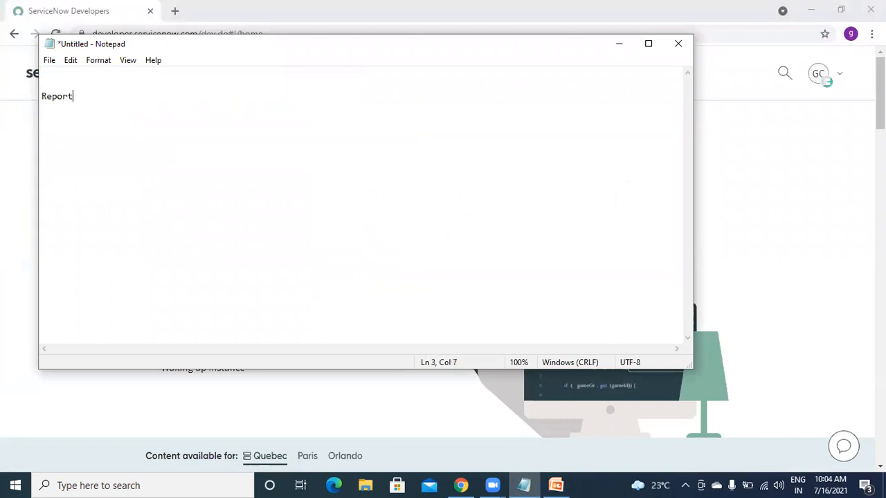
pyautogui.press('Return')
pyautogui.press('Return')
pyautogui.press('Return')
pyautogui.write('PA Report')
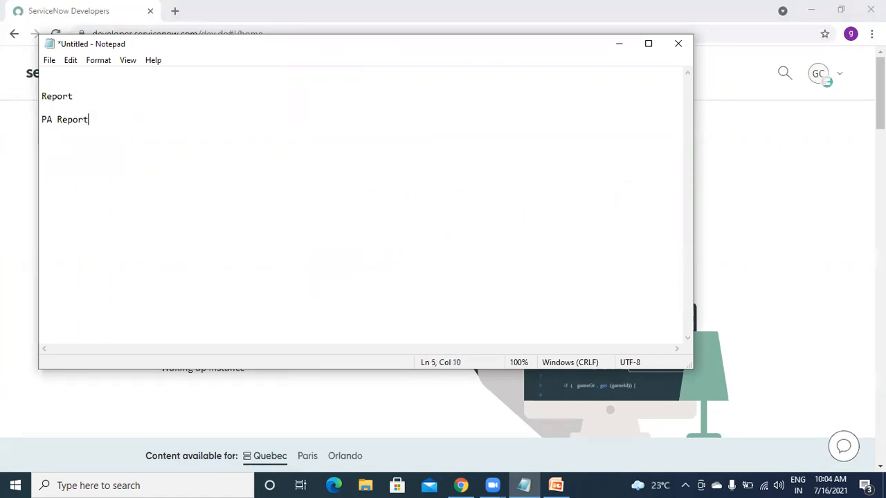
pyautogui.write(' ()')
pyautogui.write('Performanc')
pyautogui.write('e anal')
pyautogui.write('ytics')
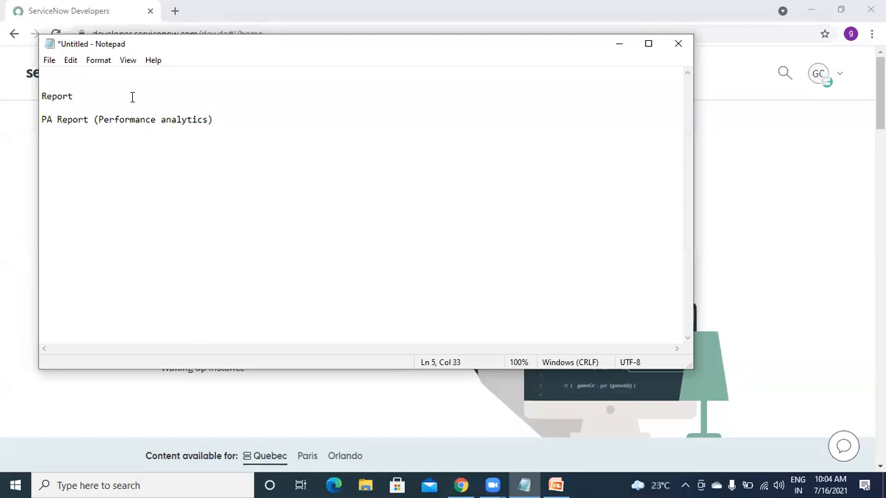
pyautogui.click(111, 95)
pyautogui.write('-')
# - Highlight the 'PA Report (Performance analytics)' and 'Report -' lines, then minimize Notepad
pyautogui.click(223, 119)
pyautogui.click(104, 97)
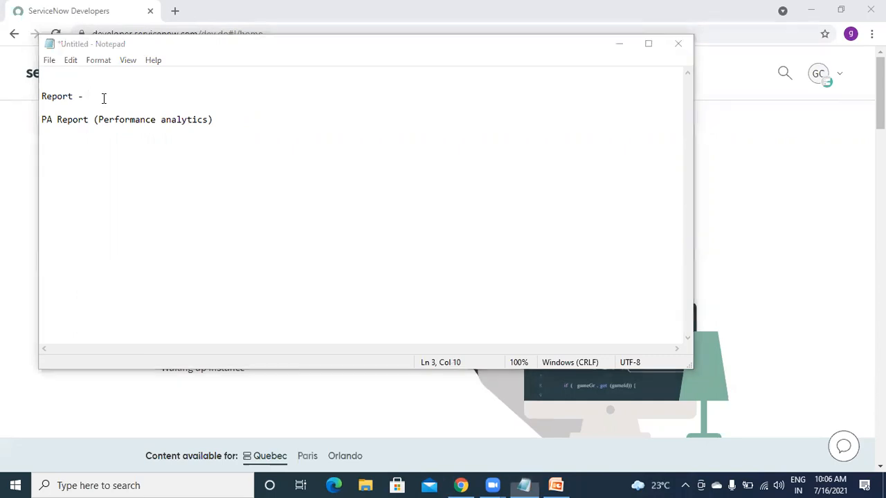
pyautogui.click(176, 93)
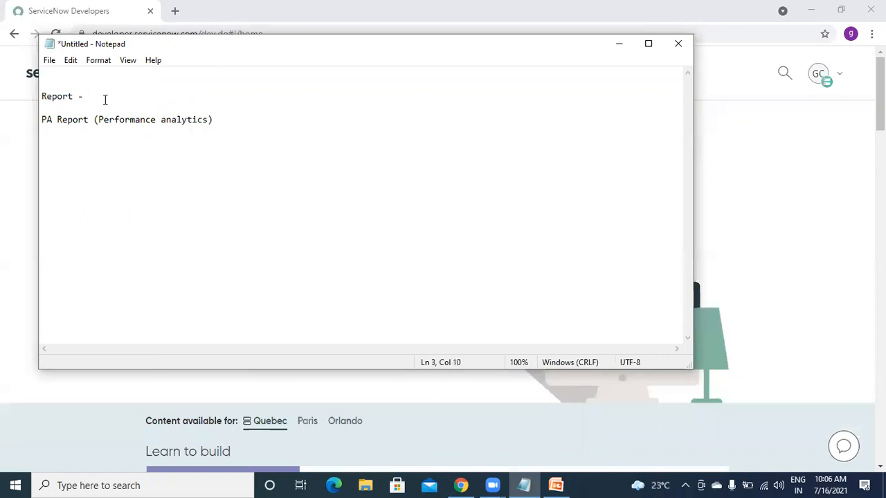
pyautogui.click(228, 117)
pyautogui.click(101, 96)
pyautogui.moveTo(227, 123); pyautogui.dragTo(34, 121)
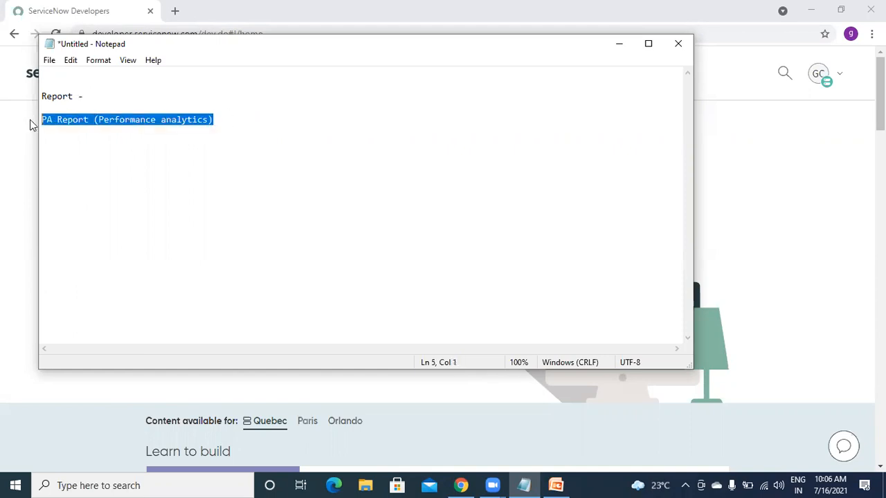
pyautogui.click(226, 121)
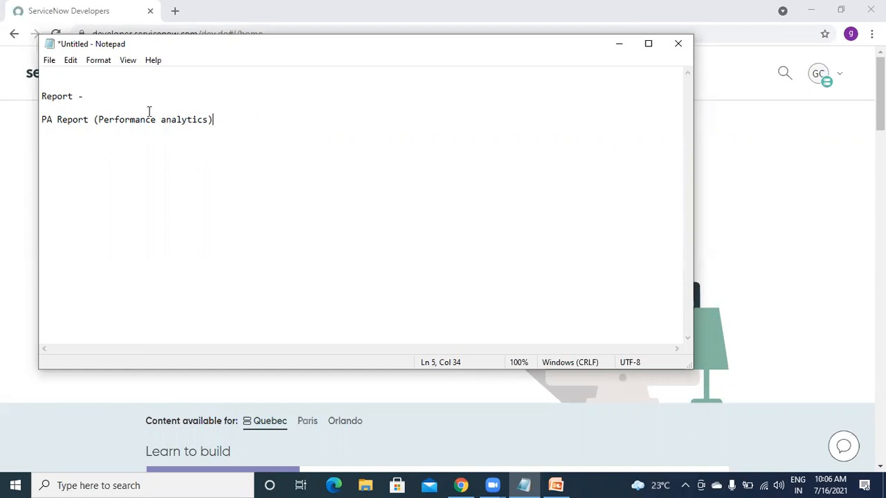
pyautogui.click(90, 95)
pyautogui.moveTo(90, 95); pyautogui.dragTo(38, 95)
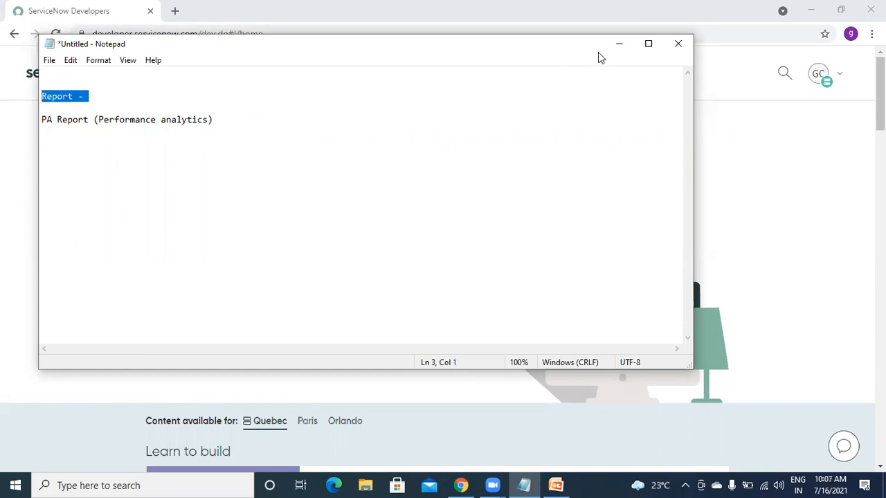
pyautogui.click(618, 47)
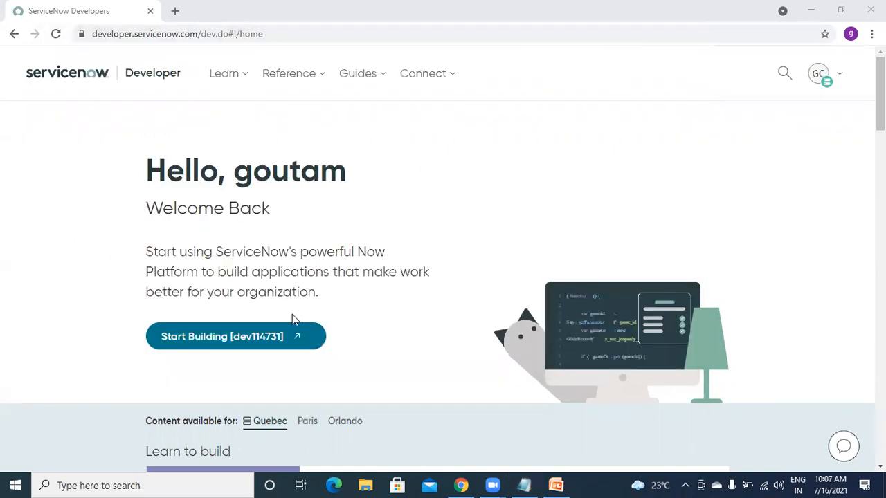
# - Start Building and log in to the developer instance as admin with the instance password
pyautogui.click(271, 335)
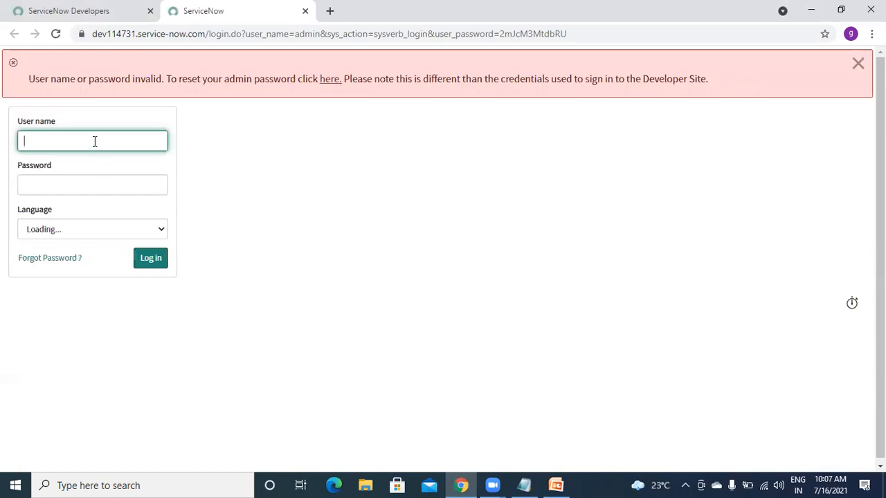
pyautogui.write('admin')
pyautogui.click(94, 189)
pyautogui.write('•••••')
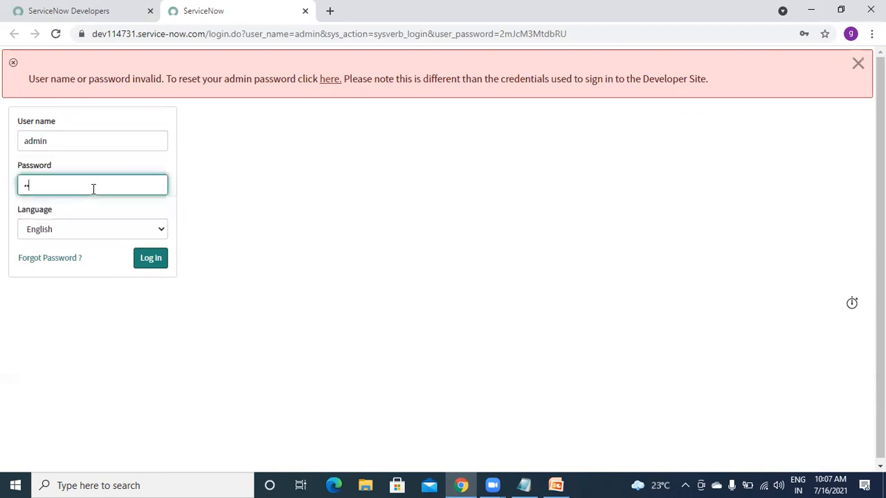
pyautogui.write('•••••••')
pyautogui.click(161, 260)
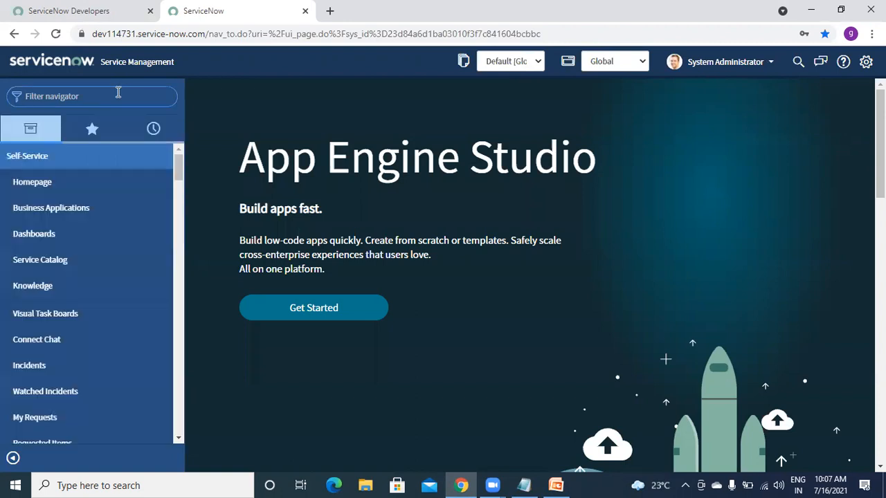
pyautogui.write('report')
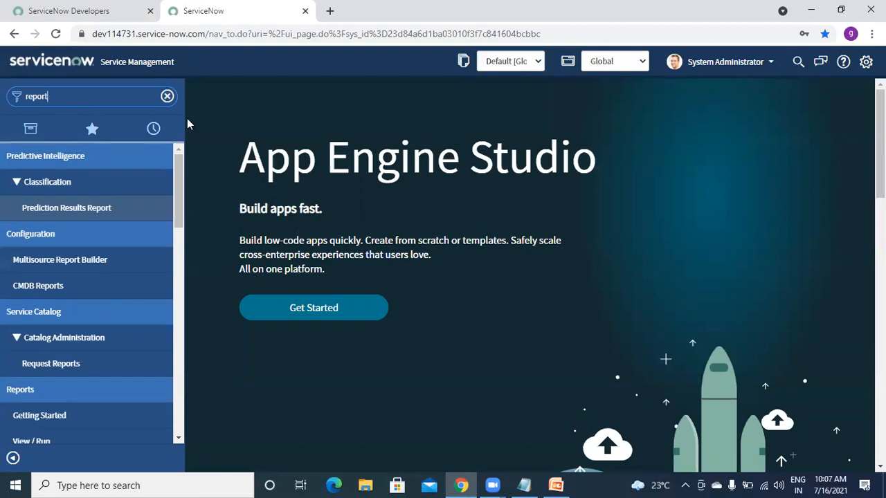
pyautogui.moveTo(181, 192); pyautogui.dragTo(187, 246)
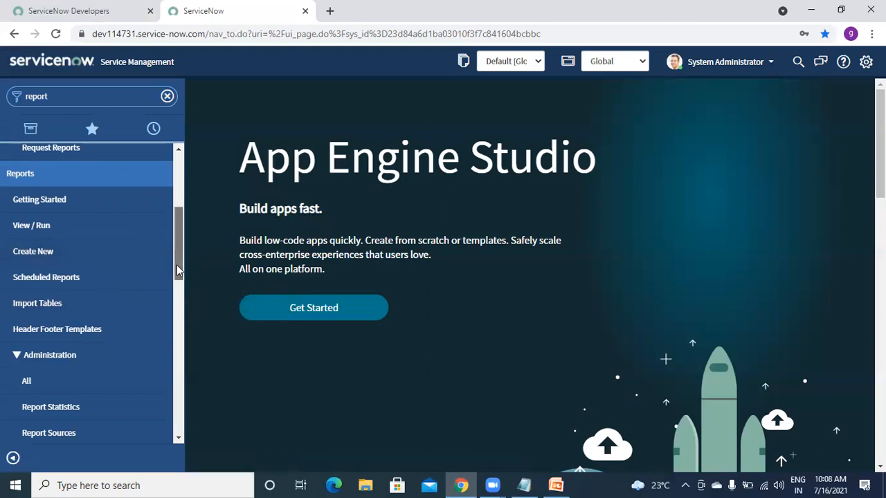
pyautogui.moveTo(177, 265); pyautogui.dragTo(183, 296)
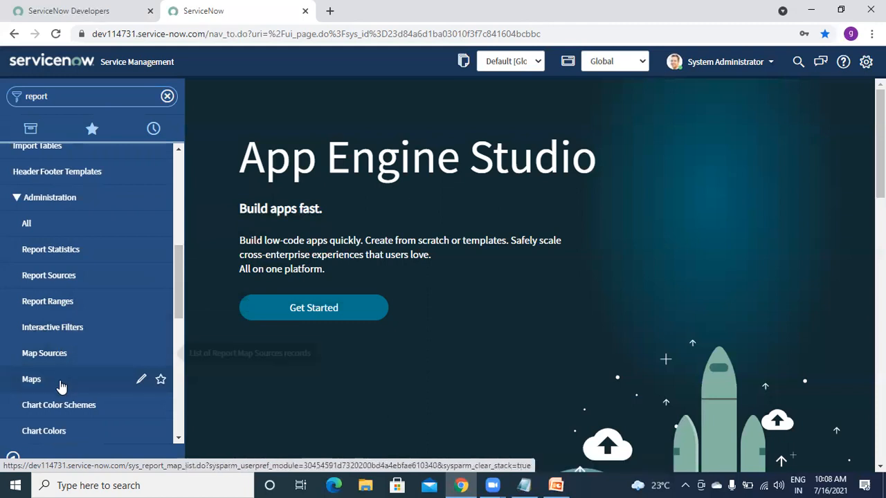
pyautogui.moveTo(177, 295); pyautogui.dragTo(178, 330)
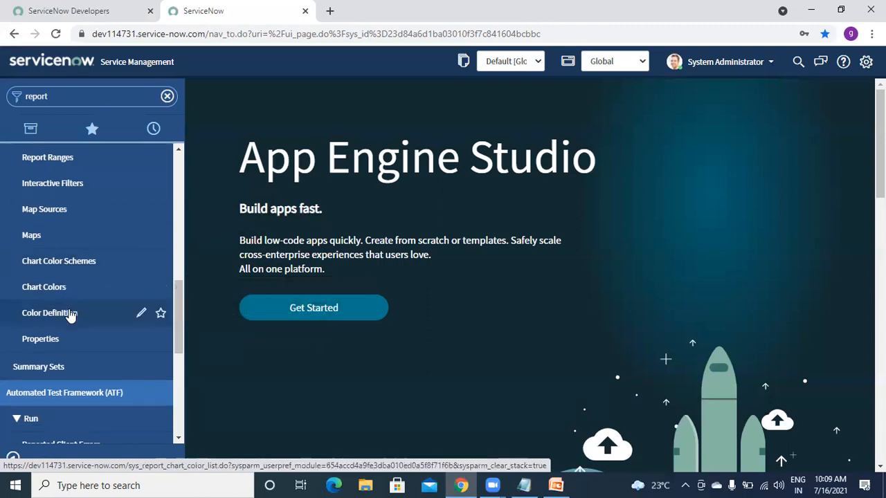
# - Leave Reporting Properties and open Reports > View / Run from the navigator
pyautogui.click(49, 342)
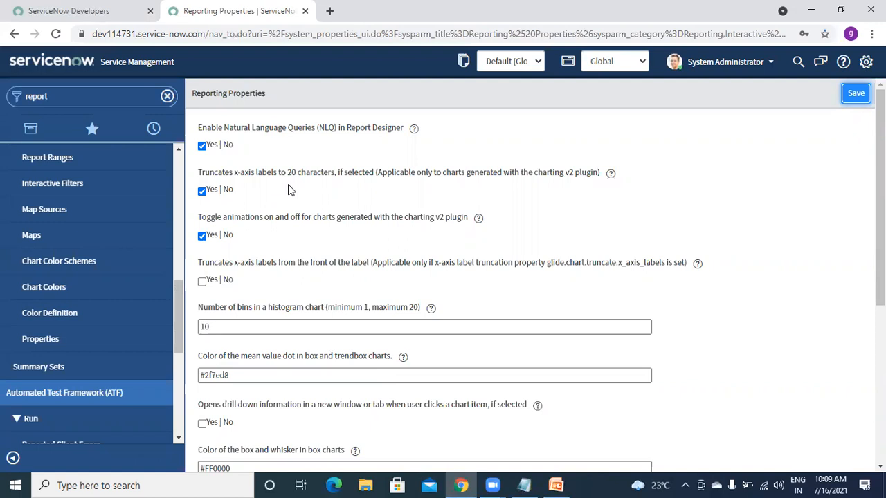
pyautogui.scroll(-4, 527, 277)
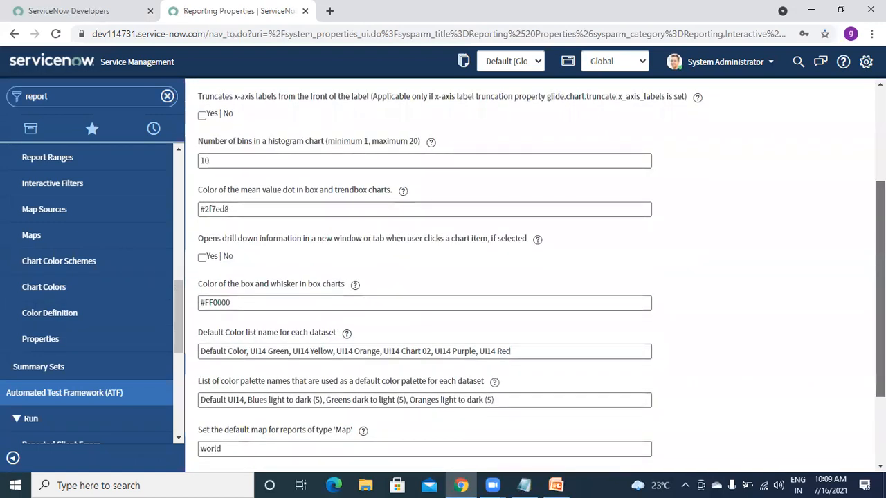
pyautogui.scroll(4, 684, 185)
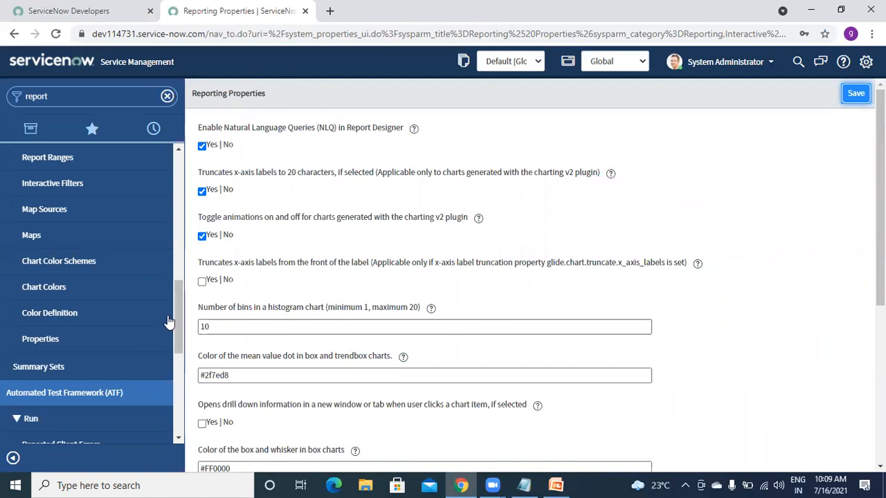
pyautogui.moveTo(178, 319); pyautogui.dragTo(195, 230)
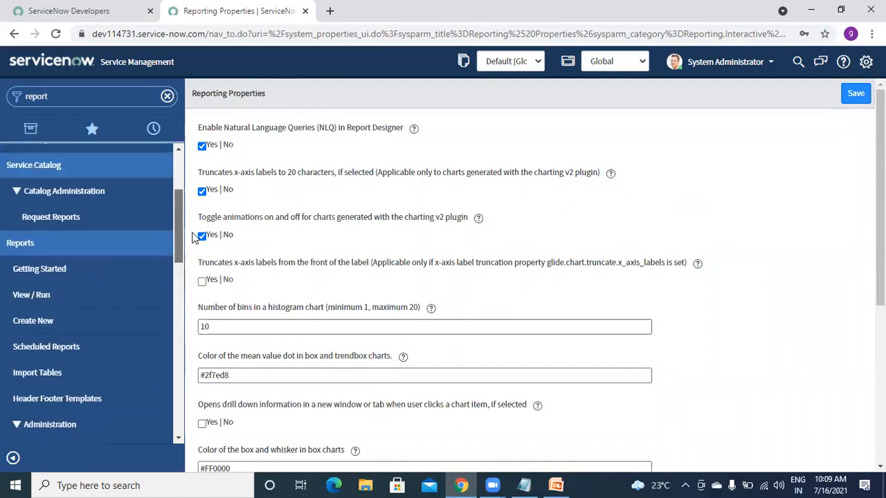
pyautogui.click(59, 295)
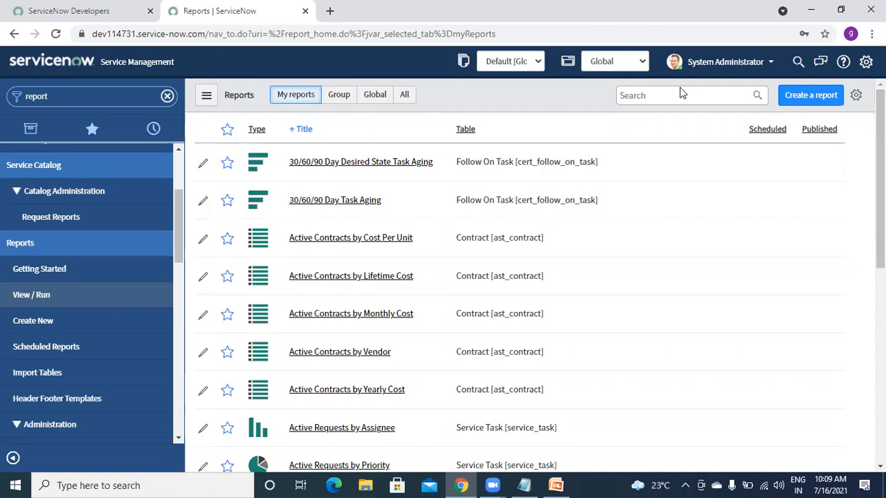
# - Dismiss the stray browser context menu over the My reports list
pyautogui.rightClick(464, 133)
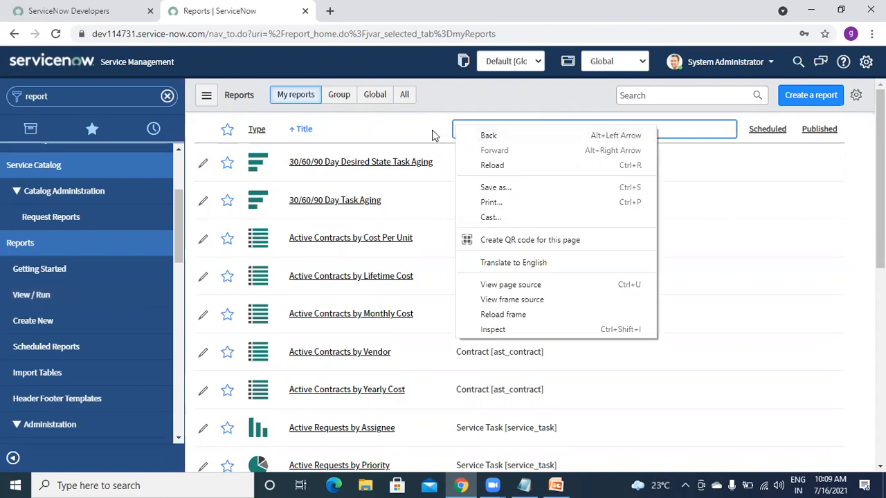
pyautogui.click(442, 133)
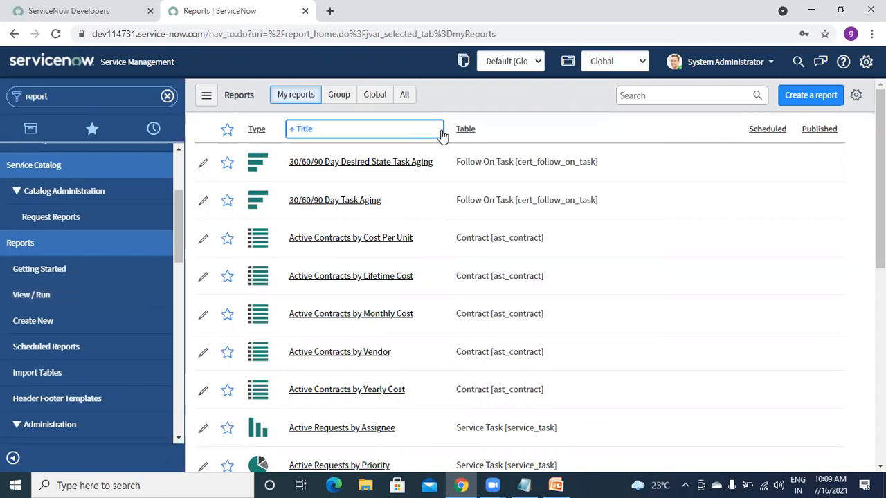
# - Search reports for 'Incident' and filter to titles containing Incident
pyautogui.click(670, 95)
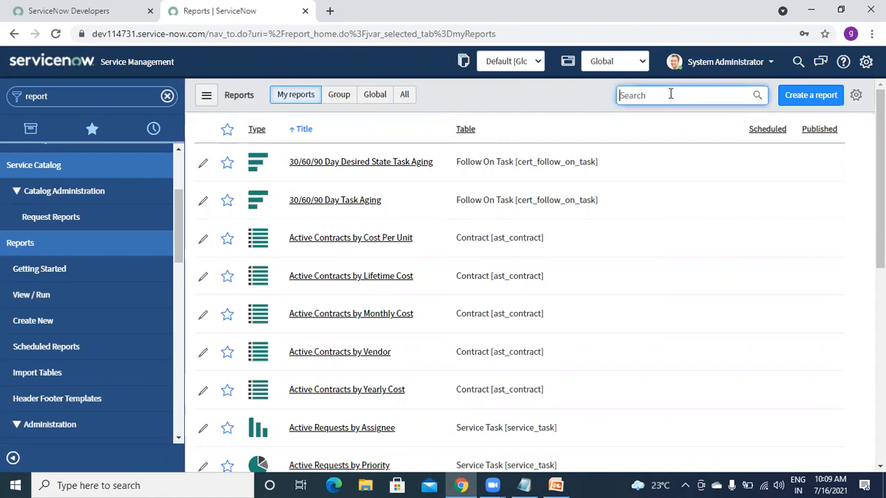
pyautogui.write('Incident')
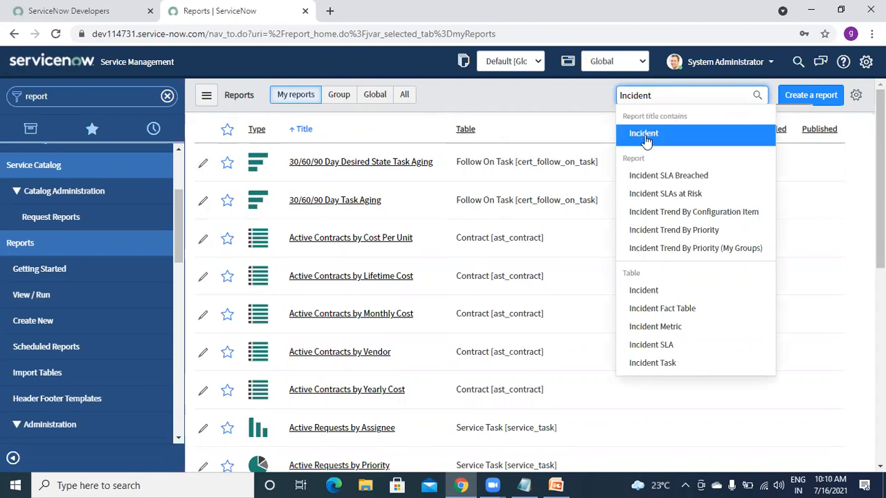
pyautogui.click(645, 137)
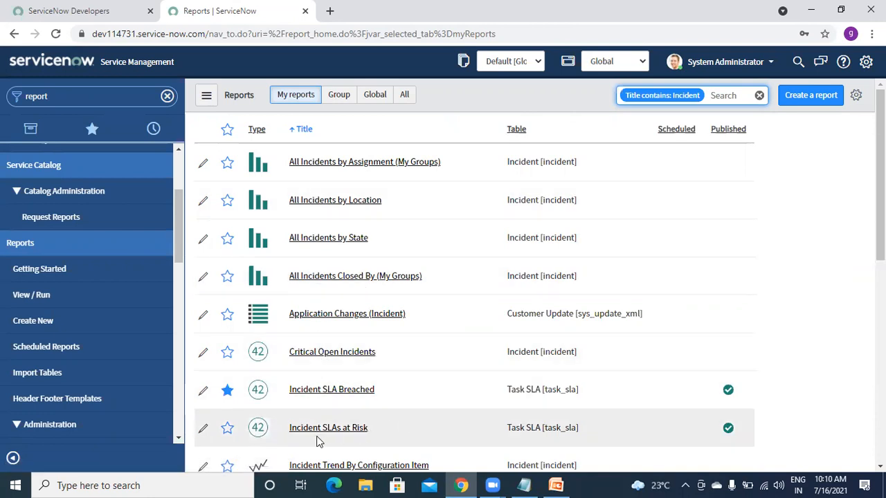
# - Open All Incidents by Assignment (My Groups), find it empty, and return to the reports list
pyautogui.click(349, 165)
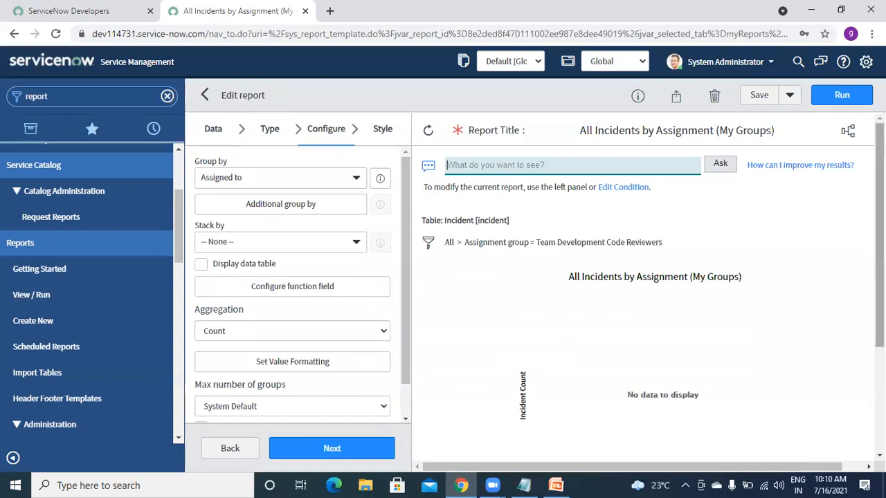
pyautogui.scroll(-2, 648, 266)
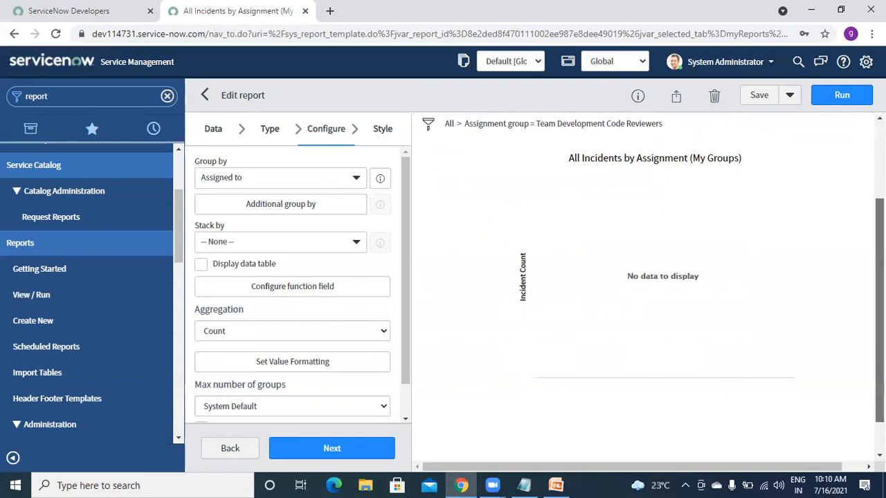
pyautogui.scroll(2, 702, 218)
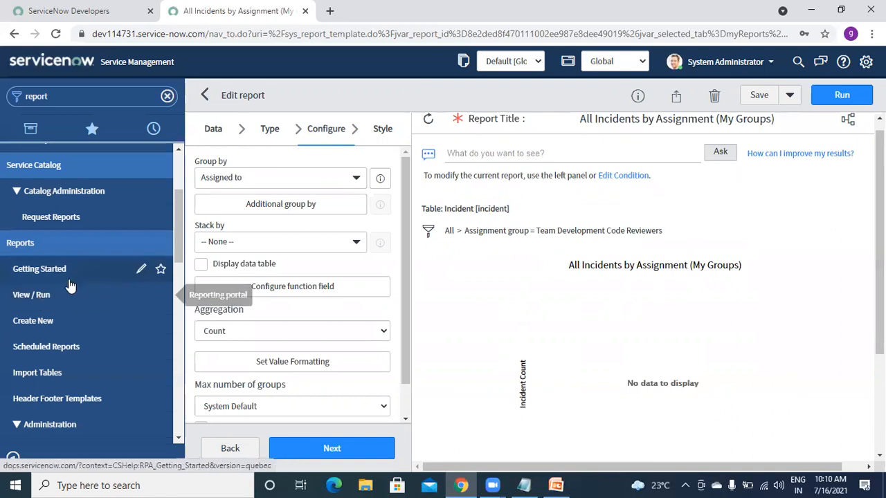
pyautogui.click(471, 235)
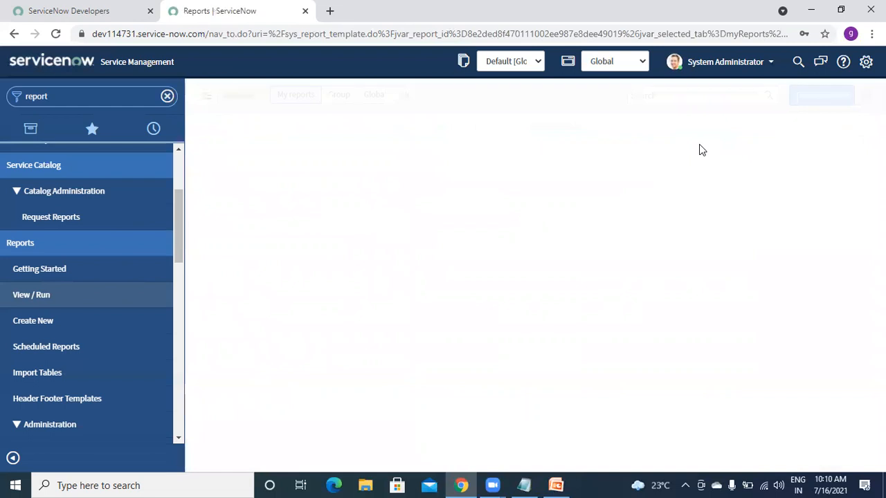
# - Search reports for 'incident' by title and open All Incidents by State
pyautogui.click(663, 95)
pyautogui.write('incident')
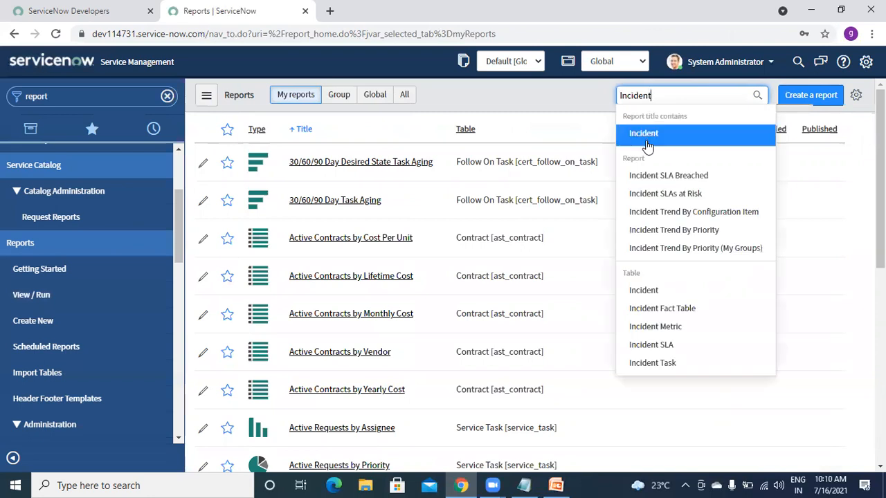
pyautogui.click(647, 141)
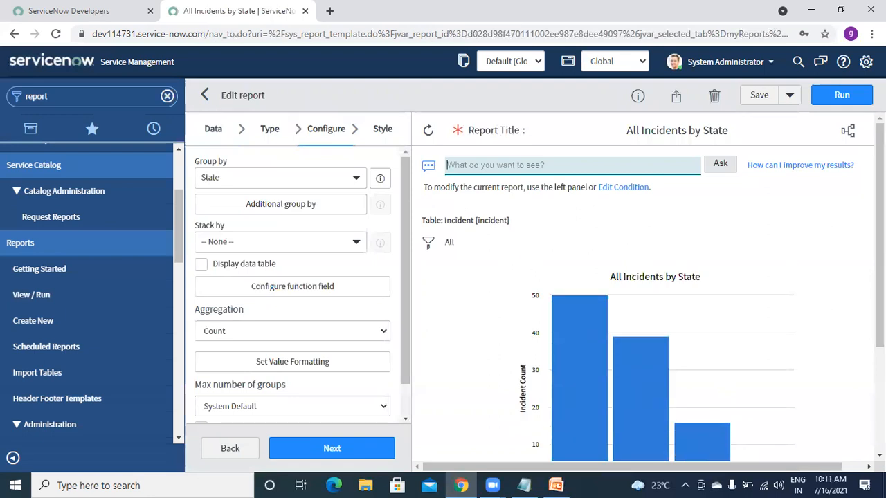
# - Scroll the chart preview, then show the Data settings: All Incidents by State, table Incident
pyautogui.moveTo(880, 191); pyautogui.dragTo(880, 238)
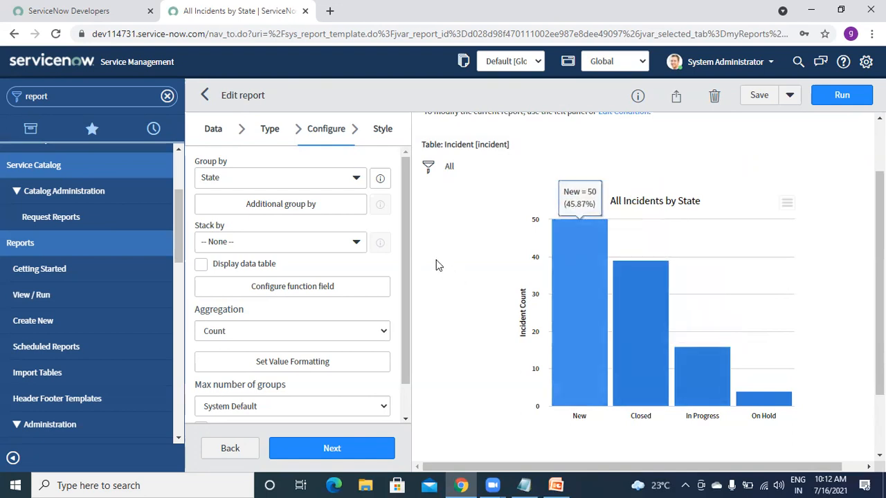
pyautogui.click(214, 133)
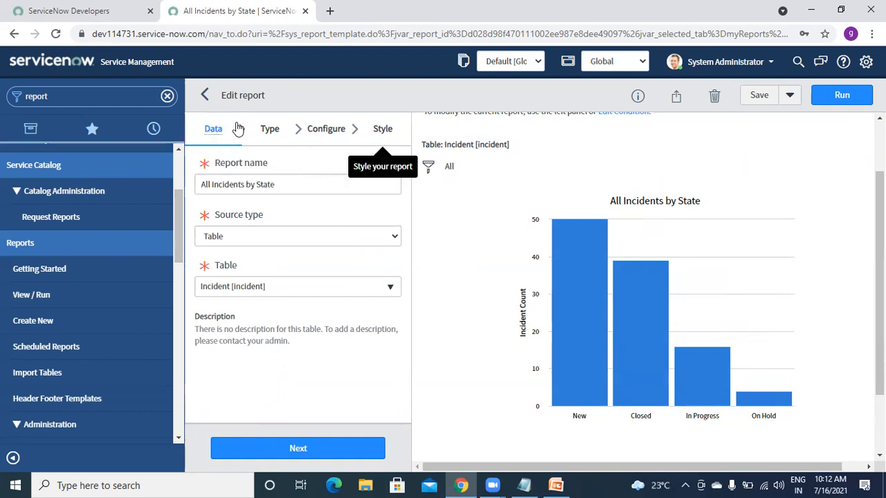
# - Review the report name and keep source type Table with table Incident [incident]
pyautogui.click(297, 191)
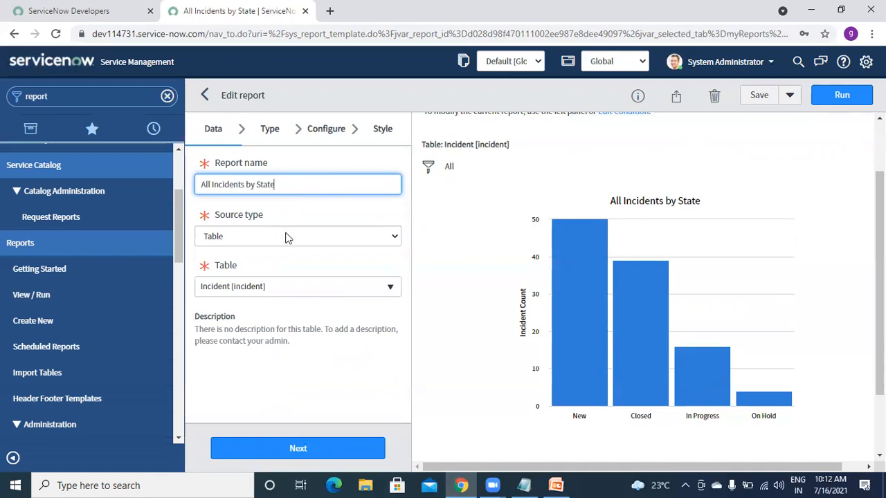
pyautogui.click(250, 240)
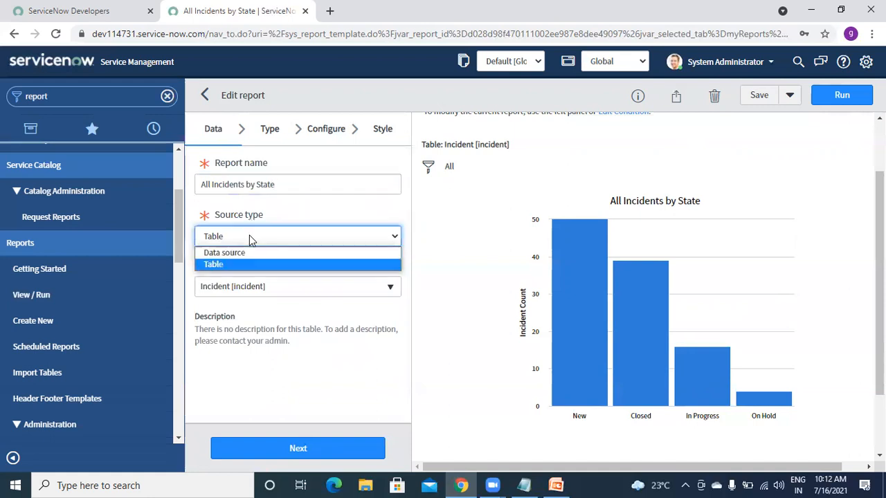
pyautogui.click(214, 266)
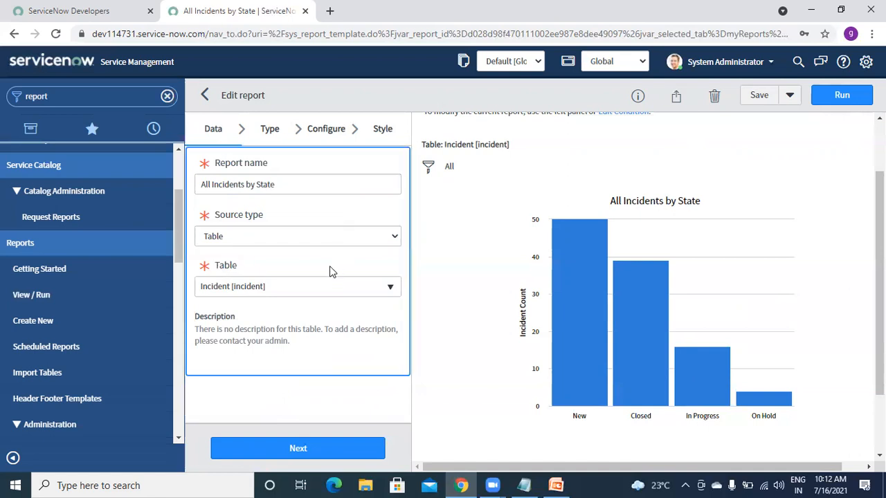
pyautogui.click(270, 291)
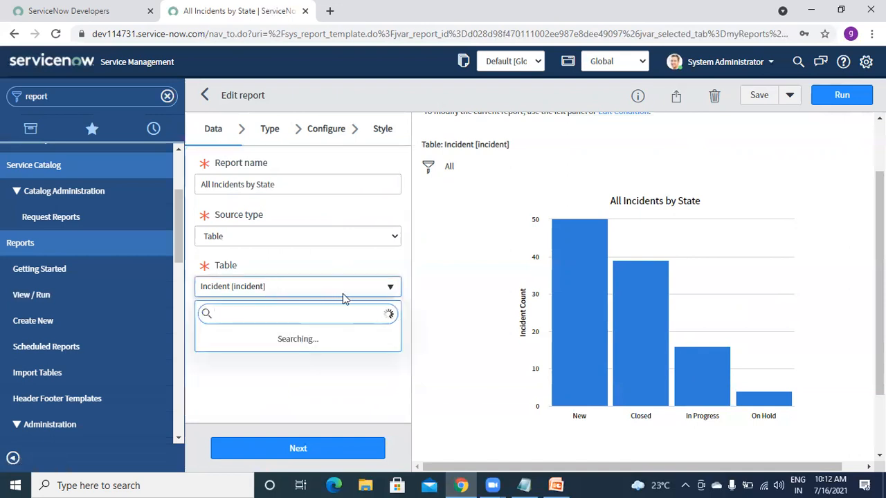
pyautogui.click(303, 260)
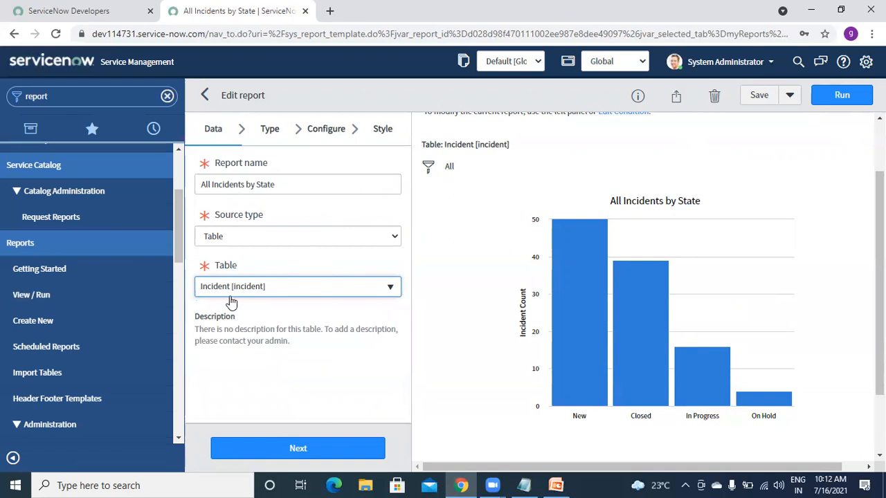
pyautogui.click(270, 136)
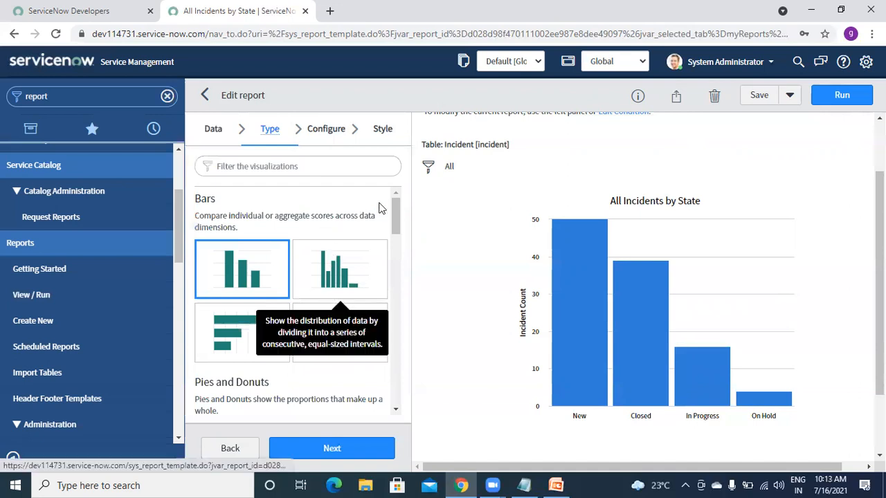
# - Browse the visualization tiles, keeping the vertical Bar chart, and show Group by State with Count
pyautogui.moveTo(396, 214); pyautogui.dragTo(403, 193)
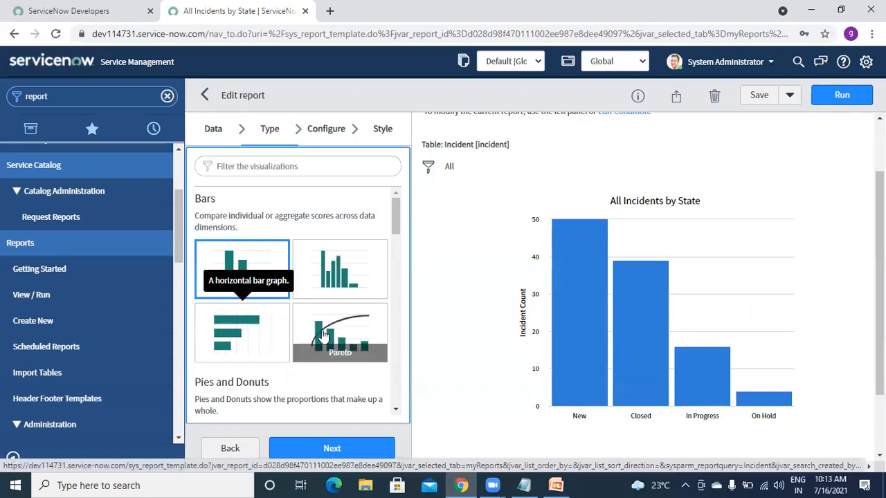
pyautogui.moveTo(397, 225); pyautogui.dragTo(391, 249)
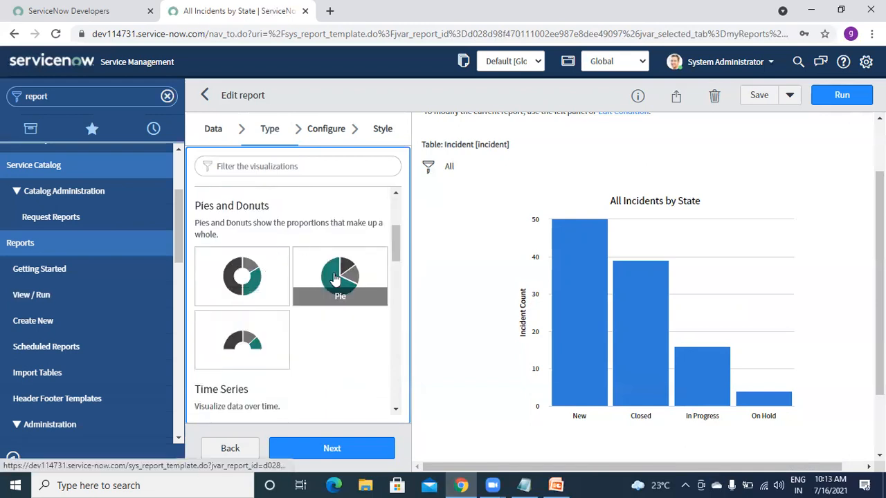
pyautogui.moveTo(397, 242); pyautogui.dragTo(396, 278)
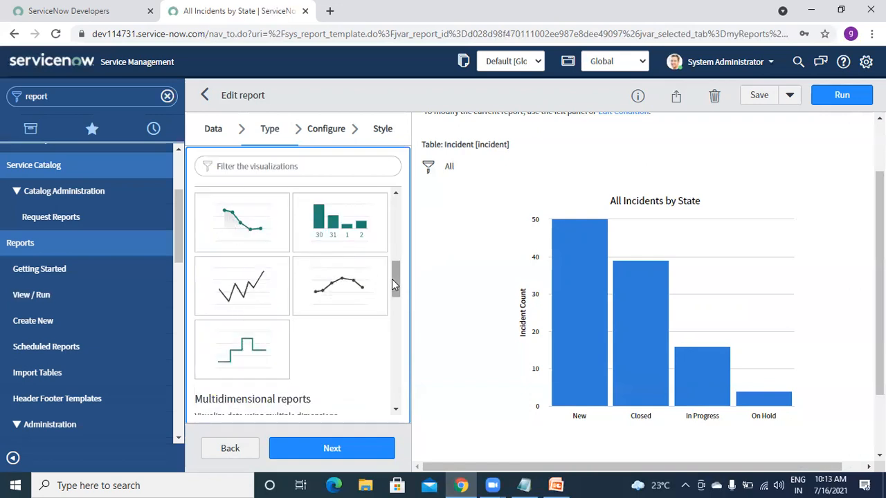
pyautogui.moveTo(392, 279); pyautogui.dragTo(393, 207)
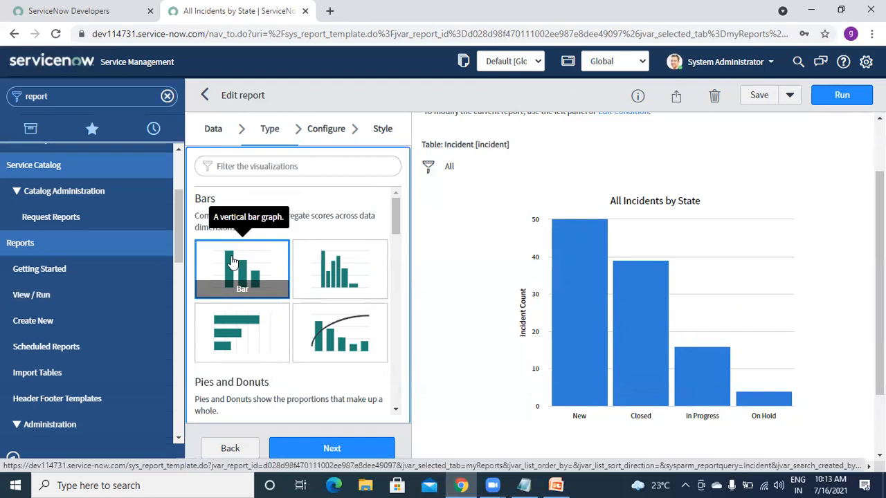
pyautogui.click(318, 138)
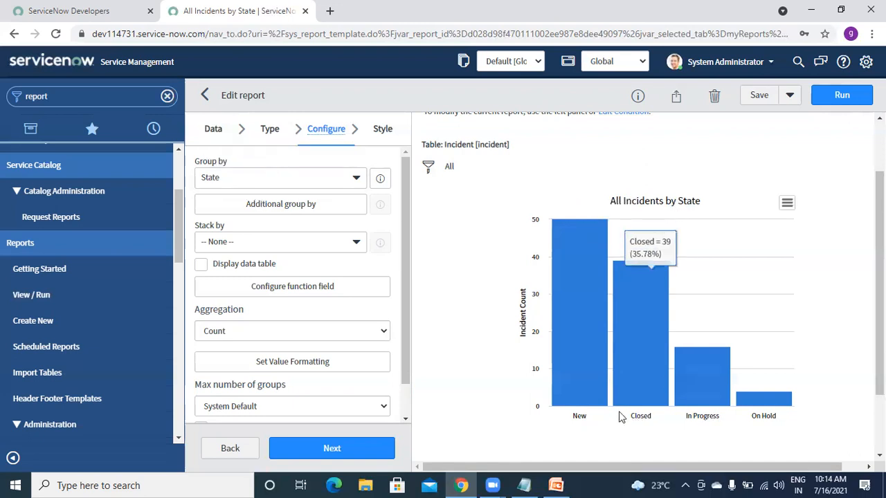
pyautogui.moveTo(585, 343)
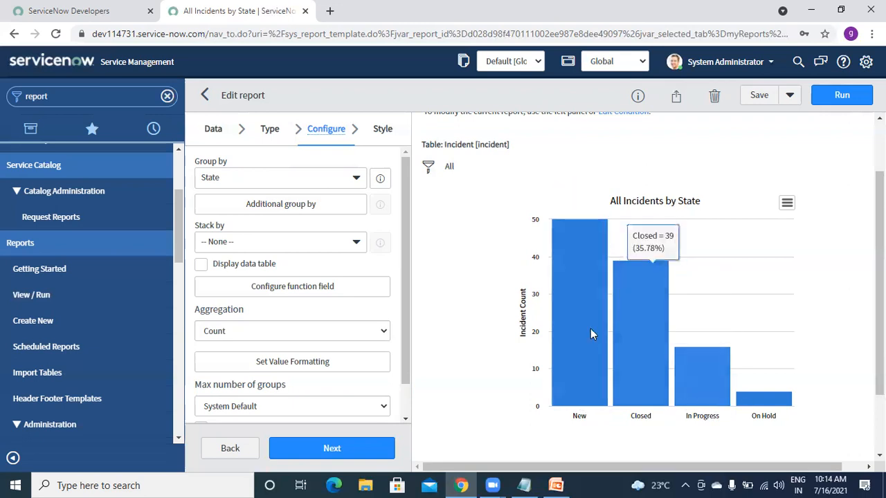
pyautogui.click(351, 179)
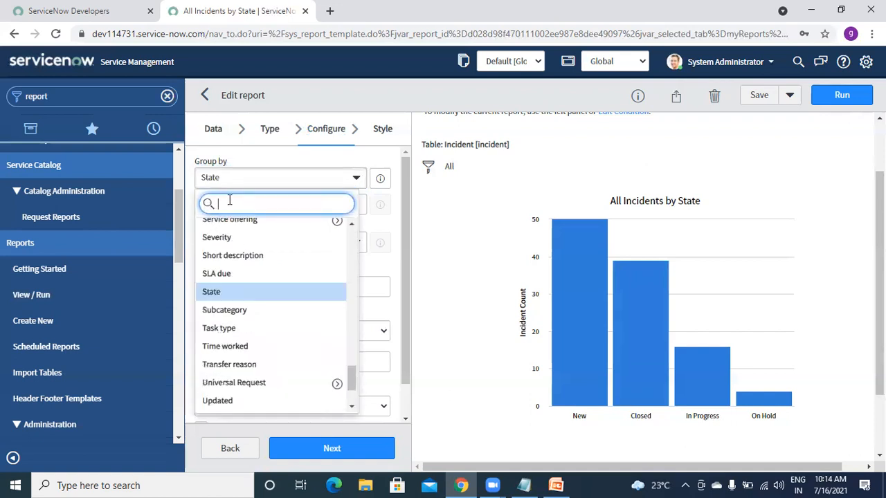
pyautogui.write('ass')
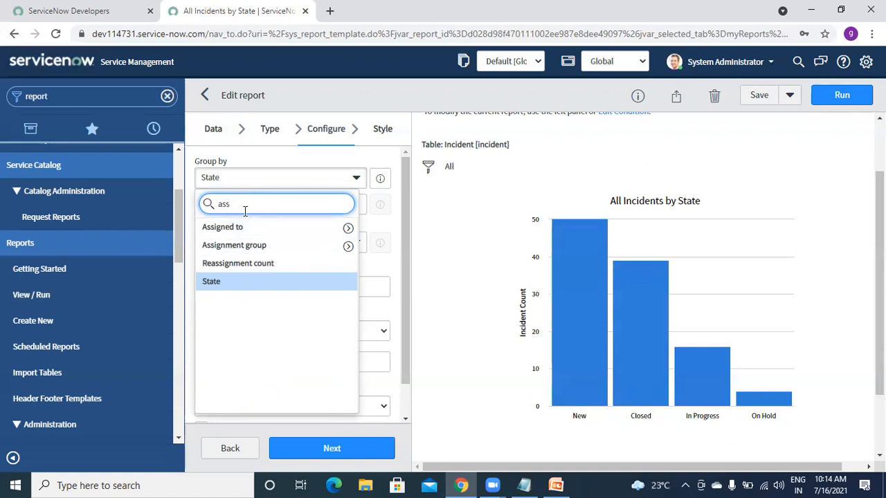
pyautogui.press('BackSpace')
pyautogui.press('BackSpace')
pyautogui.press('BackSpace')
pyautogui.write('pr')
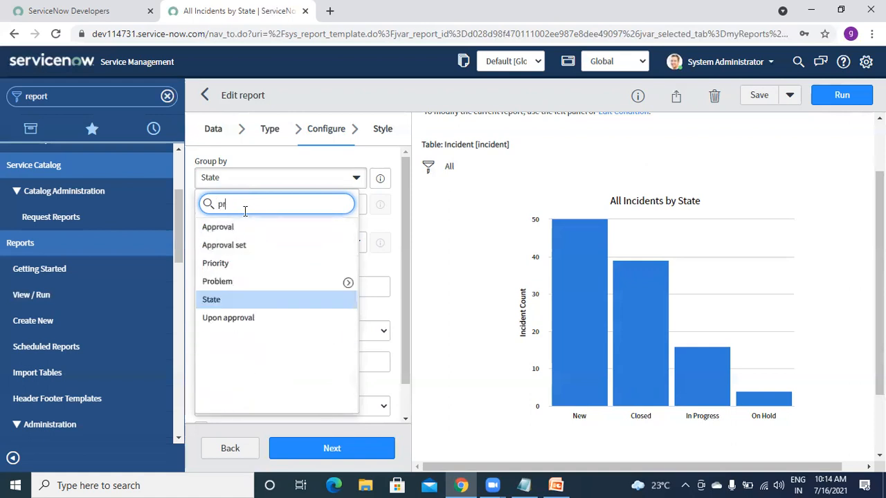
pyautogui.write('io')
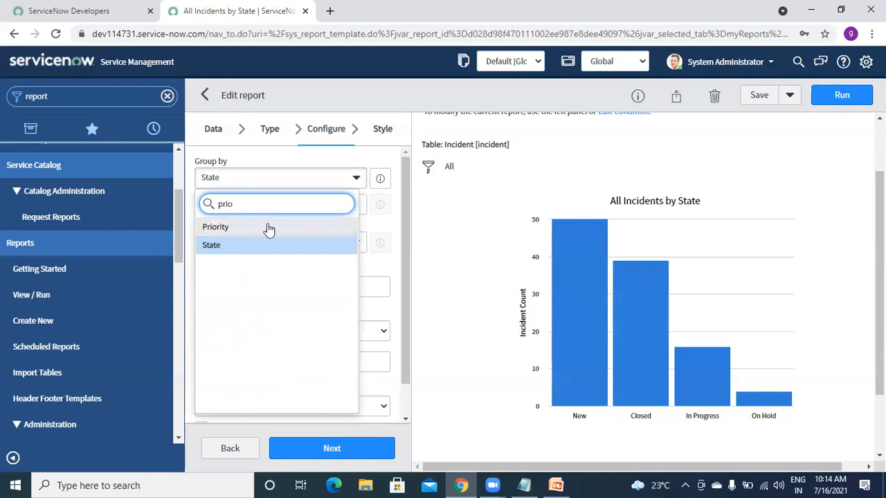
pyautogui.click(442, 229)
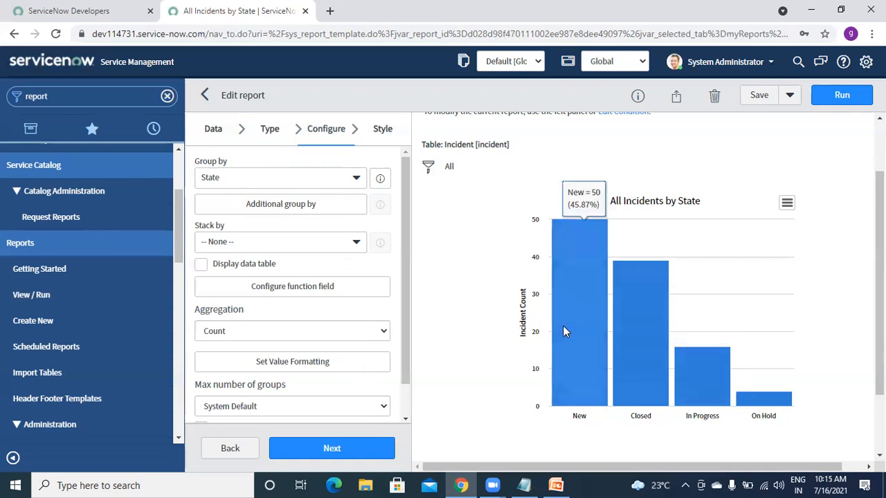
# - Add Priority, State and Assigned to as additional group-by fields and confirm with OK
pyautogui.click(273, 200)
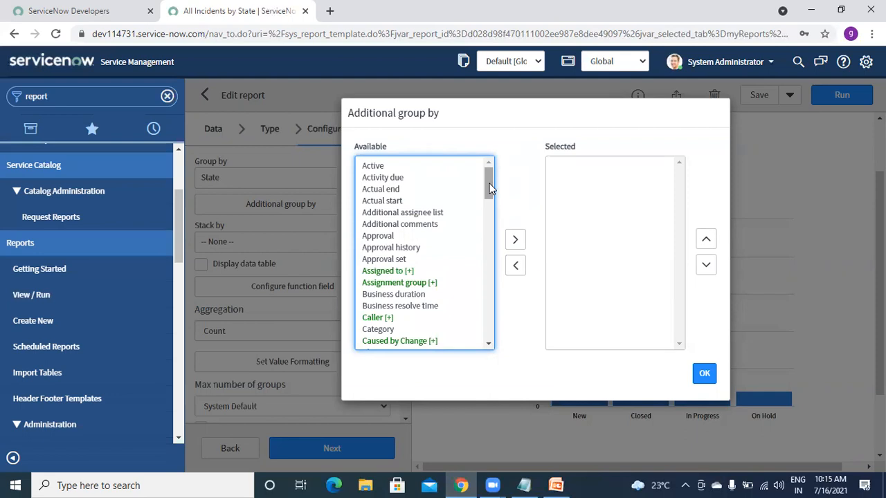
pyautogui.moveTo(489, 187); pyautogui.dragTo(502, 286)
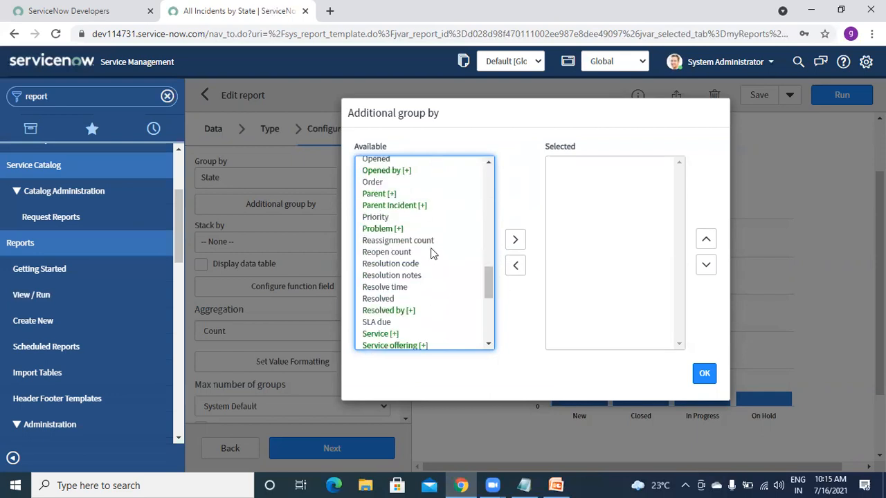
pyautogui.click(374, 219)
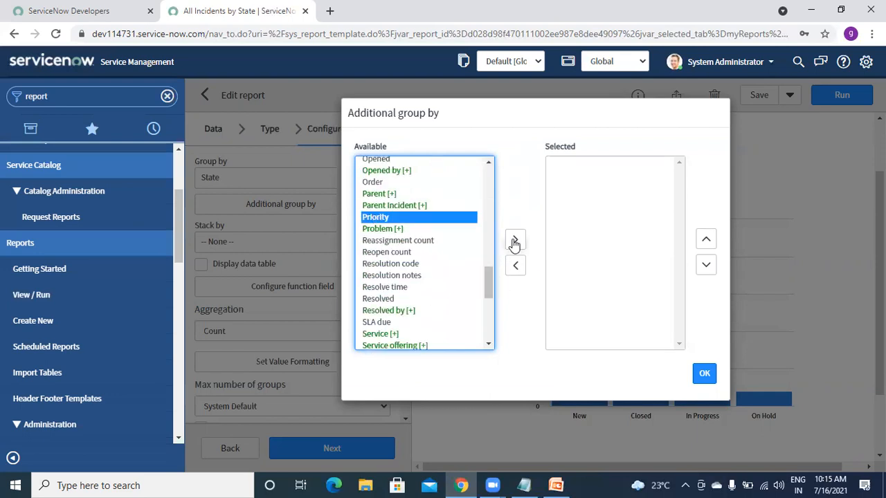
pyautogui.click(512, 243)
pyautogui.moveTo(490, 287)
pyautogui.mouseDown()
pyautogui.moveTo(489, 330)
pyautogui.moveTo(489, 302)
pyautogui.mouseUp()
pyautogui.click(372, 250)
pyautogui.click(515, 240)
pyautogui.moveTo(489, 313); pyautogui.dragTo(490, 183)
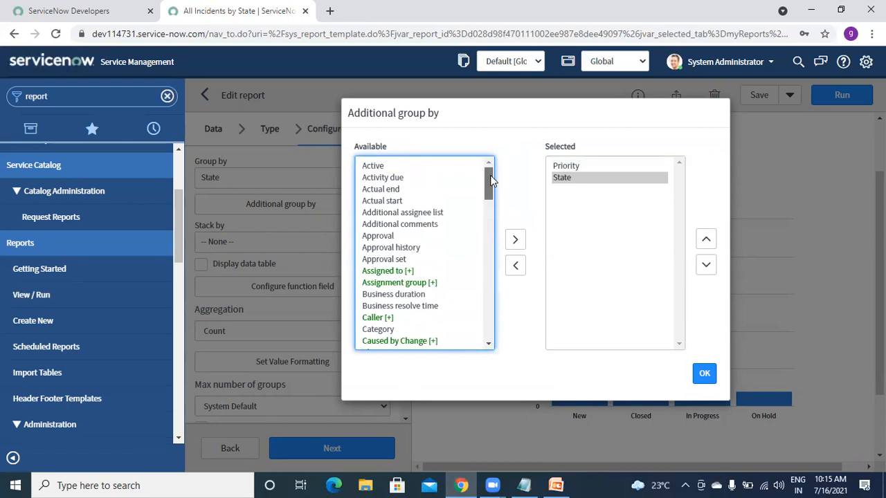
pyautogui.scroll(-2, 392, 222)
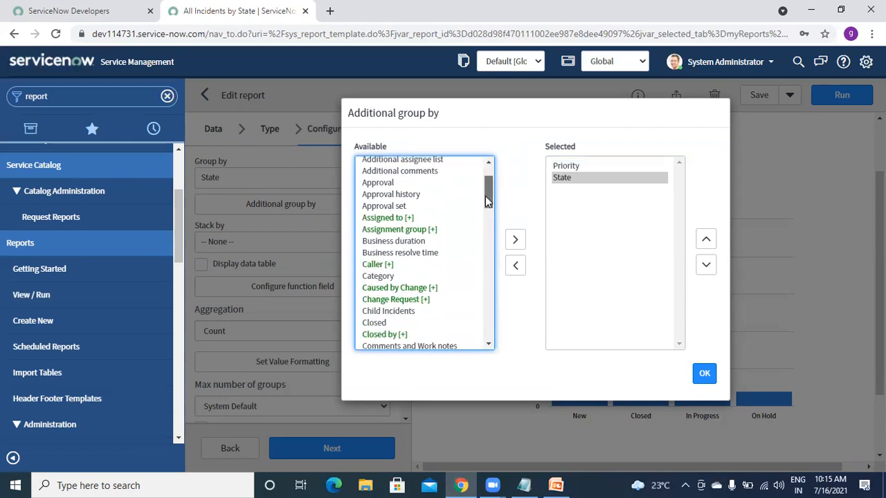
pyautogui.click(389, 219)
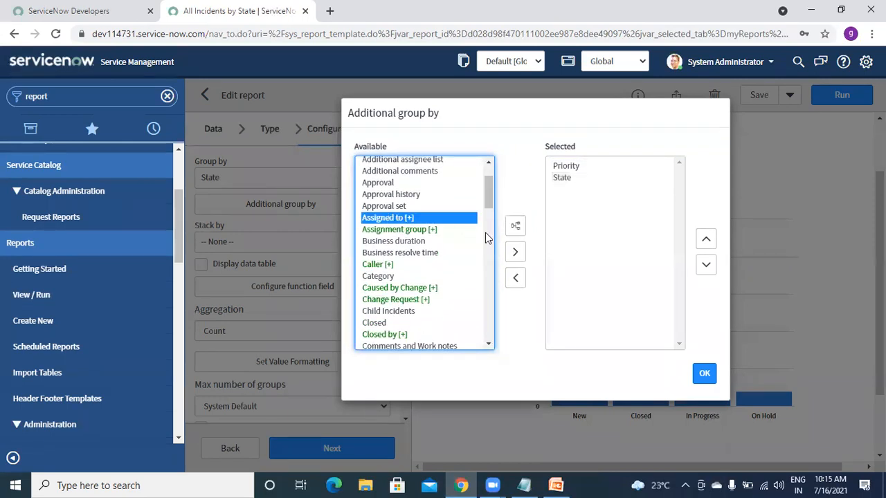
pyautogui.click(516, 253)
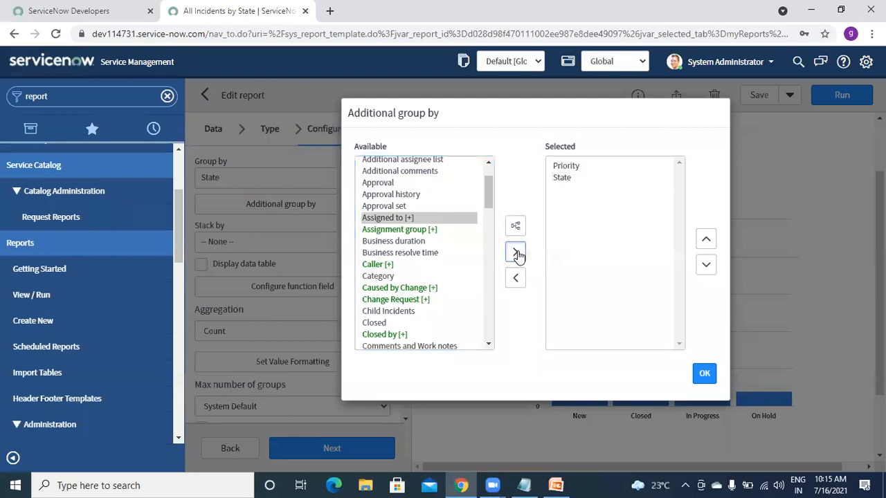
pyautogui.click(704, 374)
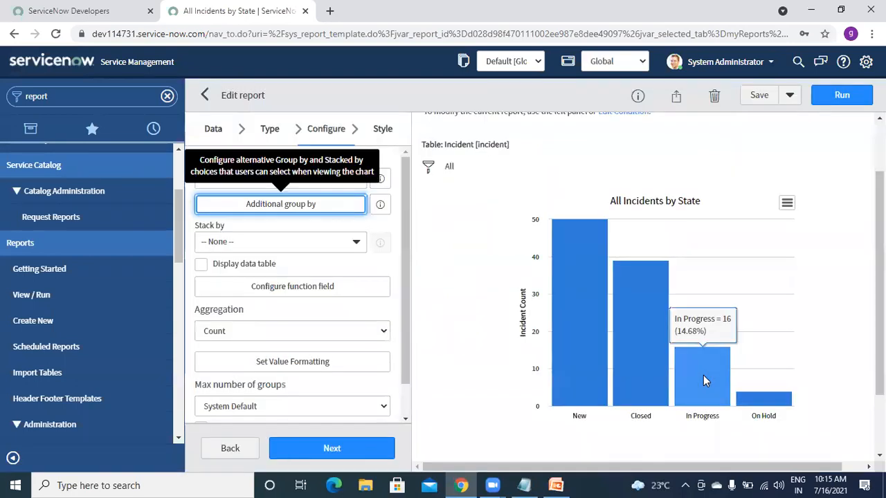
# - Run the report and regroup the previewed chart by Priority
pyautogui.click(838, 95)
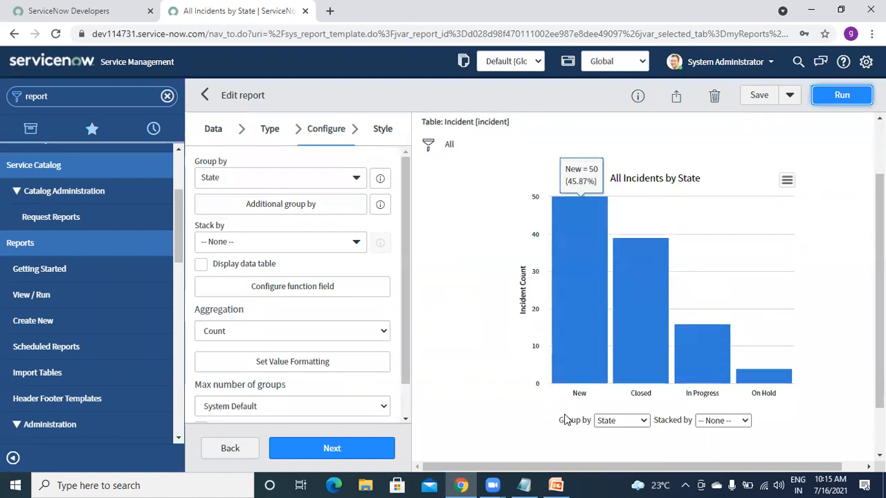
pyautogui.click(618, 423)
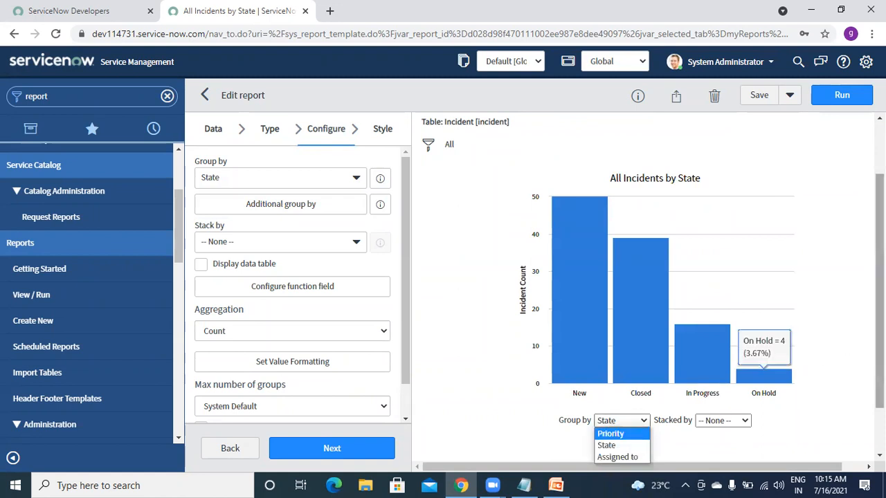
pyautogui.click(879, 353)
pyautogui.moveTo(879, 353); pyautogui.dragTo(879, 371)
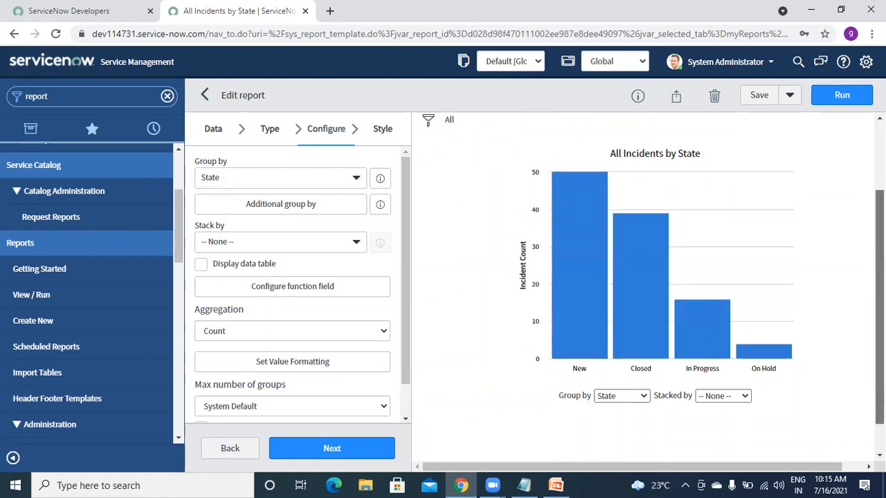
pyautogui.click(628, 396)
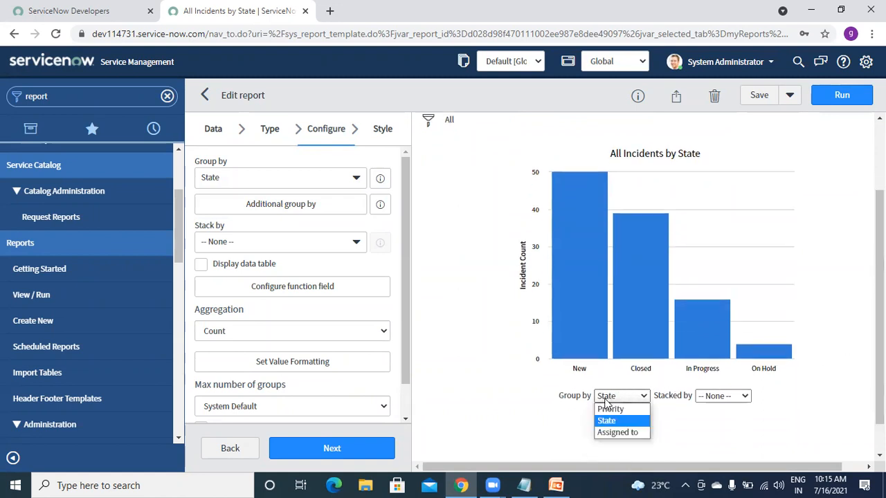
pyautogui.click(610, 409)
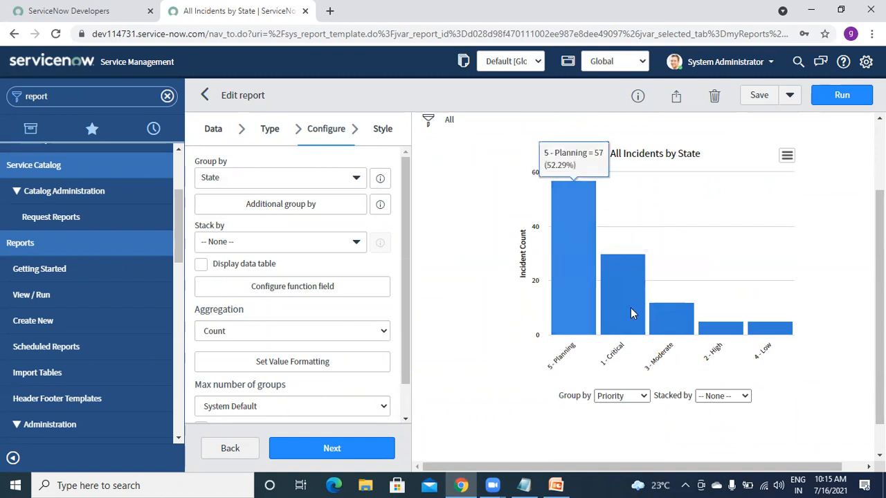
# - Regroup the chart by Assigned to, then switch it back to State
pyautogui.click(638, 396)
pyautogui.click(622, 433)
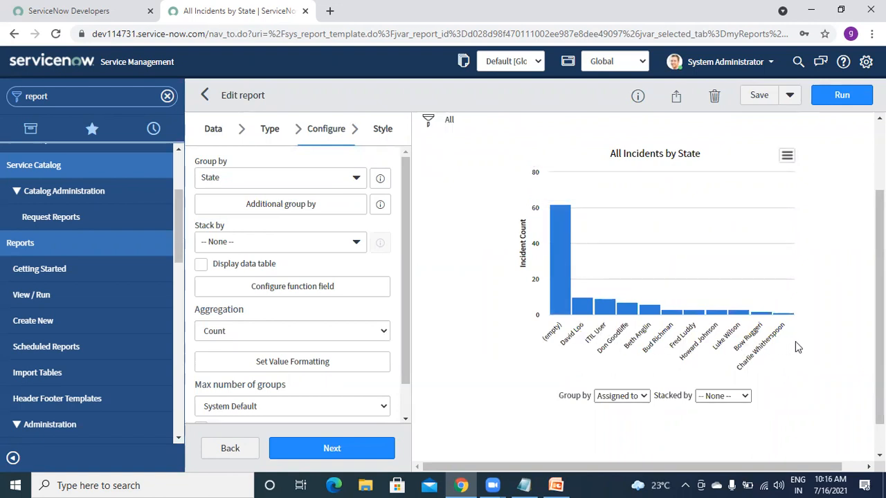
pyautogui.click(713, 397)
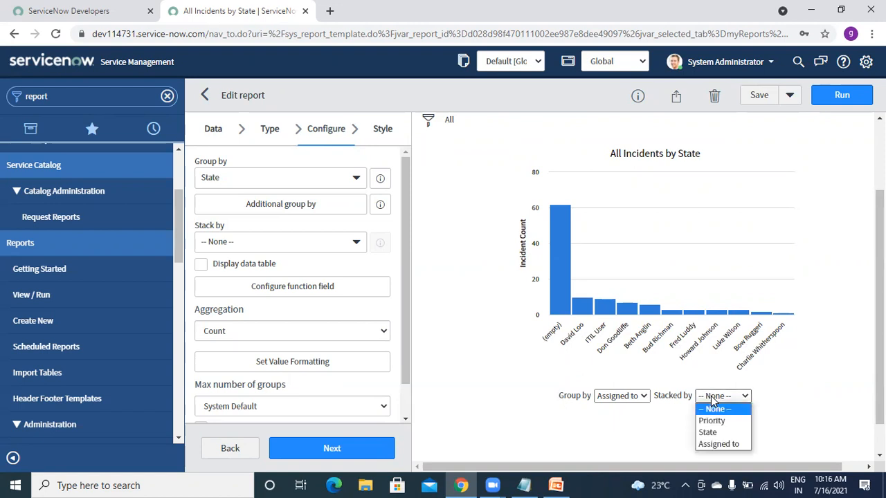
pyautogui.click(475, 375)
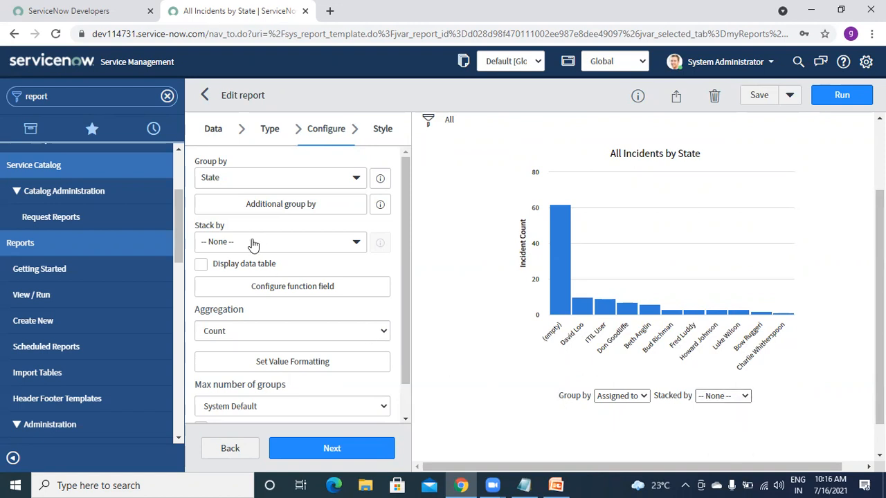
pyautogui.click(620, 401)
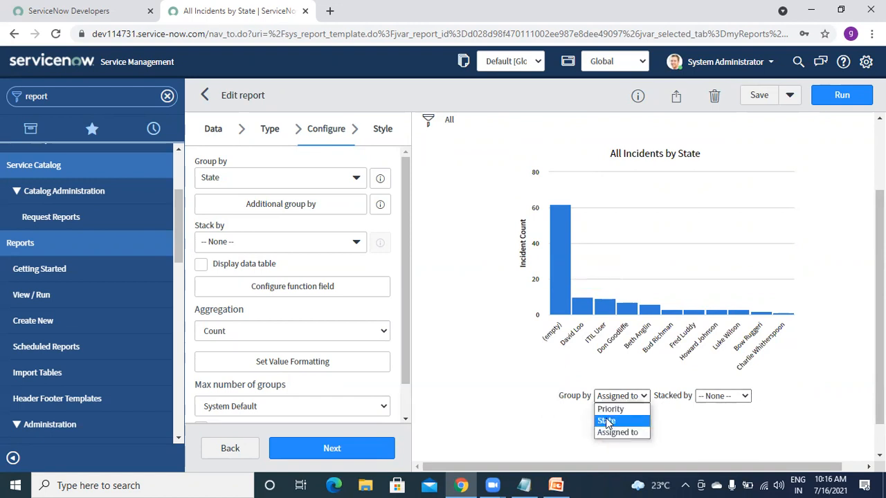
pyautogui.click(607, 421)
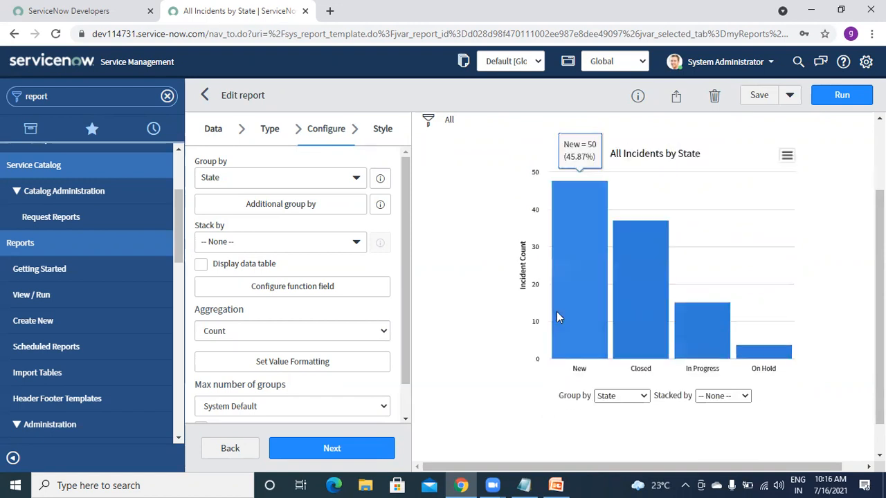
# - Stack the State bars by Priority in the chart preview
pyautogui.click(730, 398)
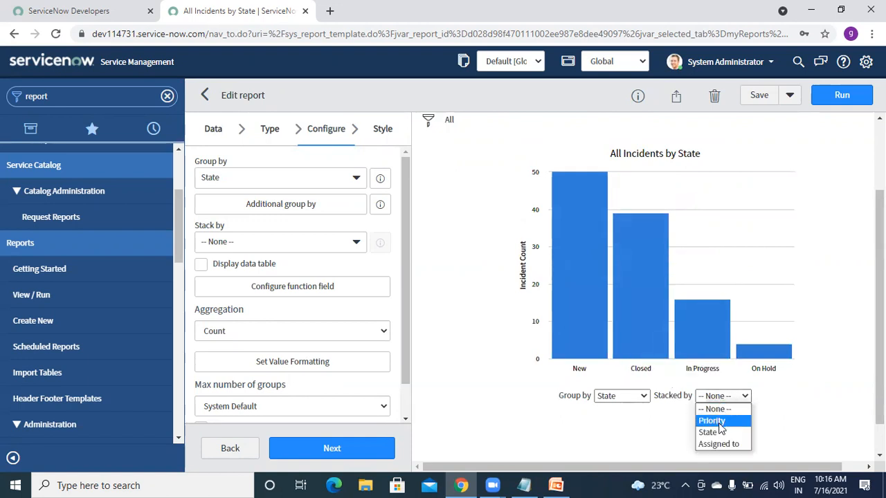
pyautogui.click(713, 422)
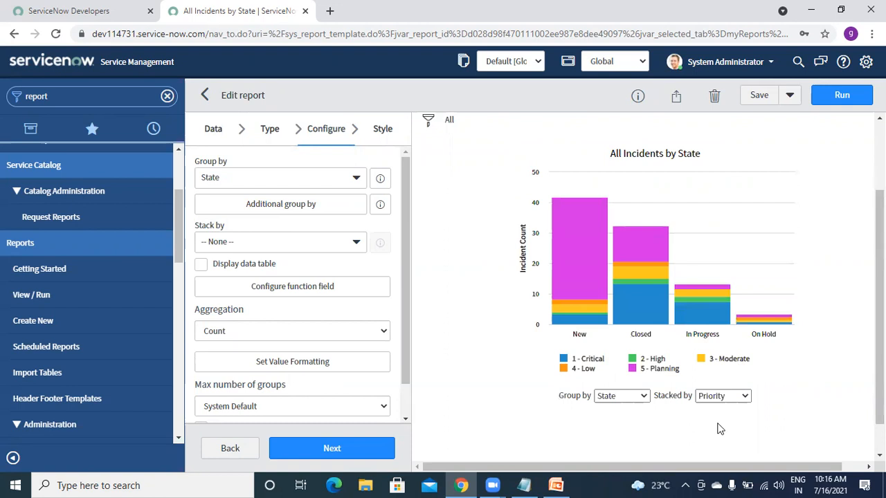
pyautogui.moveTo(572, 251)
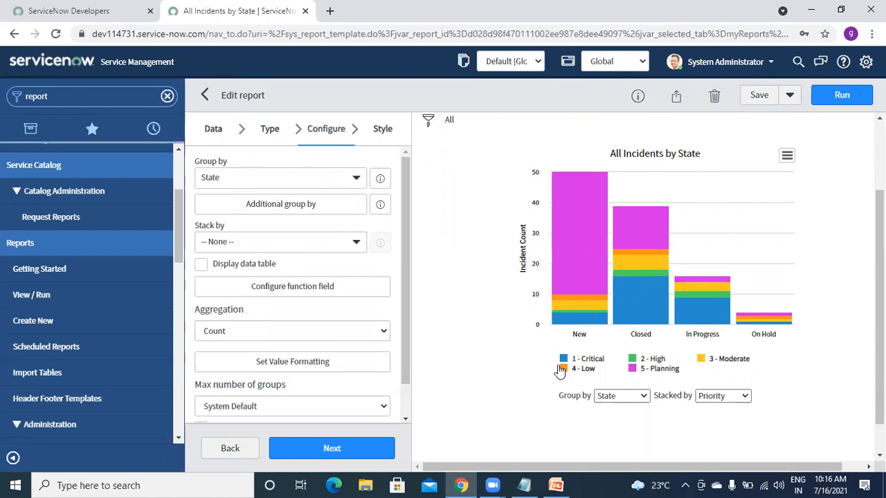
# - Switch the stacking to Assigned to and inspect the per-assignee bar segments
pyautogui.click(713, 396)
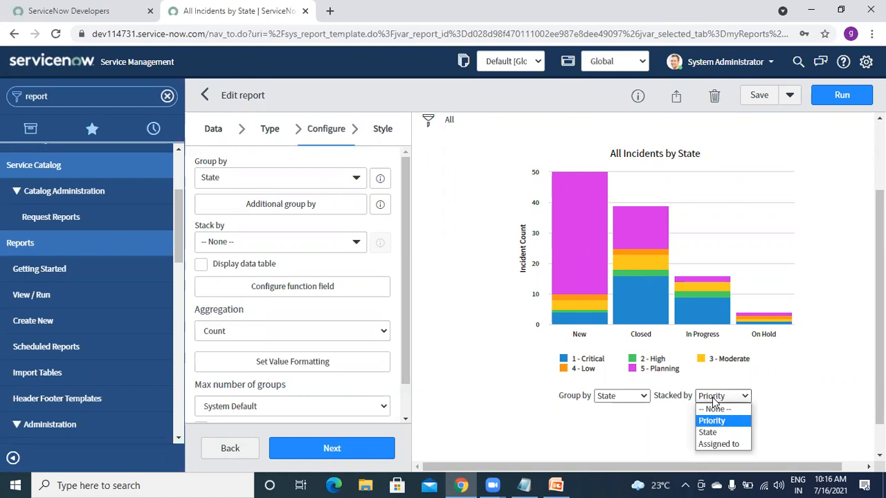
pyautogui.click(711, 444)
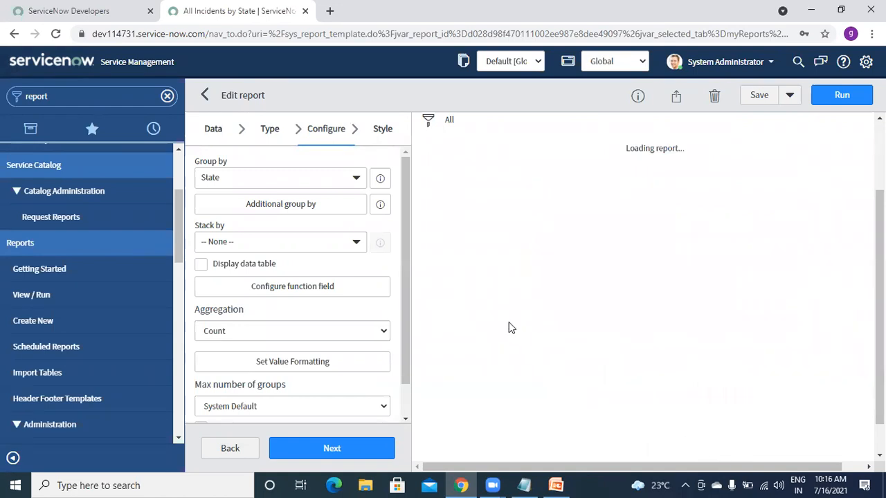
pyautogui.moveTo(579, 277)
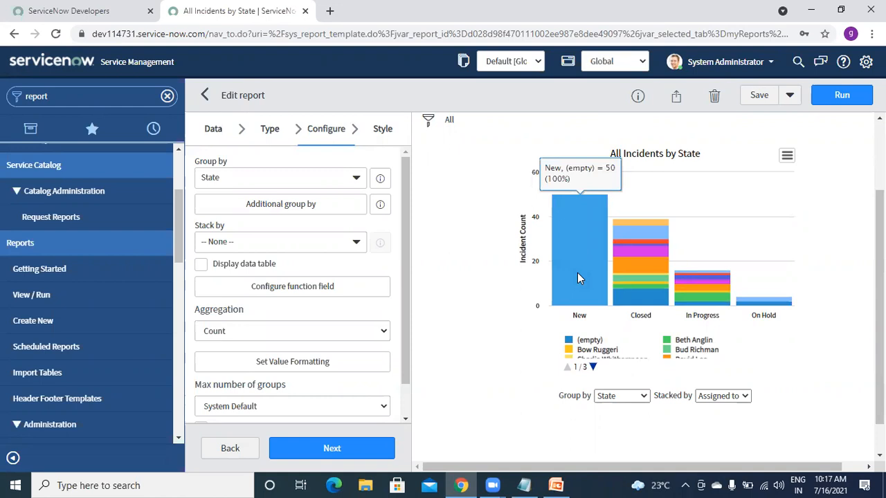
pyautogui.moveTo(632, 296)
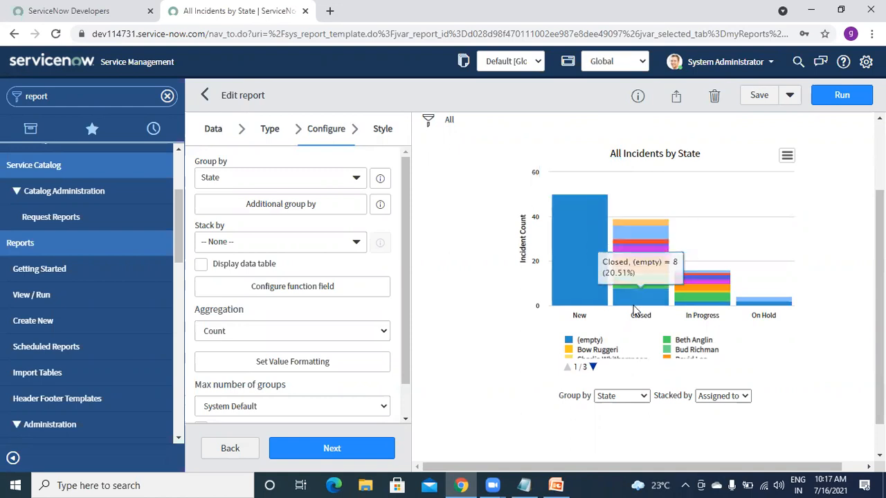
pyautogui.moveTo(633, 258)
pyautogui.moveTo(632, 233)
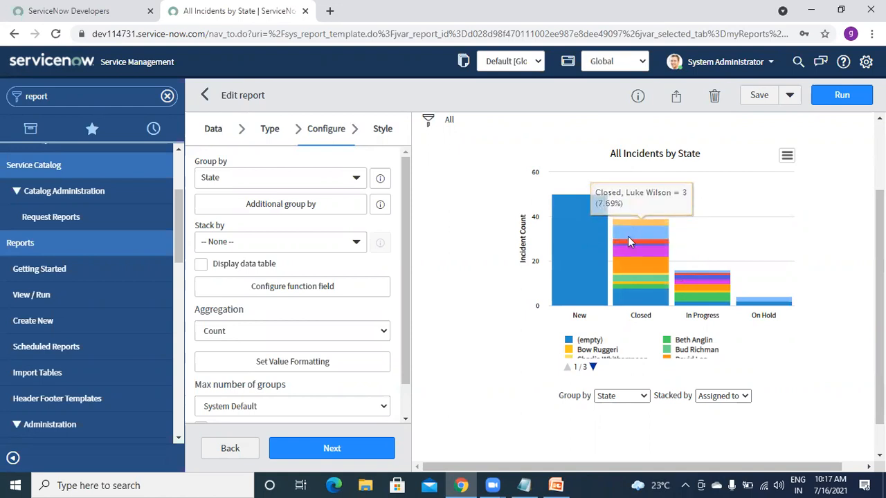
pyautogui.moveTo(753, 301)
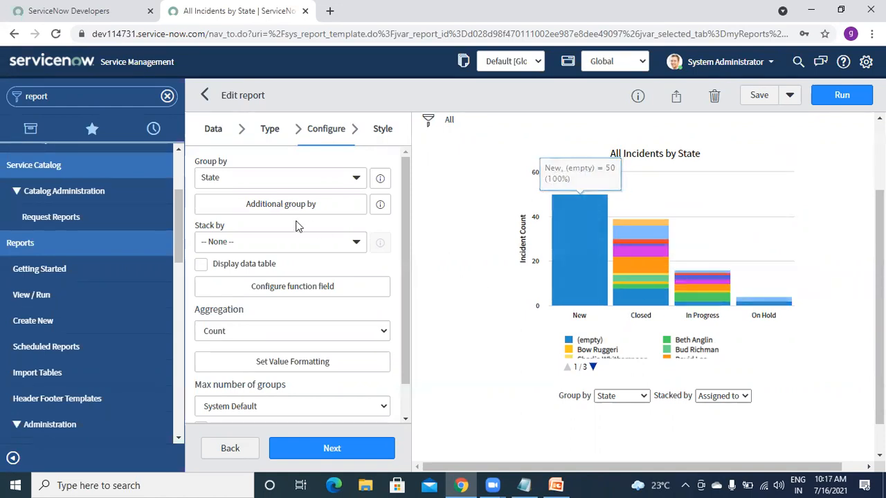
# - Remove Priority, State and Assigned to from Additional group by, then rerun the report
pyautogui.click(268, 248)
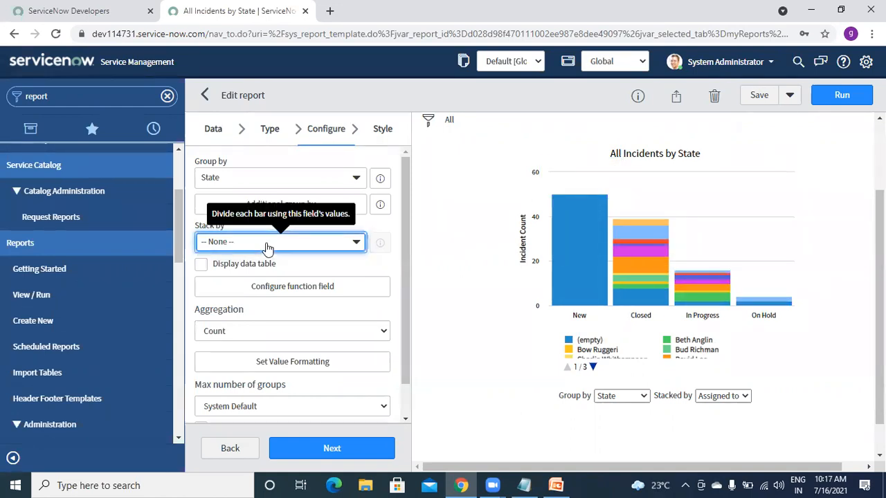
pyautogui.click(418, 274)
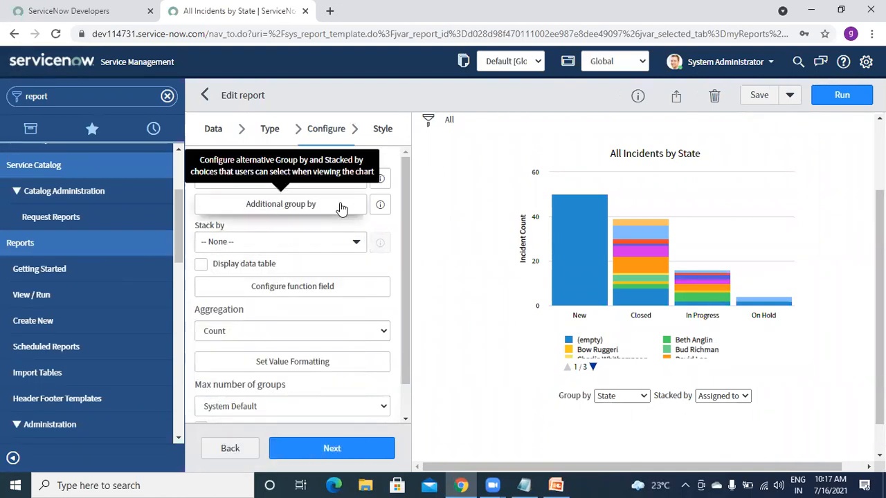
pyautogui.click(341, 209)
pyautogui.click(568, 171)
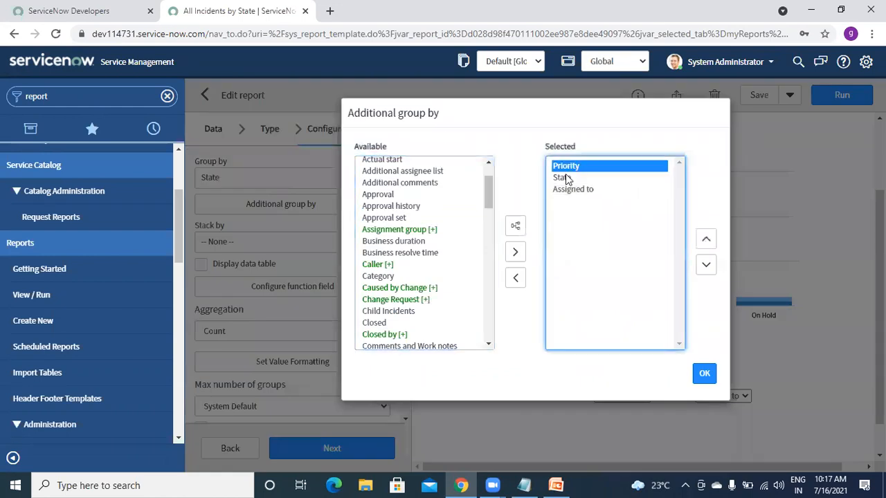
pyautogui.keyDown('ctrl'); pyautogui.click(566, 178); pyautogui.keyUp('ctrl')
pyautogui.keyDown('ctrl'); pyautogui.click(559, 189); pyautogui.keyUp('ctrl')
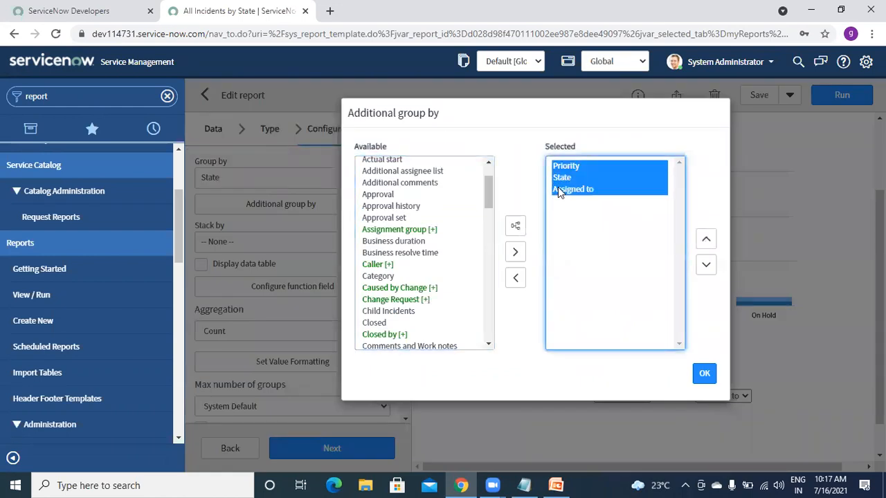
pyautogui.click(515, 278)
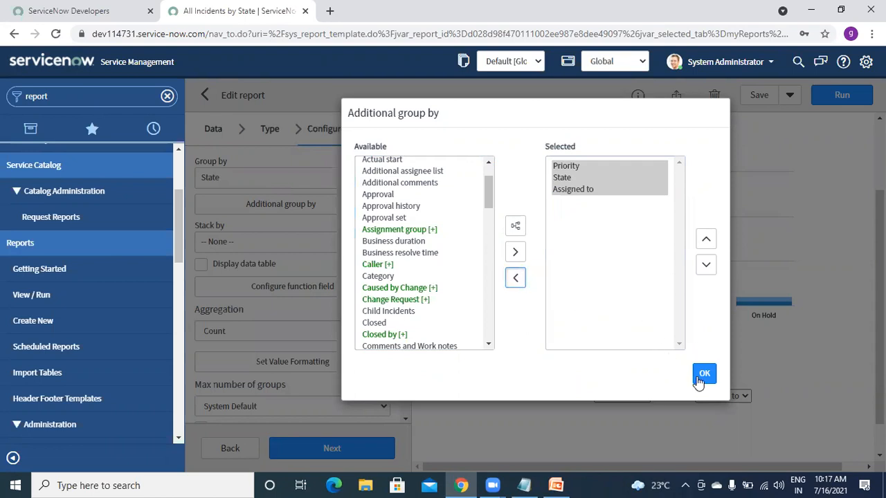
pyautogui.click(516, 278)
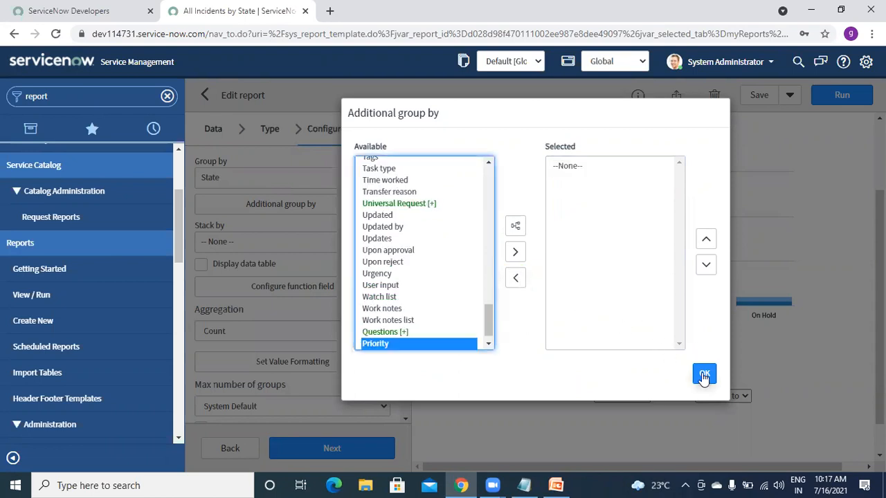
pyautogui.click(704, 375)
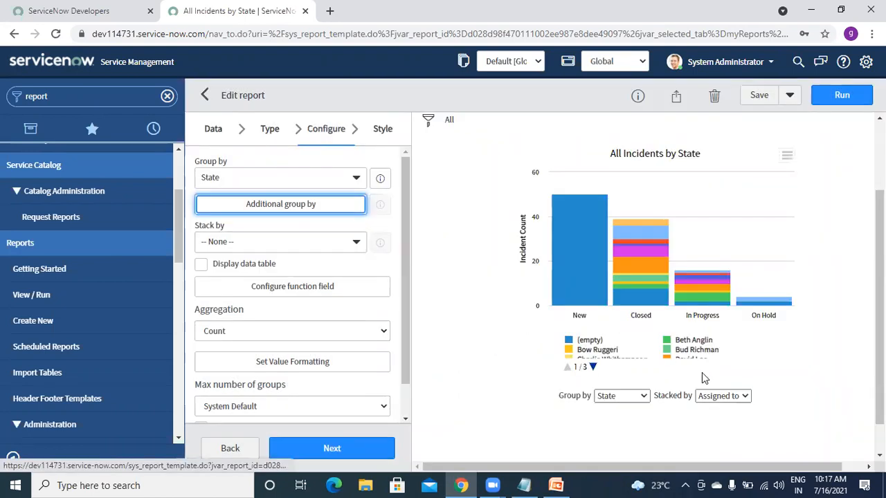
pyautogui.click(835, 98)
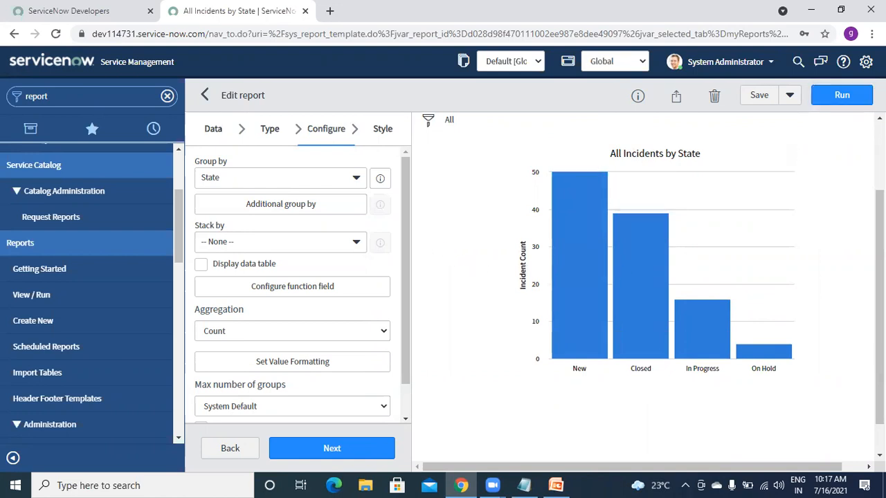
# - Enable Display data table and rerun, showing New 50, Closed 39, In Progress 16, On Hold 4
pyautogui.moveTo(880, 308)
pyautogui.mouseDown()
pyautogui.moveTo(880, 332)
pyautogui.moveTo(879, 248)
pyautogui.moveTo(880, 315)
pyautogui.mouseUp()
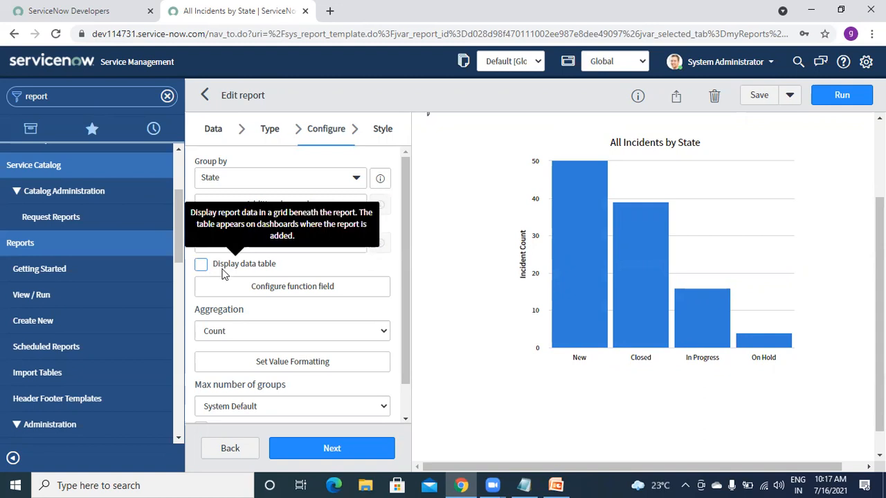
pyautogui.click(200, 268)
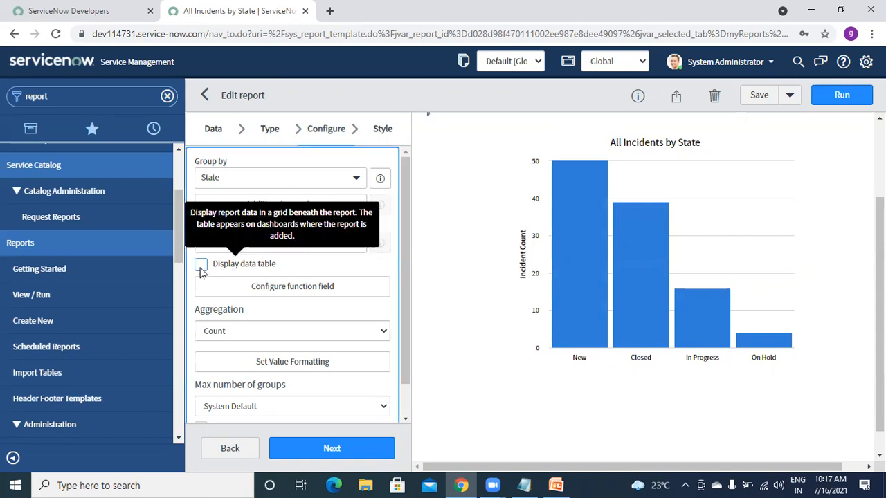
pyautogui.click(849, 99)
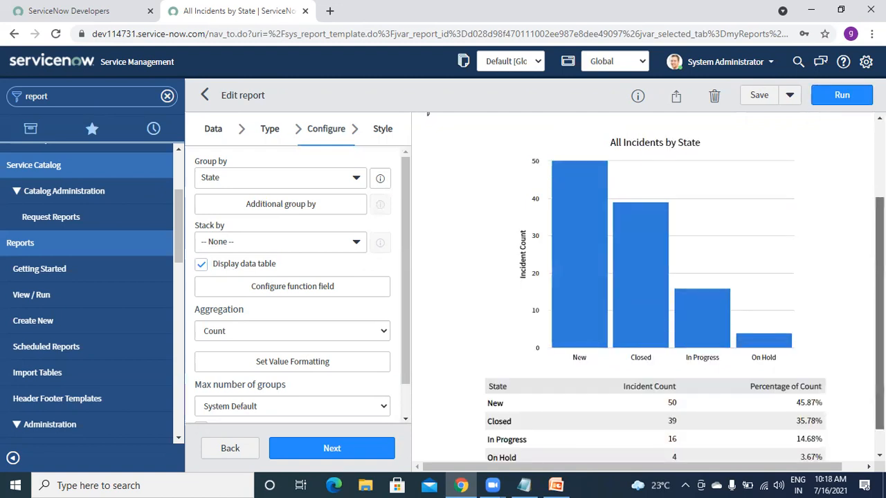
pyautogui.scroll(-1, 657, 399)
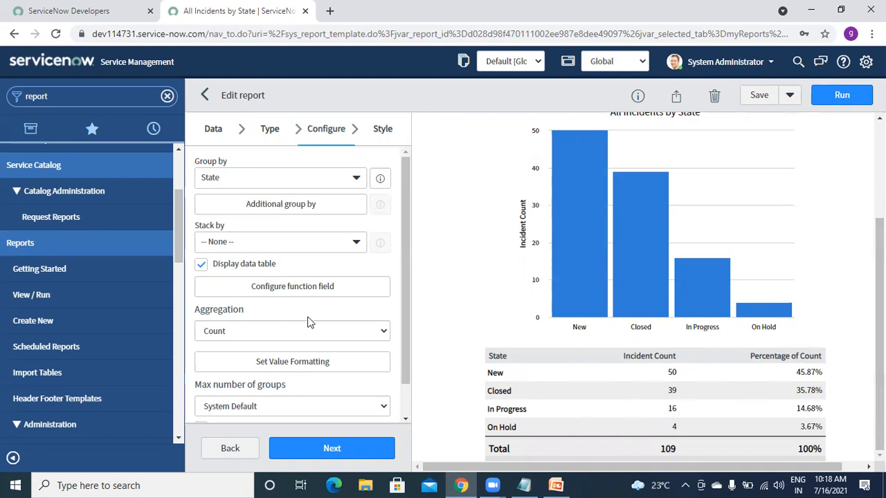
# - Turn off Display data table, rerun the report, and cancel the function-field save prompt
pyautogui.click(200, 267)
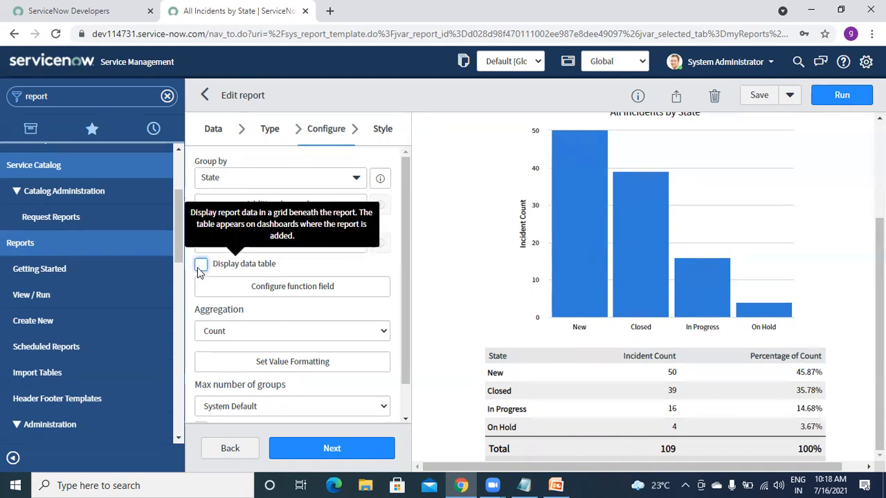
pyautogui.click(827, 104)
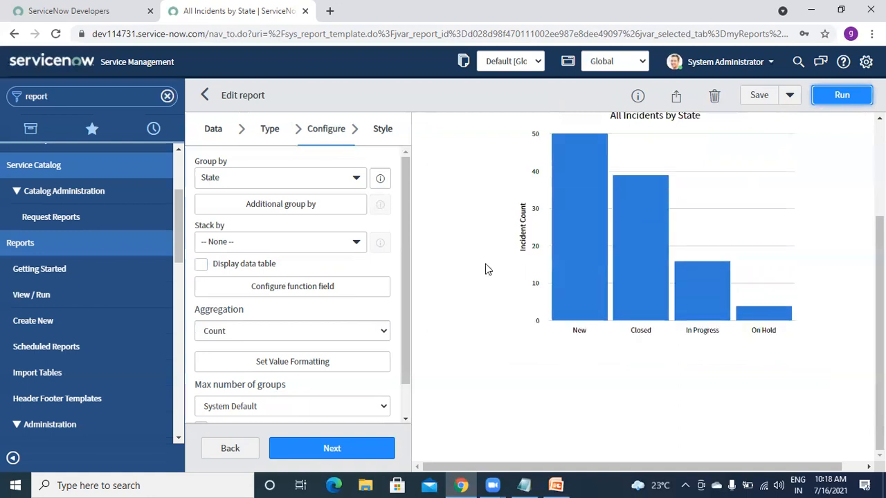
pyautogui.click(313, 297)
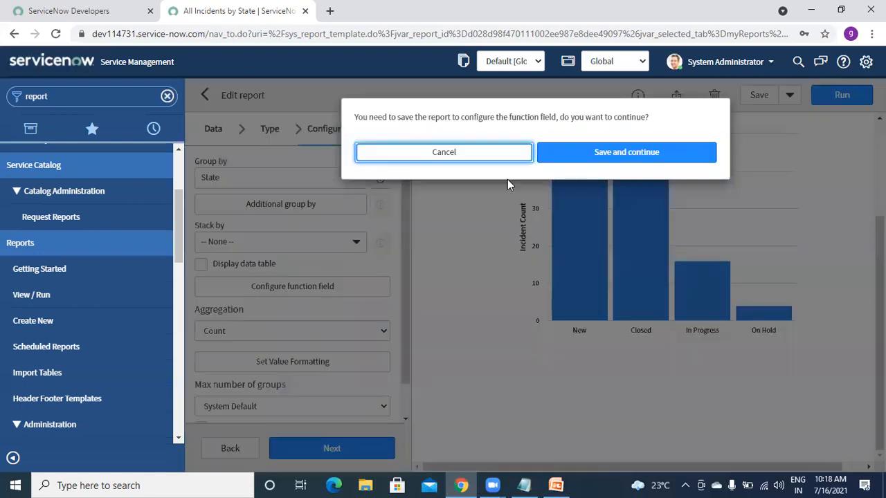
pyautogui.click(455, 160)
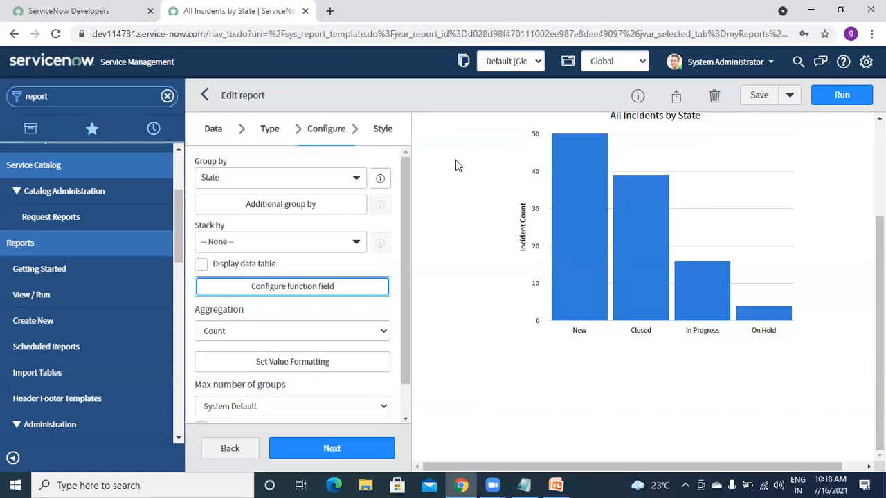
pyautogui.moveTo(404, 305); pyautogui.dragTo(404, 305)
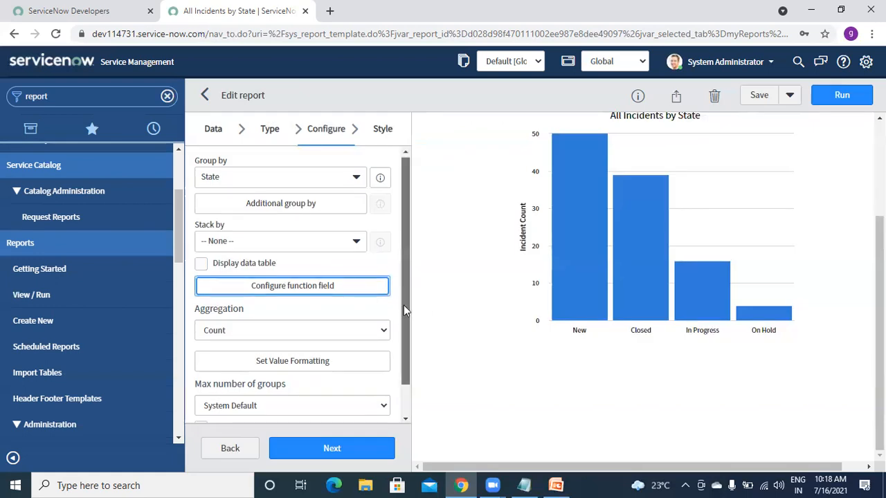
pyautogui.scroll(-1, 321, 311)
pyautogui.click(302, 301)
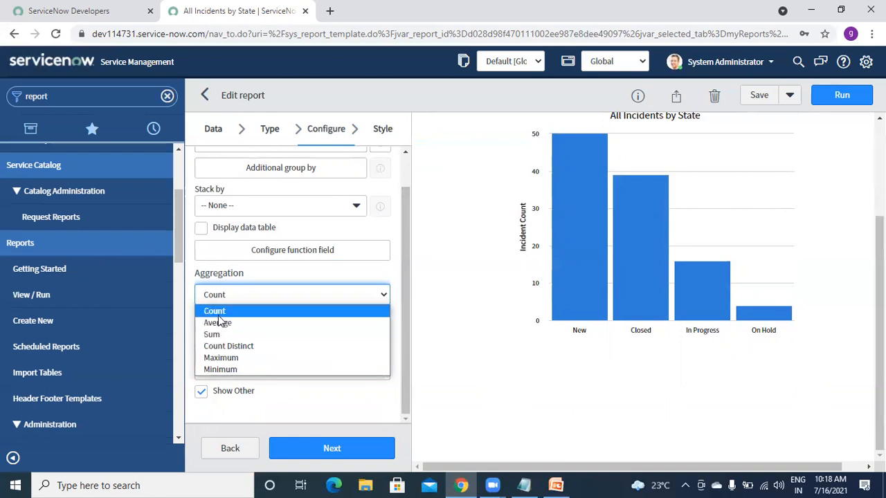
# - Aggregate Maximum Business duration with data table shown; Closed peaks at 510 Days 16 Hours
pyautogui.click(221, 358)
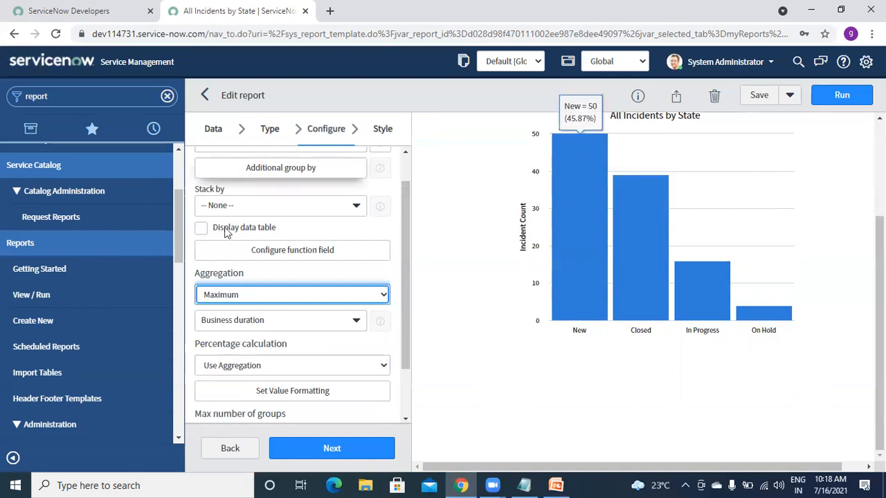
pyautogui.click(201, 230)
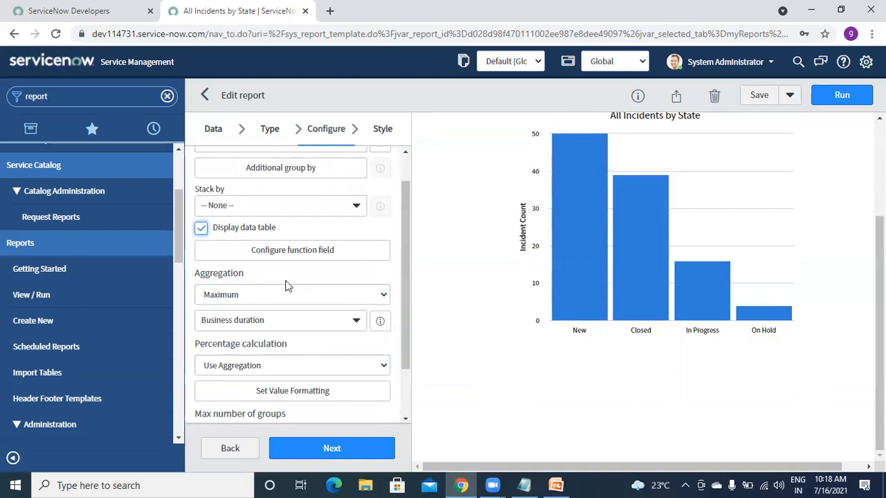
pyautogui.click(314, 322)
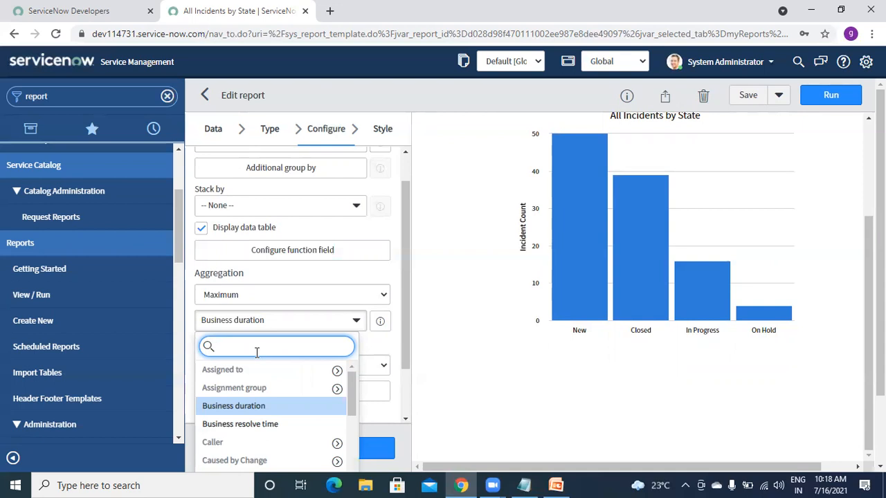
pyautogui.click(252, 407)
pyautogui.click(450, 342)
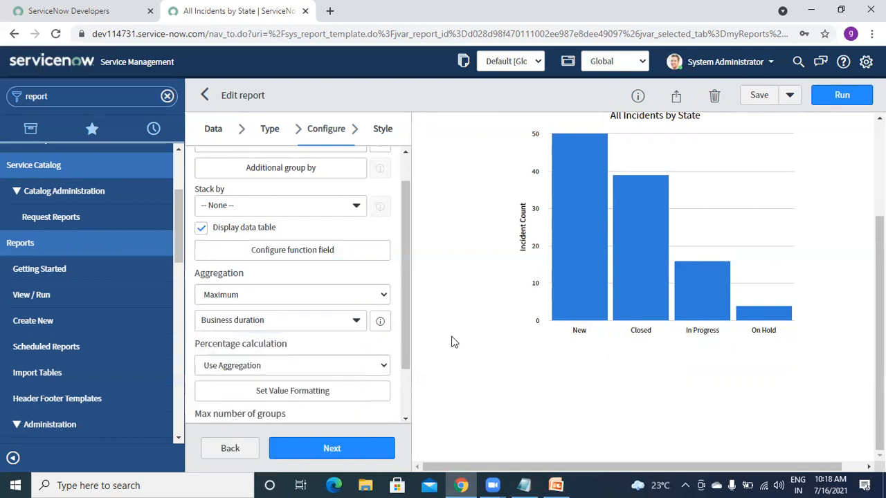
pyautogui.click(857, 101)
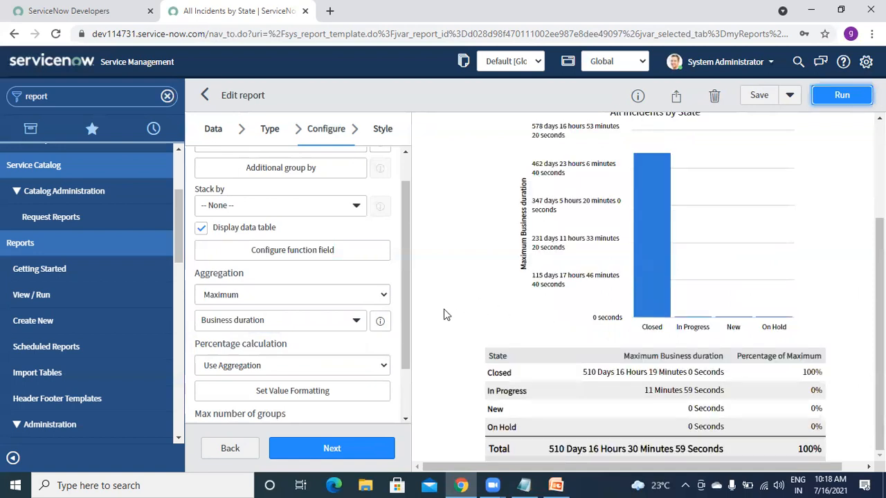
pyautogui.moveTo(879, 285); pyautogui.dragTo(880, 251)
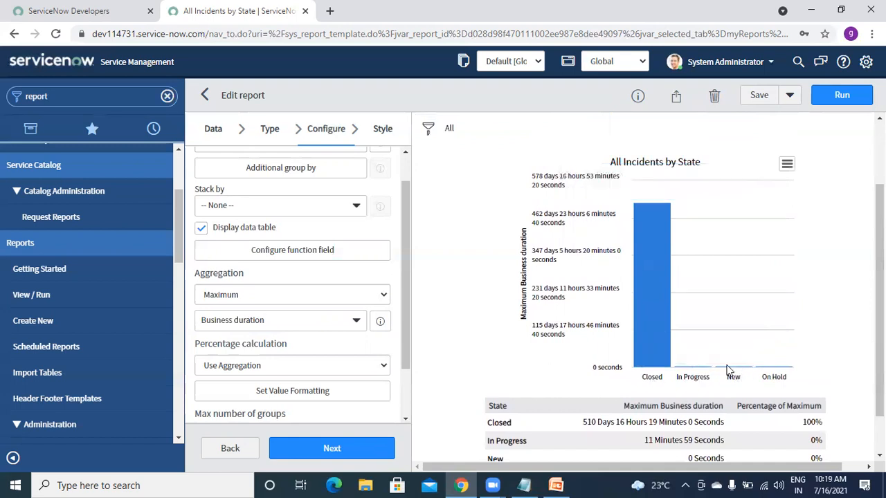
pyautogui.moveTo(642, 368)
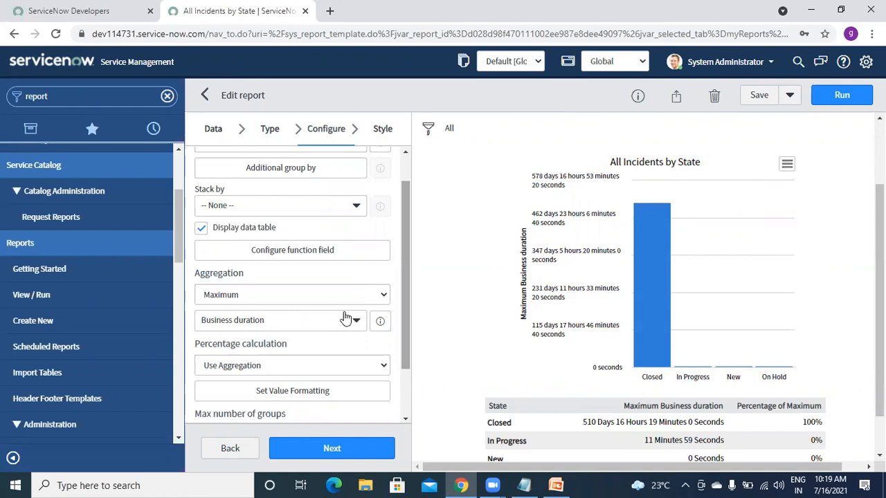
# - Return aggregation to Count, hide the data table, and rerun the chart (New 50, Closed 39)
pyautogui.click(270, 295)
pyautogui.click(220, 311)
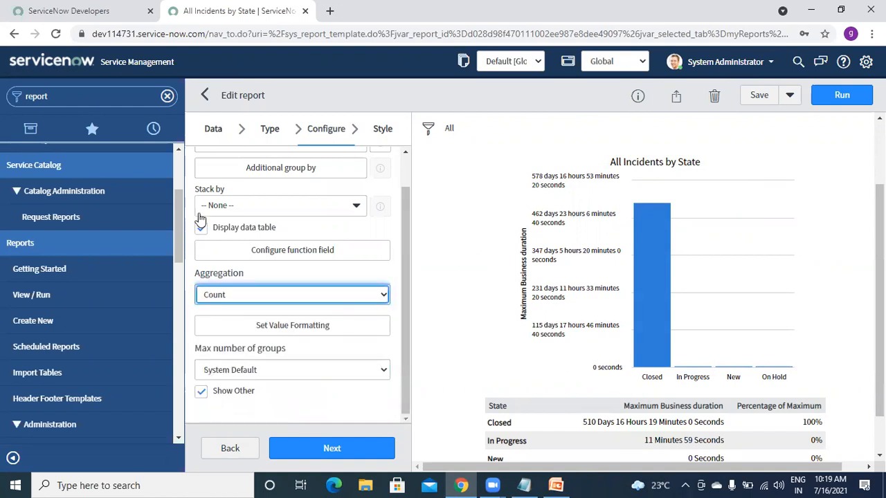
pyautogui.click(201, 228)
pyautogui.click(842, 95)
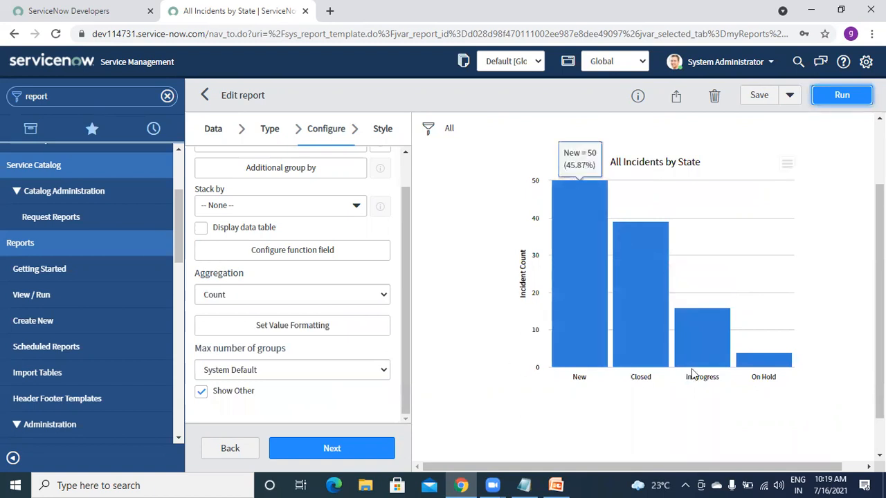
pyautogui.moveTo(709, 366)
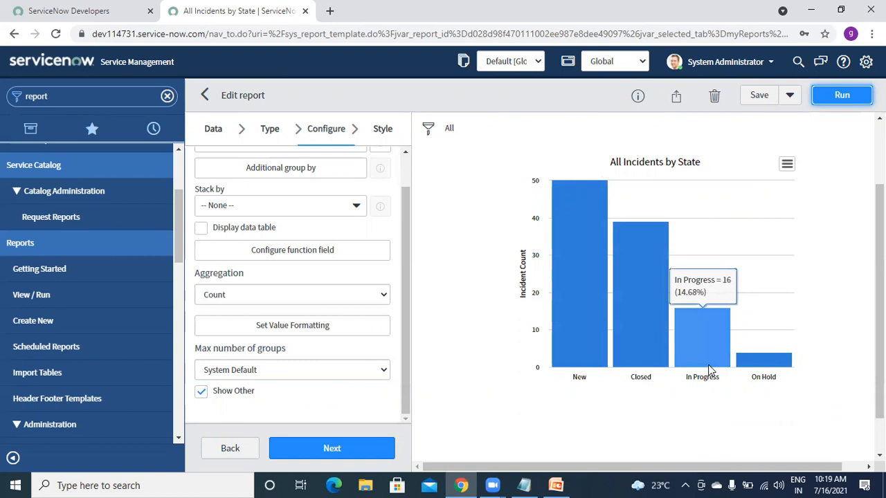
pyautogui.click(312, 370)
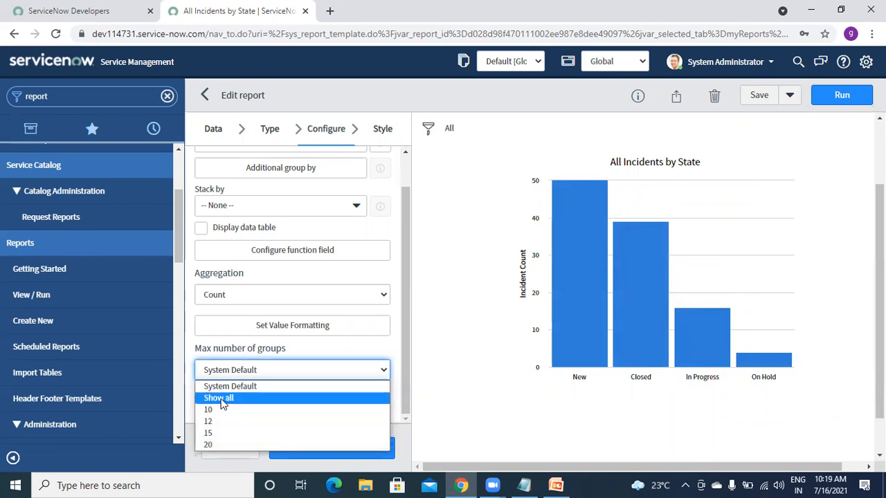
pyautogui.moveTo(573, 250)
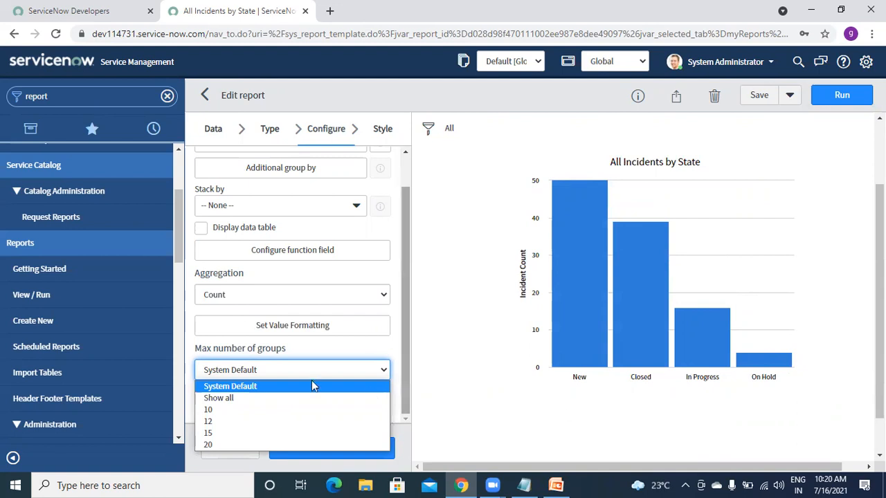
pyautogui.click(257, 387)
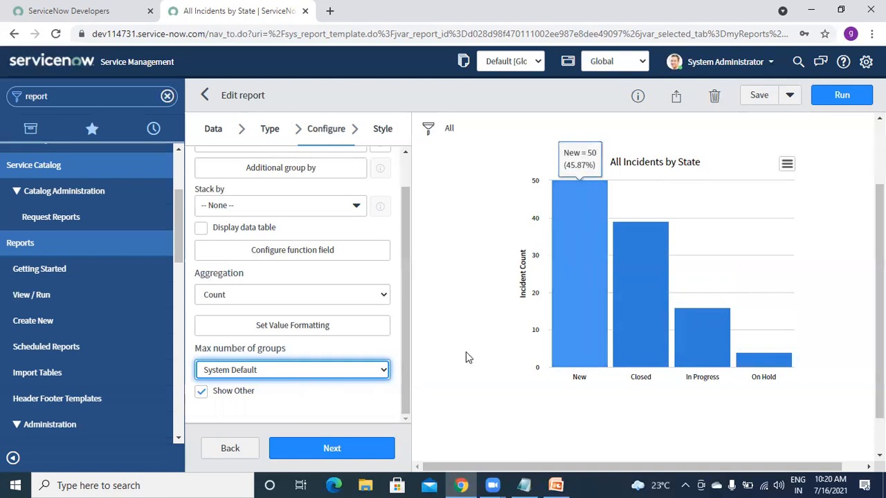
pyautogui.click(276, 371)
pyautogui.click(211, 414)
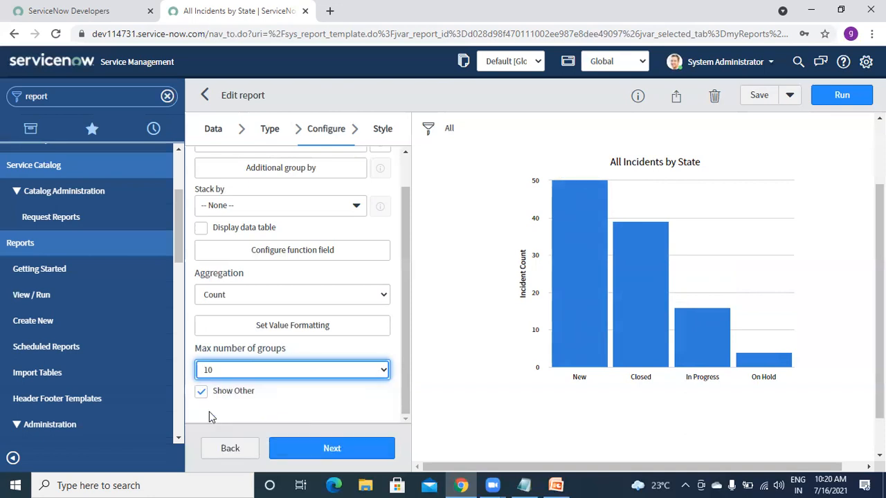
pyautogui.click(255, 378)
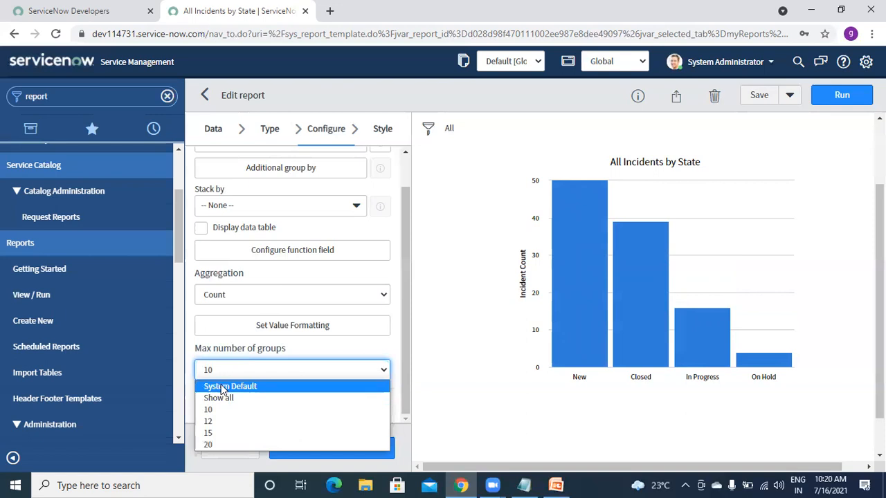
pyautogui.click(223, 387)
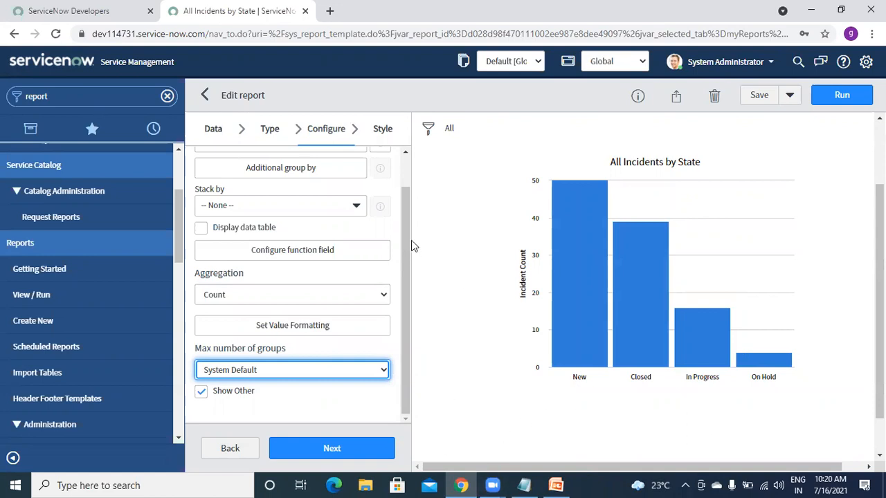
# - Switch chart color to a palette, choose NY Reds dark to light, and rerun for red bars
pyautogui.click(382, 129)
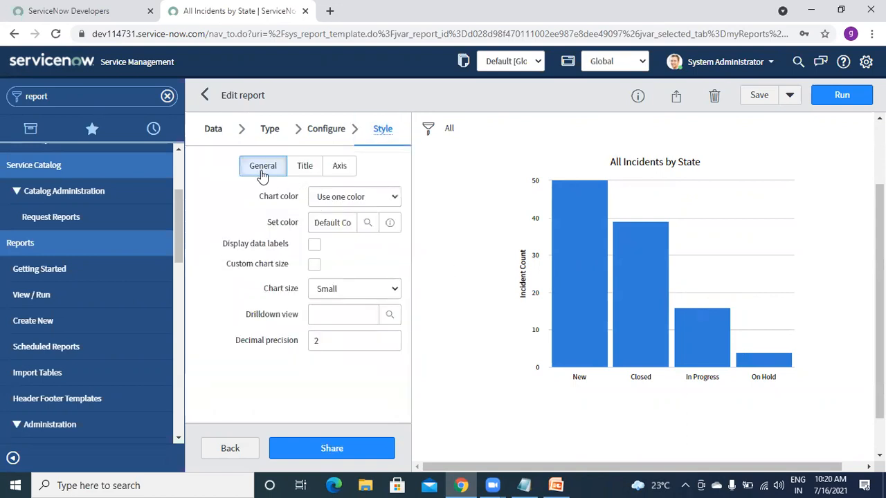
pyautogui.click(340, 198)
pyautogui.click(345, 225)
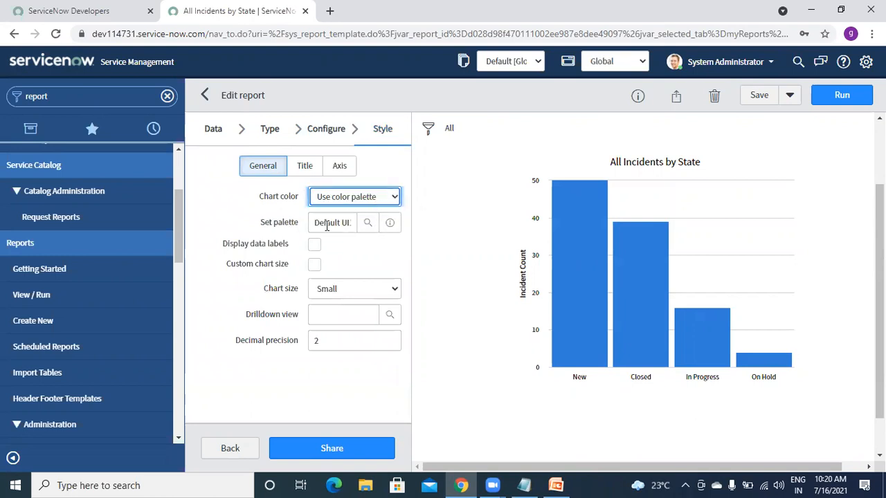
pyautogui.click(368, 223)
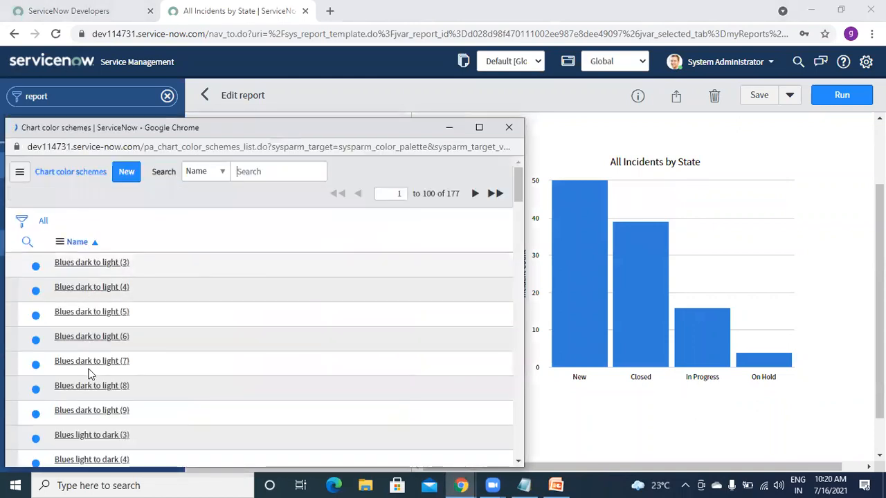
pyautogui.click(134, 261)
pyautogui.write('*')
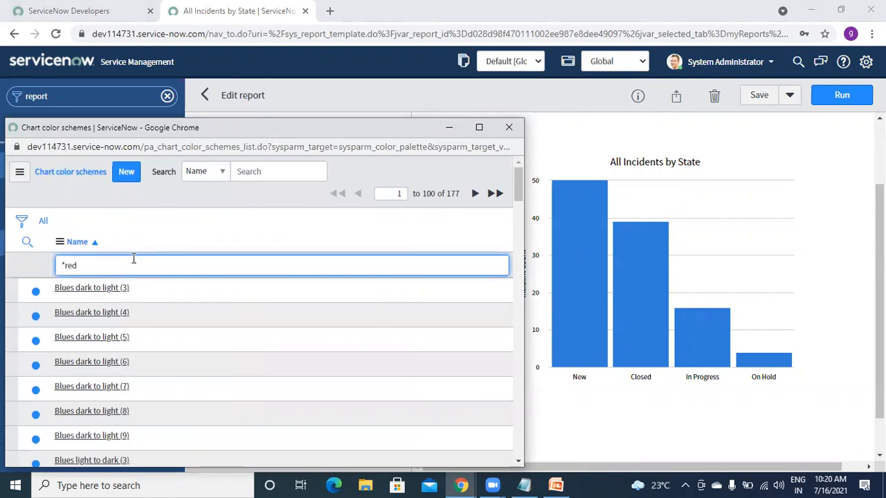
pyautogui.write('red')
pyautogui.press('Return')
pyautogui.click(99, 288)
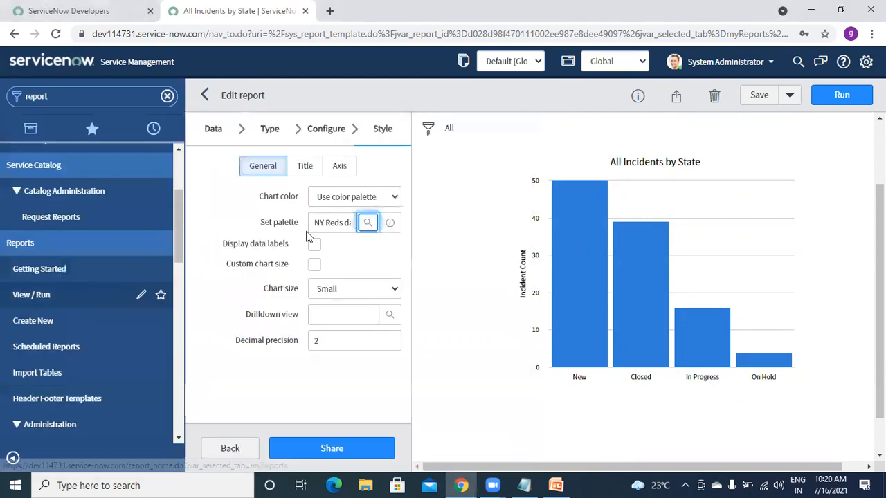
pyautogui.click(841, 101)
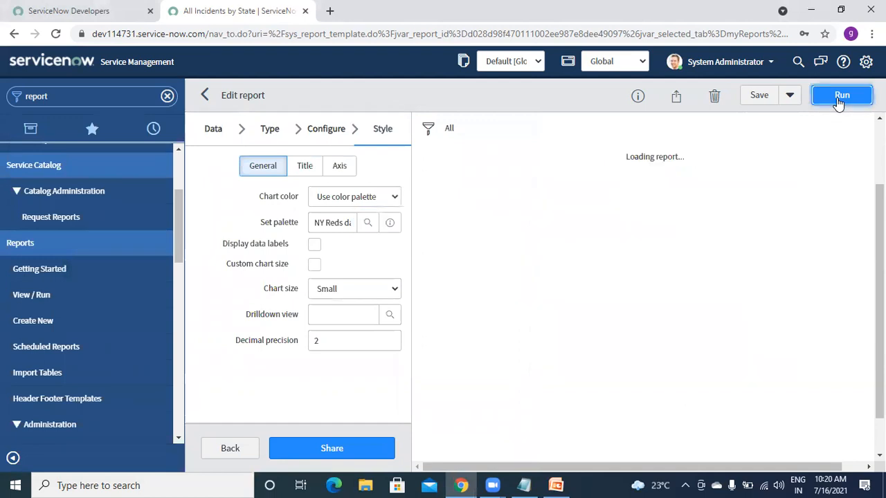
pyautogui.moveTo(593, 266)
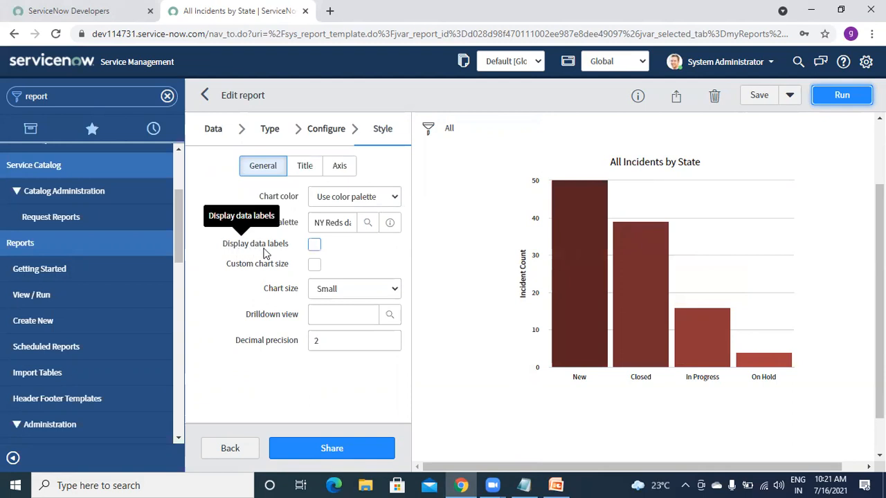
# - Trial data labels placed in the bar middles with overlap allowed, rerunning the chart
pyautogui.click(314, 245)
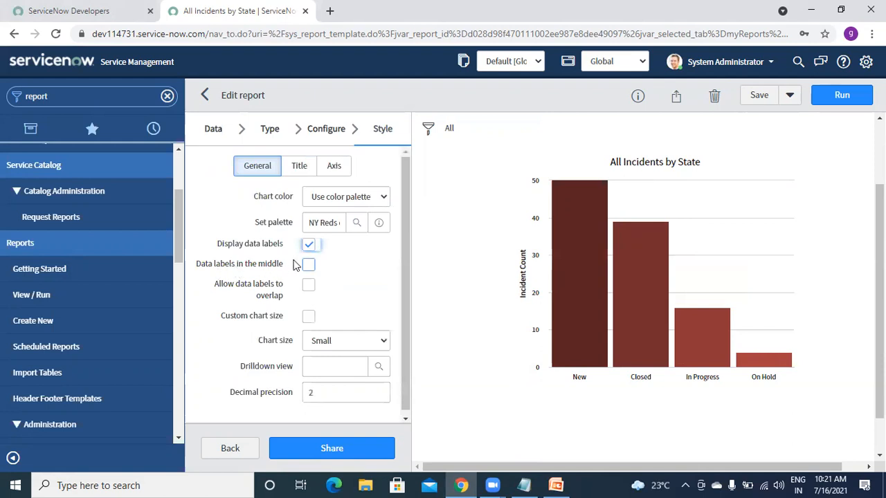
pyautogui.moveTo(585, 237)
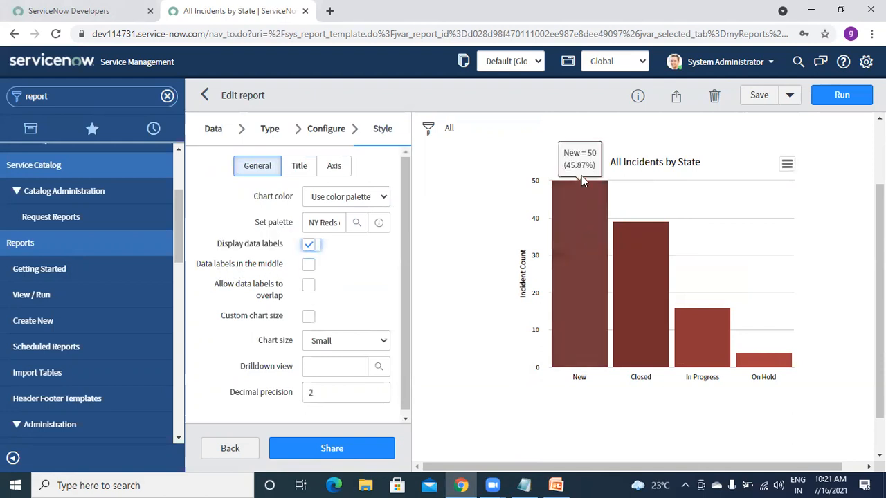
pyautogui.click(307, 266)
pyautogui.click(308, 285)
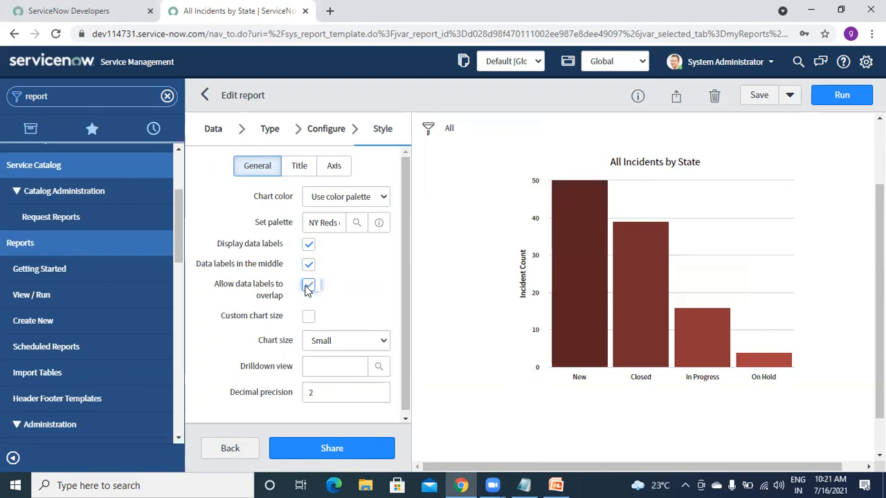
pyautogui.click(835, 99)
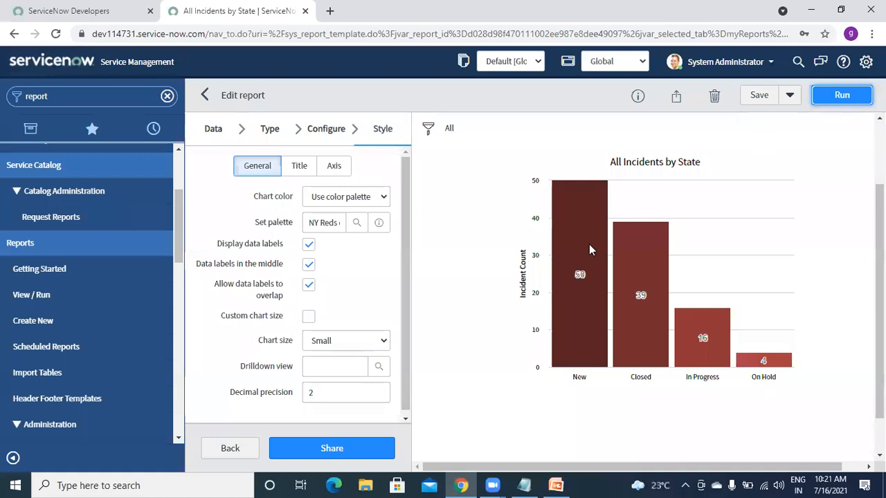
# - Turn data labels back off and enable a custom chart size of 600 x 450 px
pyautogui.moveTo(580, 285)
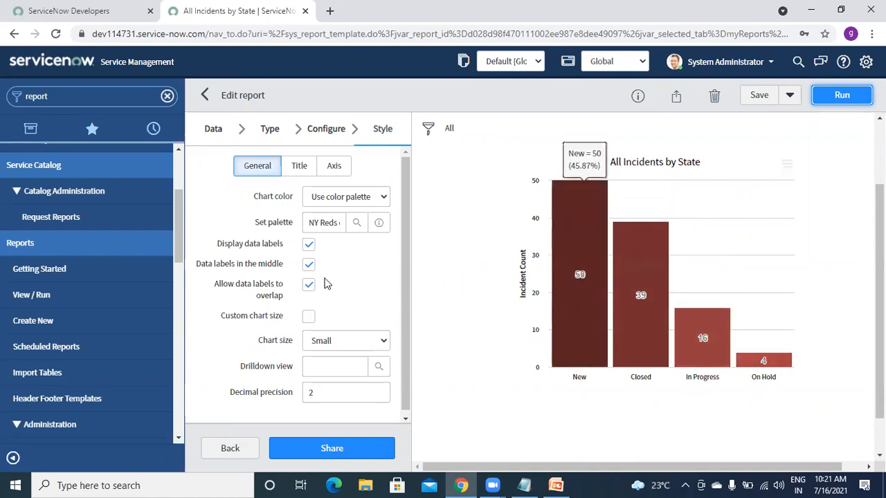
pyautogui.click(309, 244)
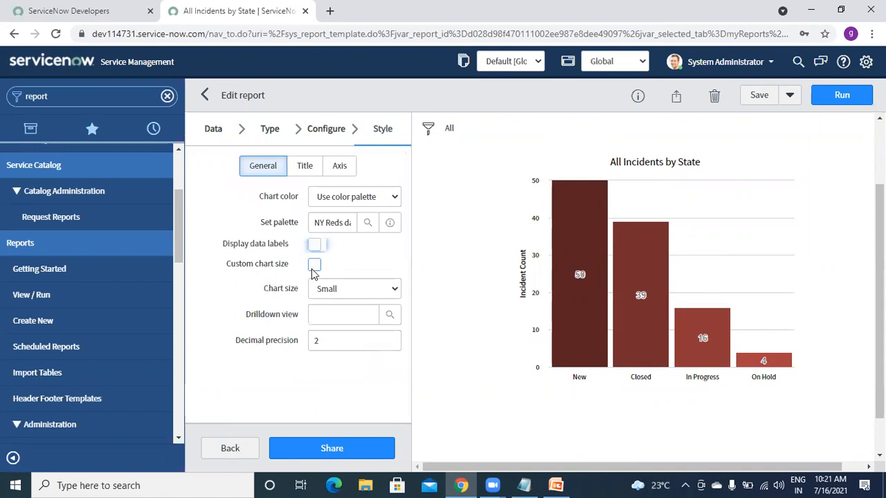
pyautogui.click(313, 266)
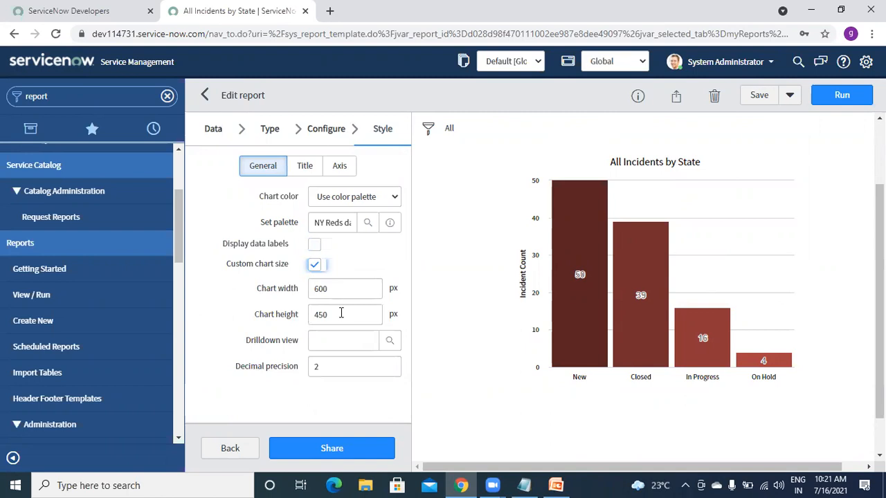
# - Disable custom chart size and browse the Drilldown view list without choosing one
pyautogui.click(315, 267)
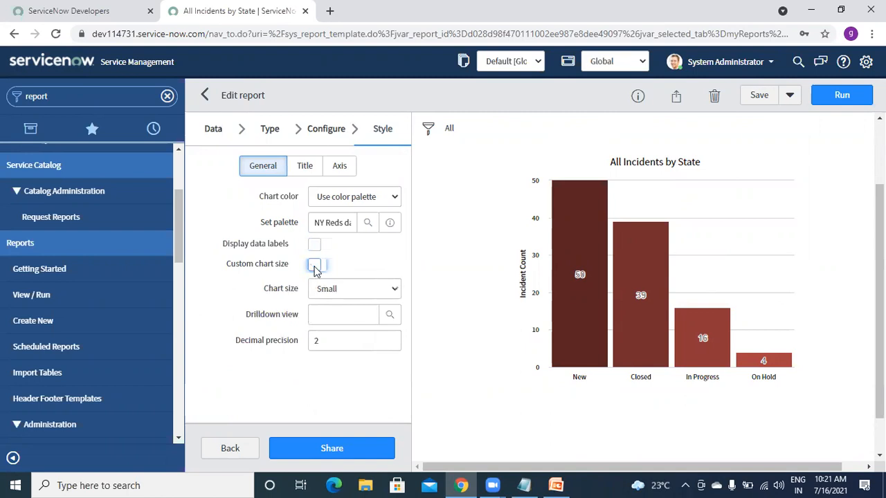
pyautogui.click(345, 315)
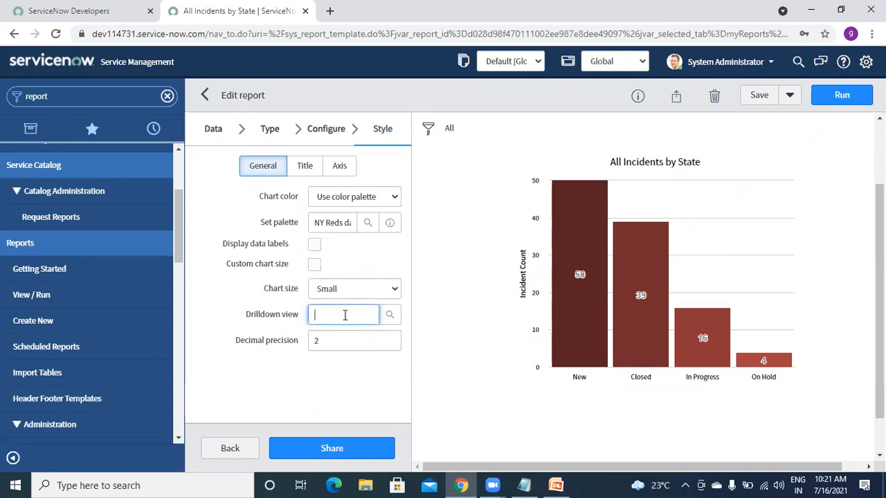
pyautogui.click(391, 315)
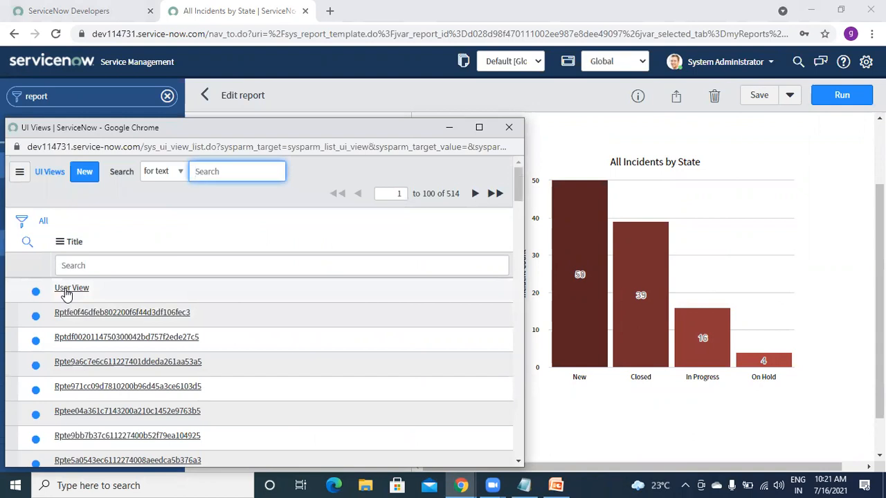
pyautogui.click(510, 128)
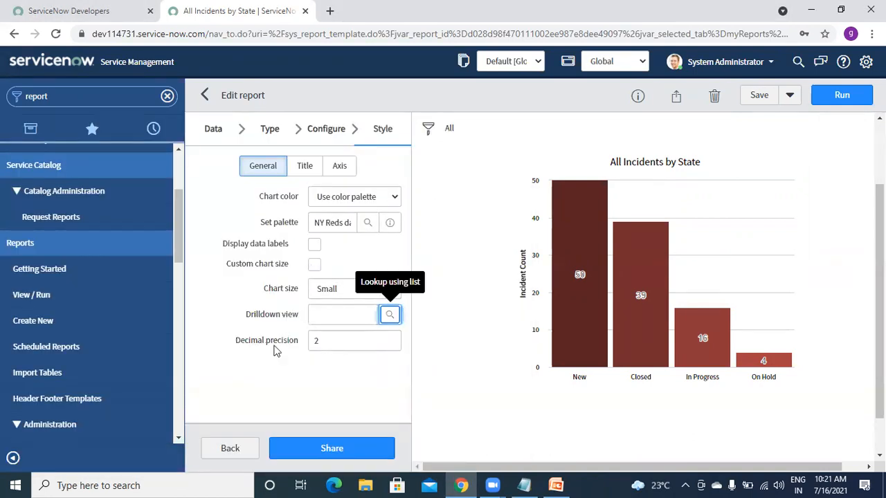
# - Set decimal precision to 5 and rerun the chart
pyautogui.click(330, 340)
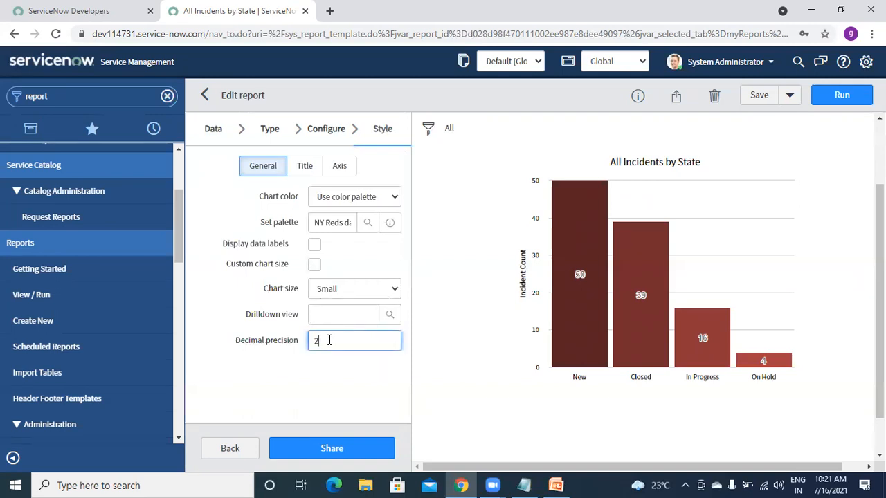
pyautogui.moveTo(569, 237)
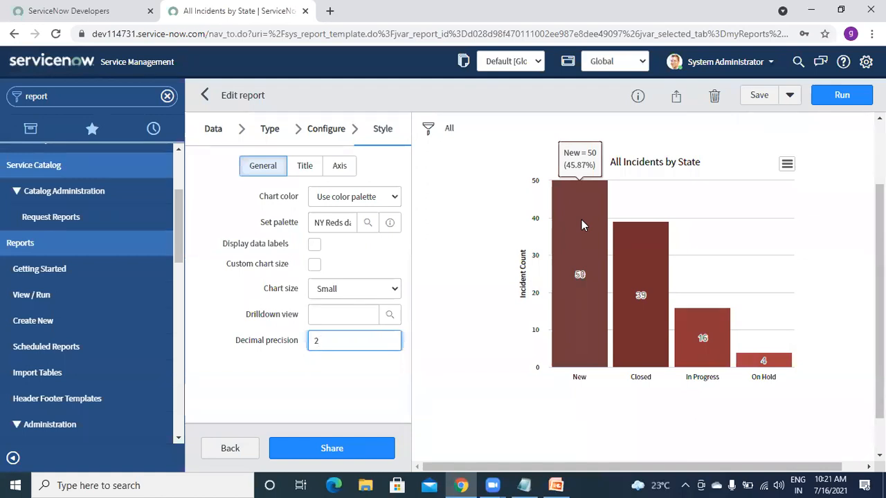
pyautogui.write('5')
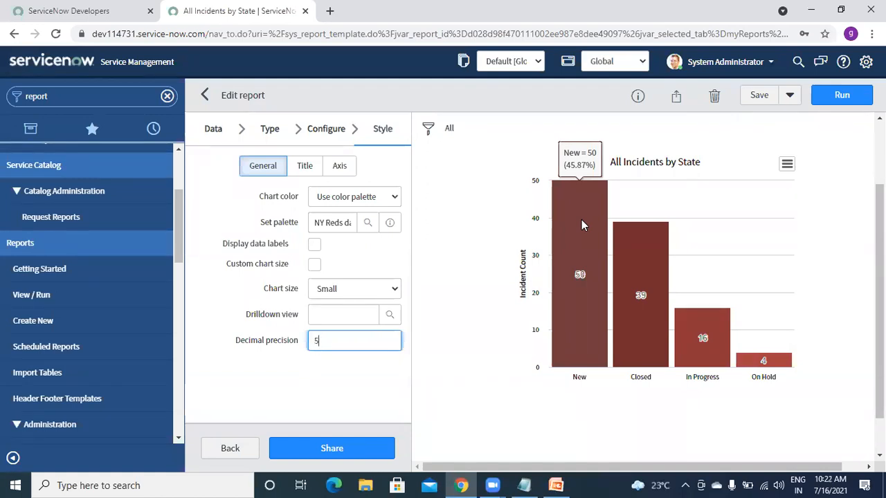
pyautogui.click(834, 90)
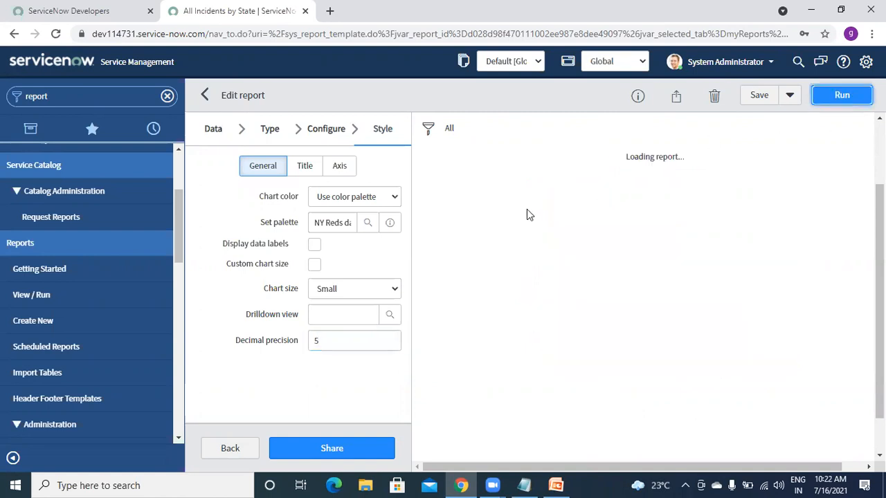
# - Reset decimal precision to 2 and rerun the chart without value labels
pyautogui.moveTo(571, 221)
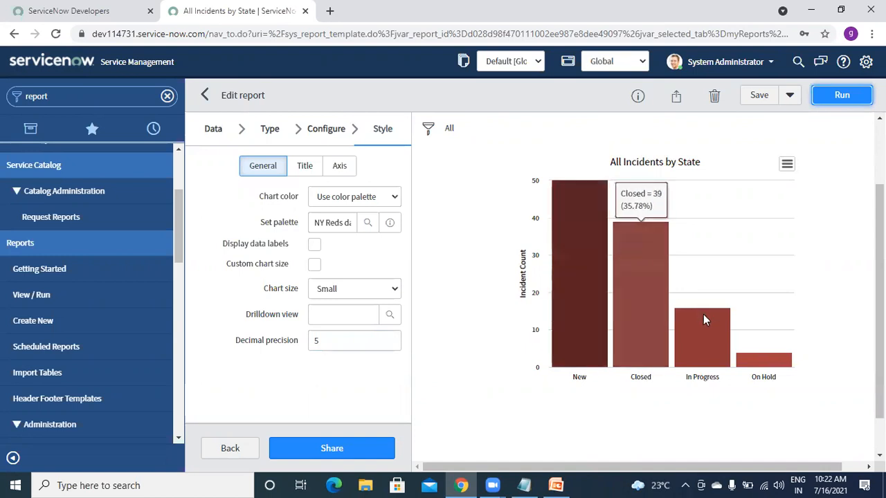
pyautogui.moveTo(704, 327)
pyautogui.moveTo(752, 360)
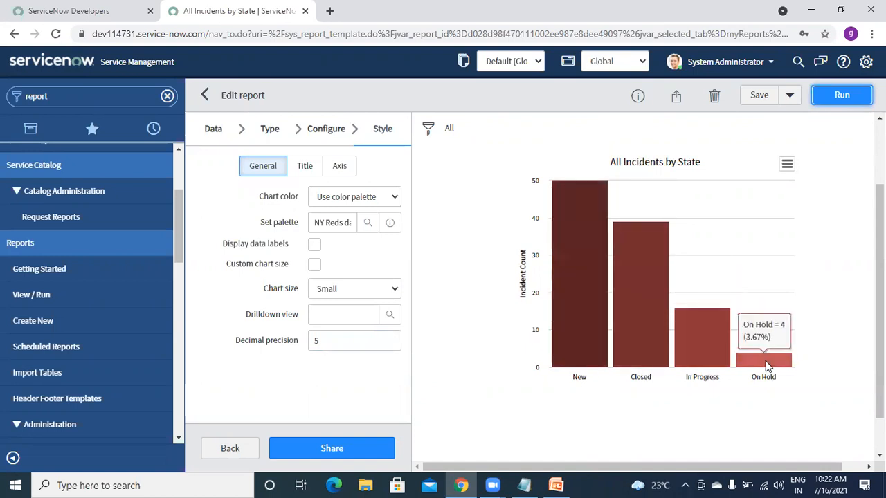
pyautogui.click(364, 340)
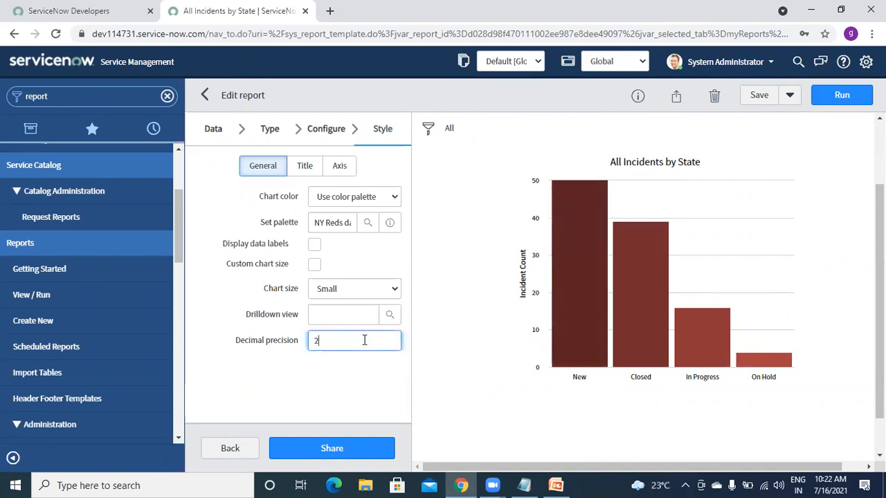
pyautogui.click(842, 96)
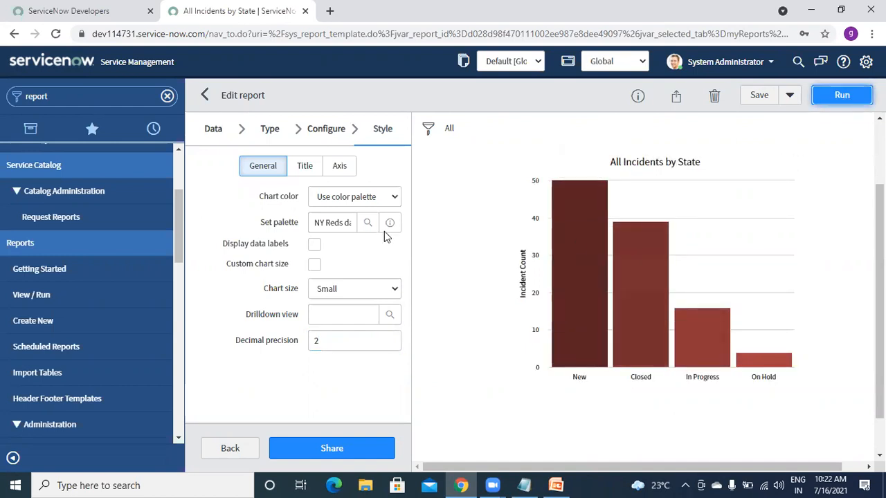
# - Keep Show chart title at Report only and check the report name All Incidents by State
pyautogui.click(305, 168)
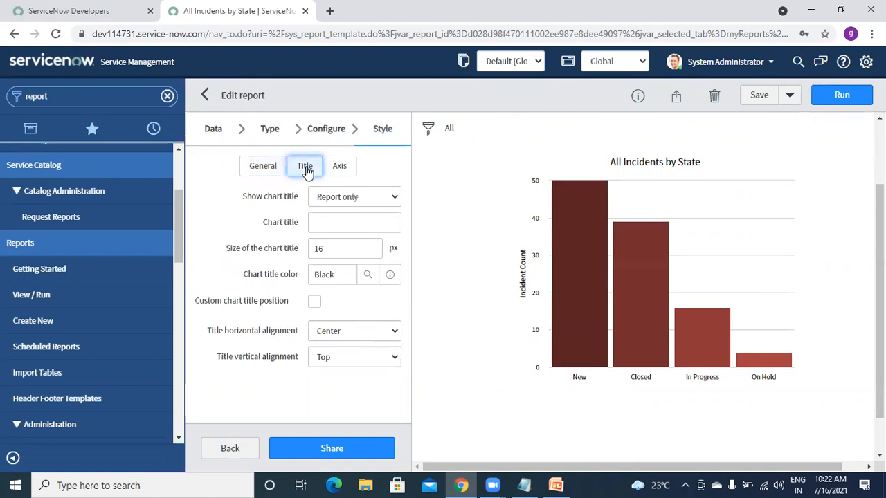
pyautogui.click(357, 199)
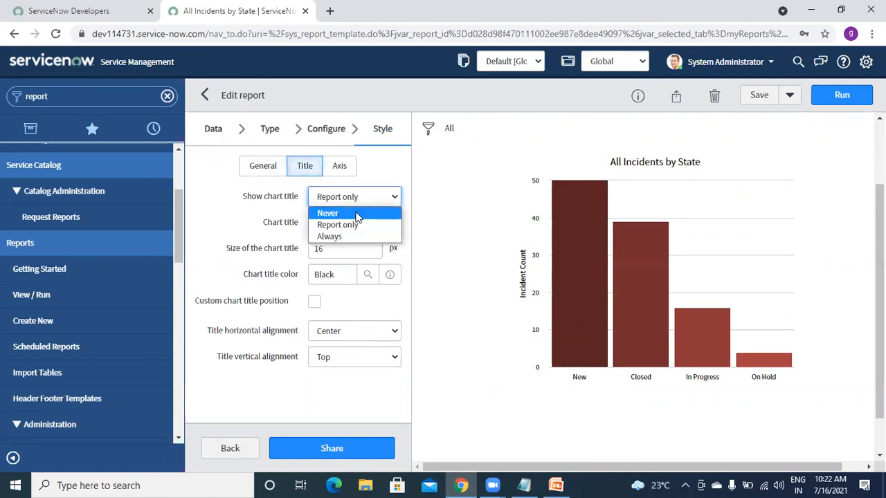
pyautogui.click(437, 222)
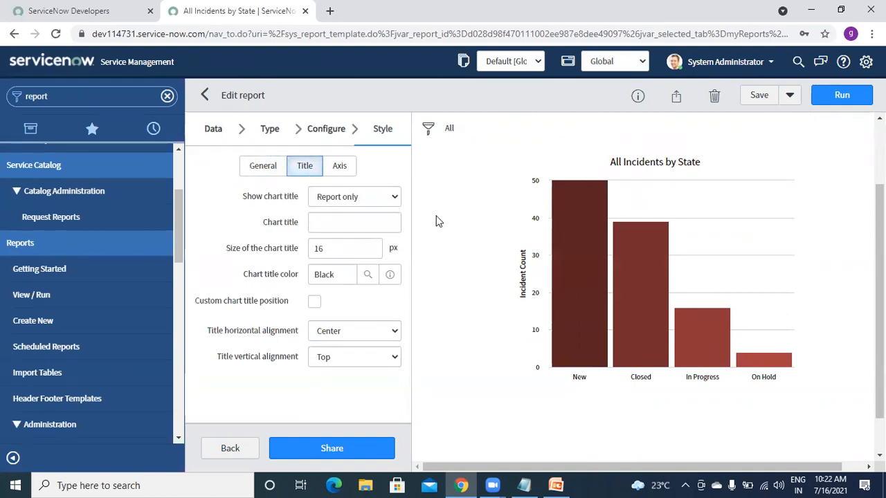
pyautogui.click(211, 128)
pyautogui.click(291, 185)
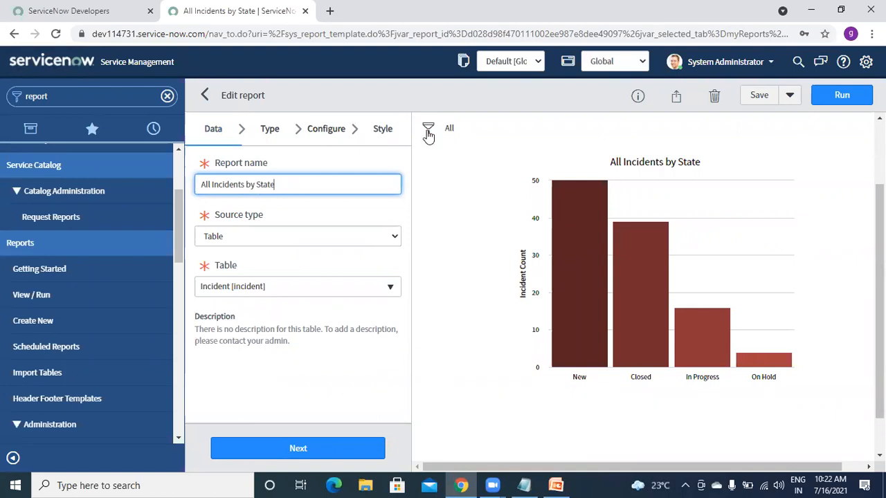
pyautogui.click(378, 138)
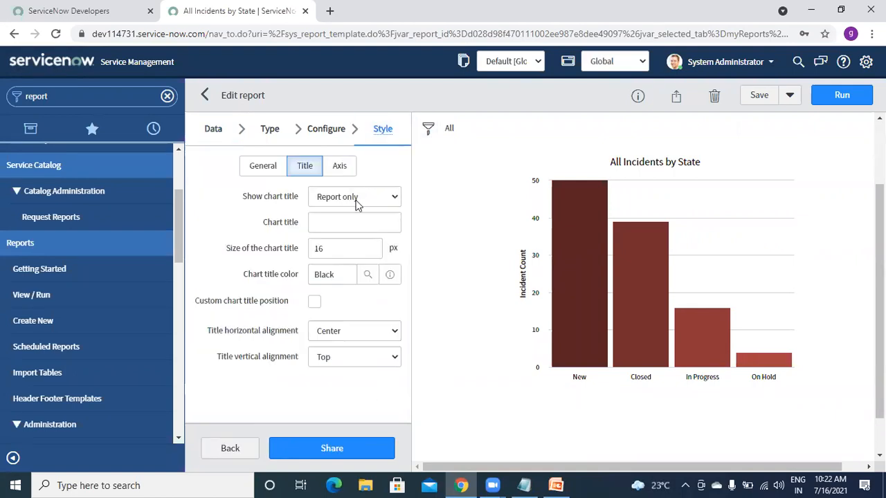
# - Give the chart the title 'Gdemo' and rerun the report
pyautogui.click(343, 219)
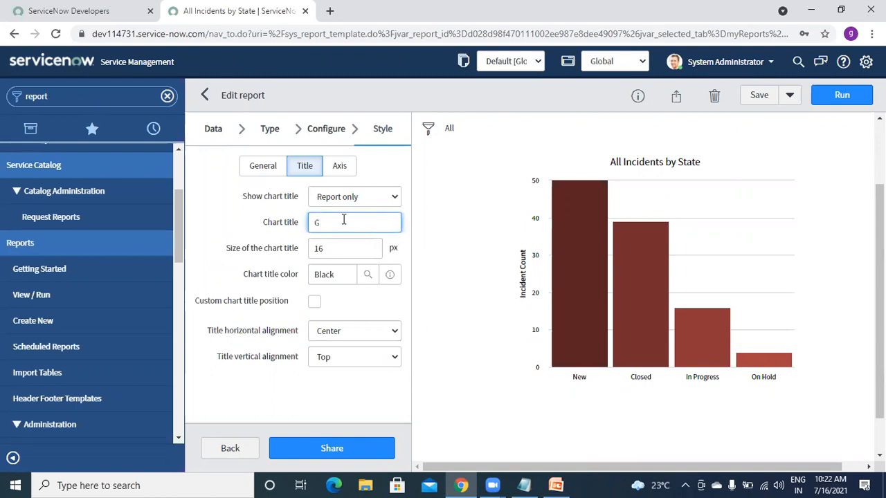
pyautogui.write('Gdemo')
pyautogui.click(831, 97)
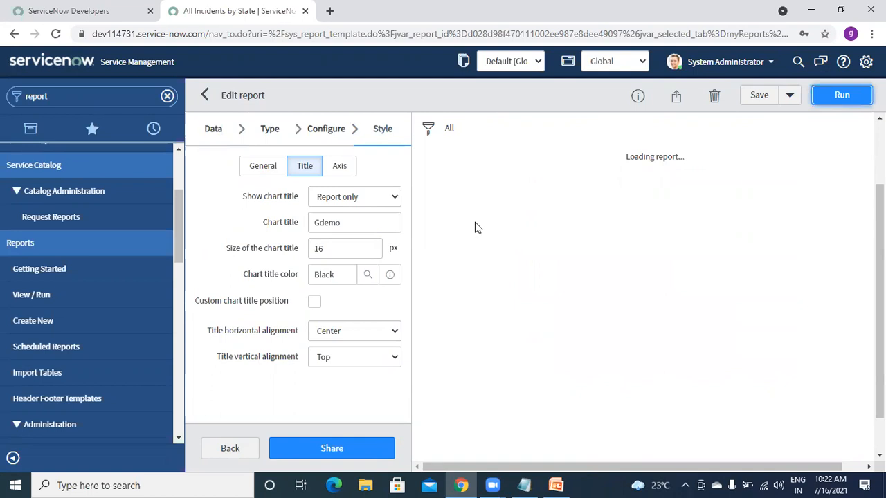
# - Review the title text and size 16, then bring up the title colour list
pyautogui.click(208, 130)
pyautogui.click(382, 134)
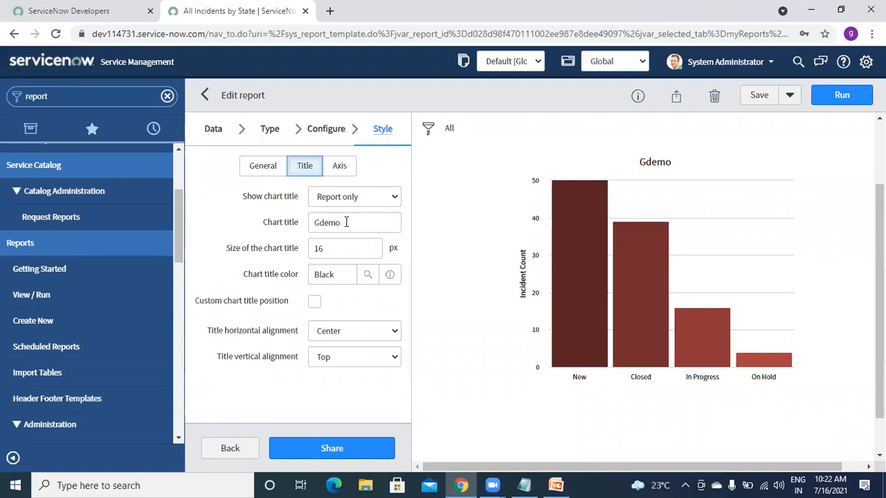
pyautogui.click(344, 223)
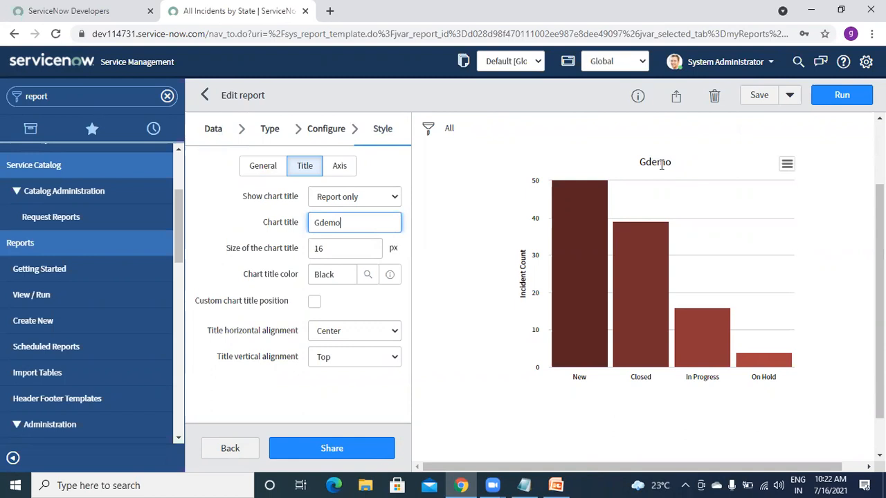
pyautogui.click(346, 253)
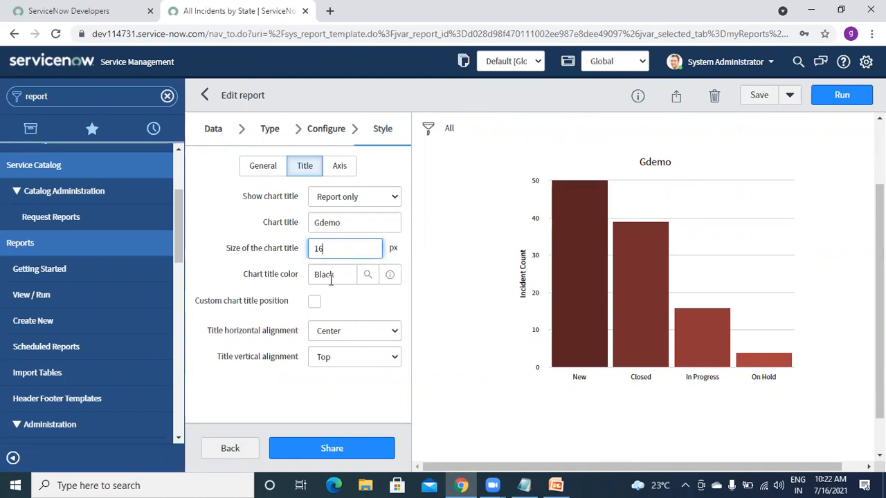
pyautogui.click(367, 276)
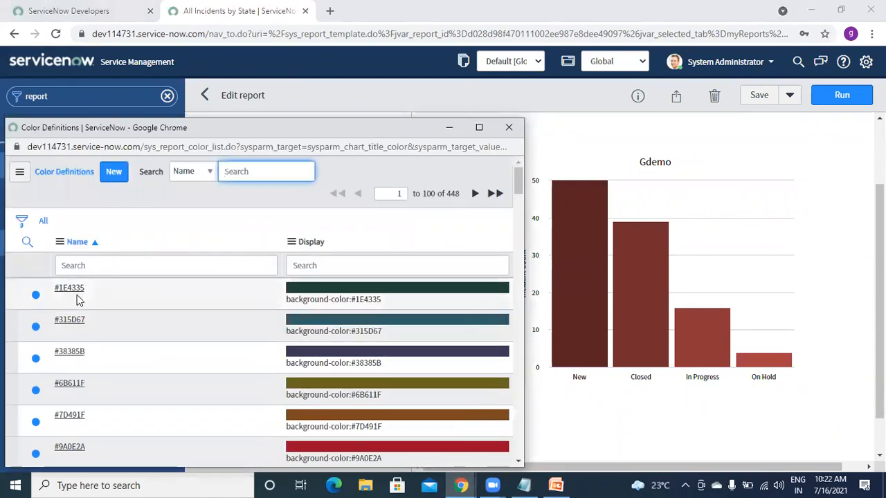
# - Colour the chart title #7D491F and left-align it, previewing each change
pyautogui.click(70, 416)
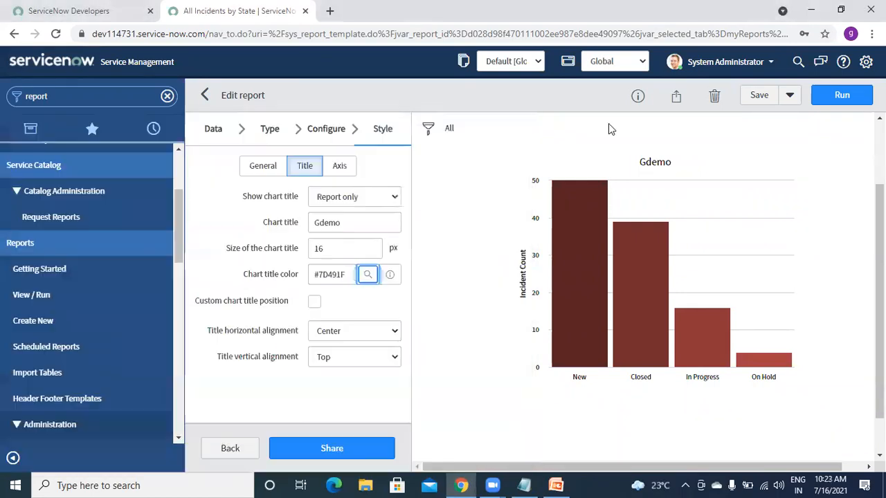
pyautogui.click(842, 94)
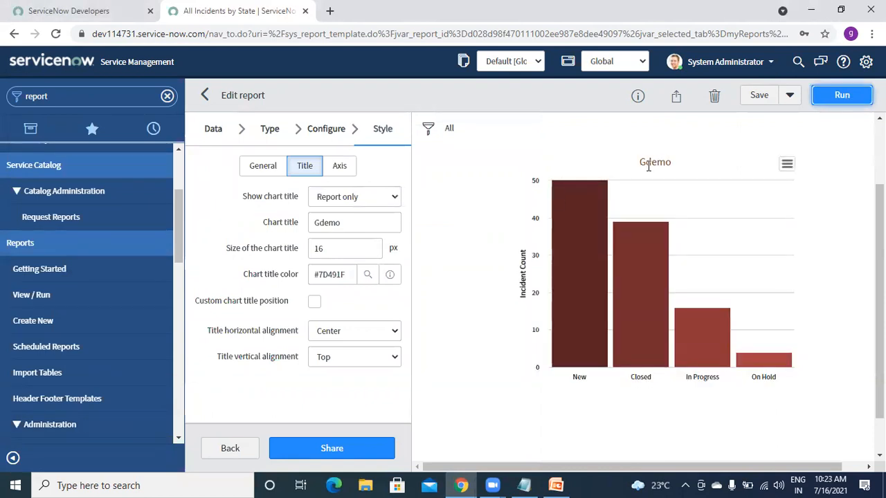
pyautogui.click(338, 334)
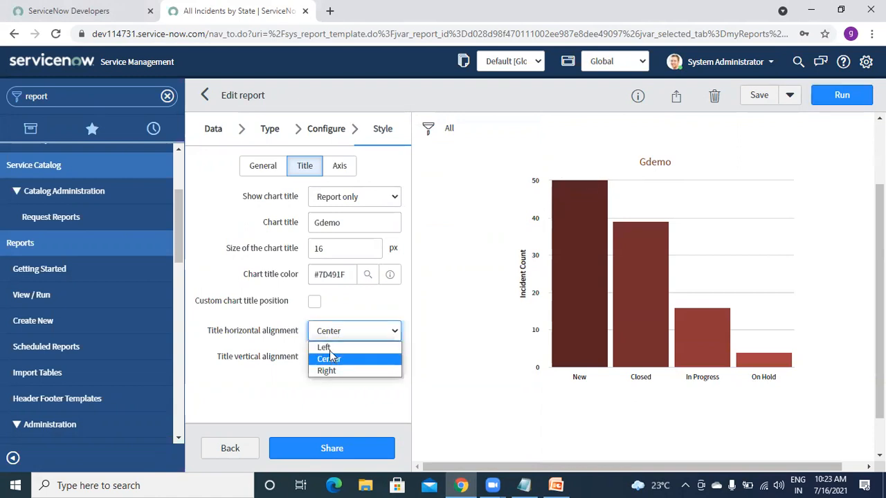
pyautogui.click(325, 346)
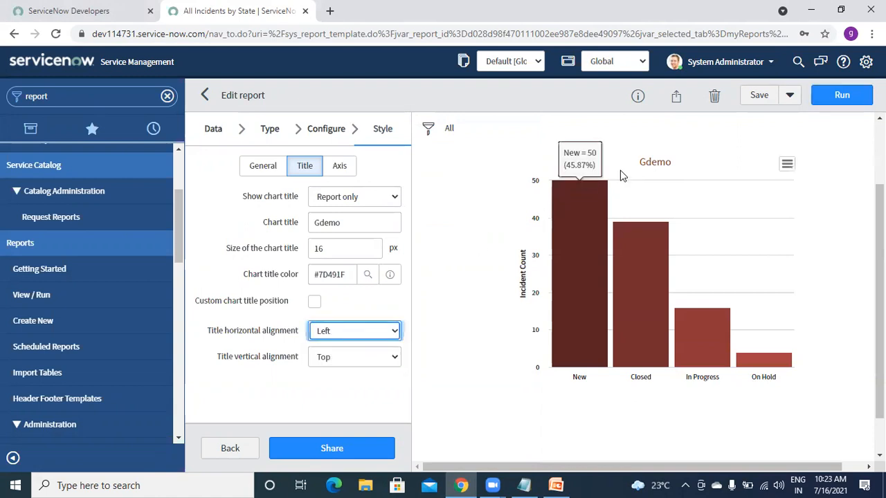
pyautogui.click(840, 100)
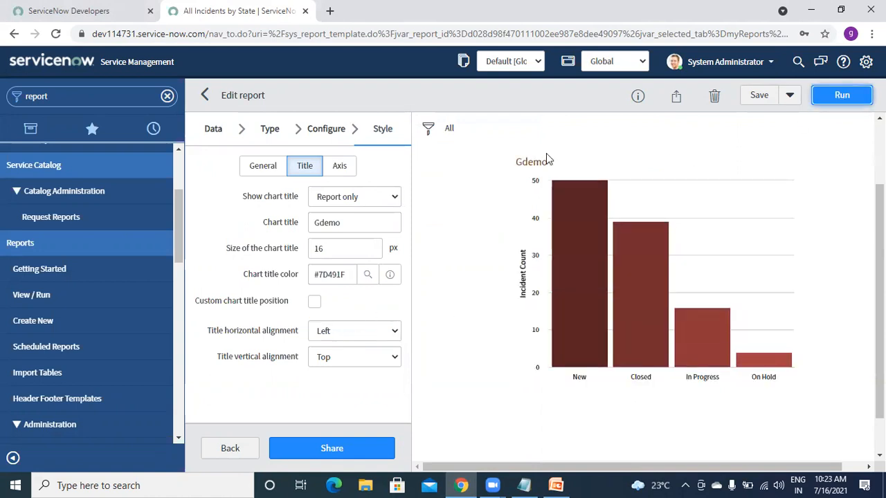
# - Right-align the chart title, preview it, then reload the report editor
pyautogui.click(348, 338)
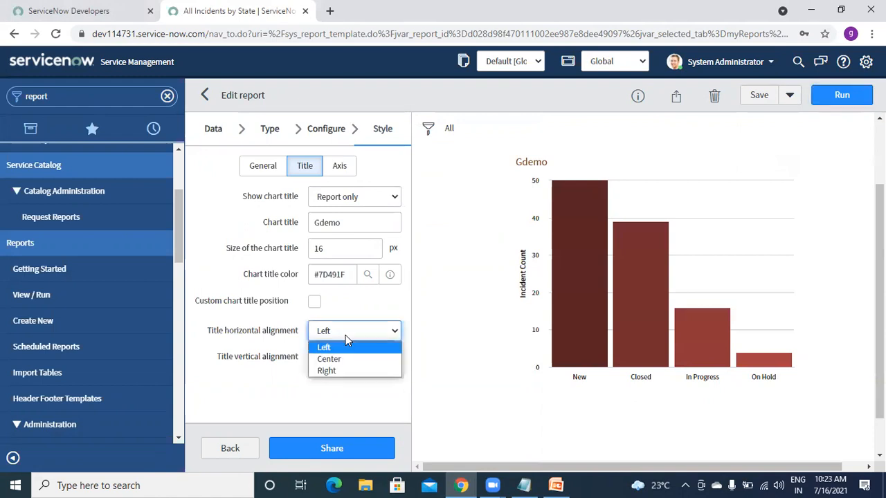
pyautogui.click(346, 372)
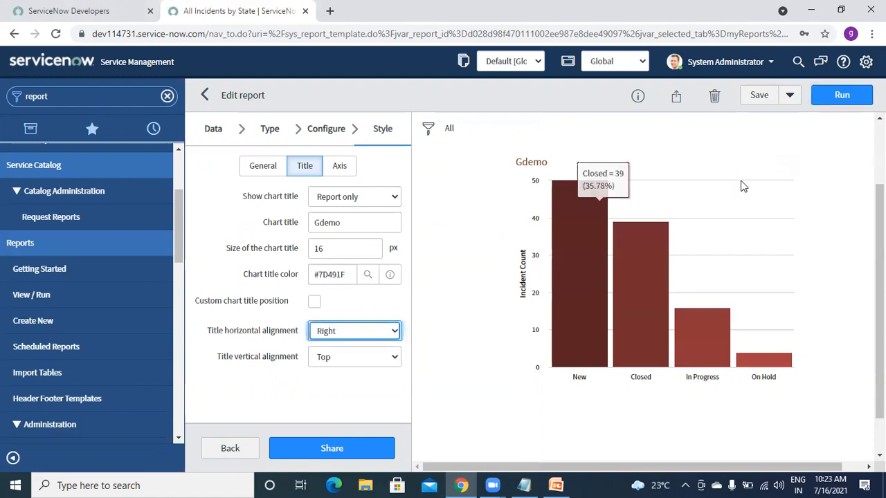
pyautogui.click(828, 103)
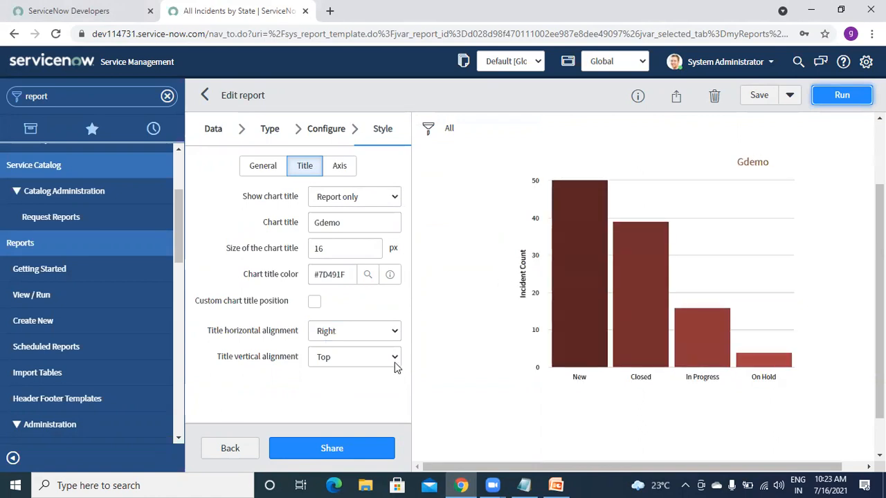
pyautogui.click(49, 42)
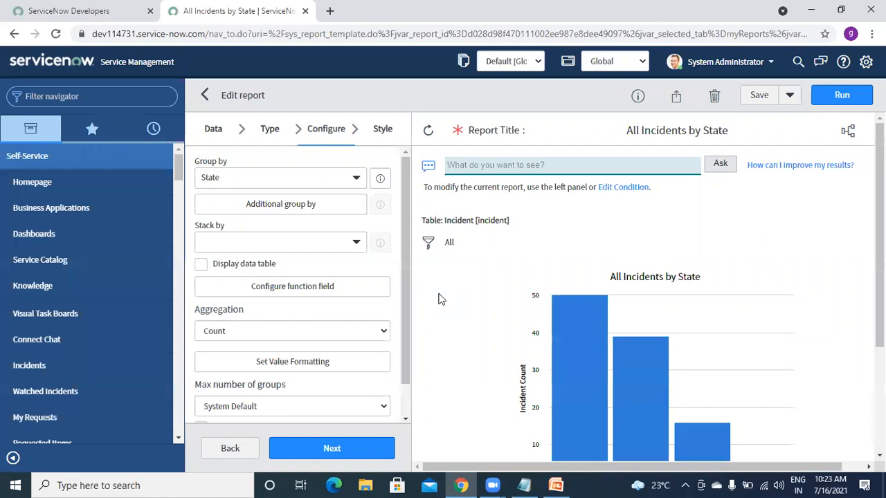
# - Review the reloaded report's General style settings, then filter the navigator by 'report'
pyautogui.click(381, 129)
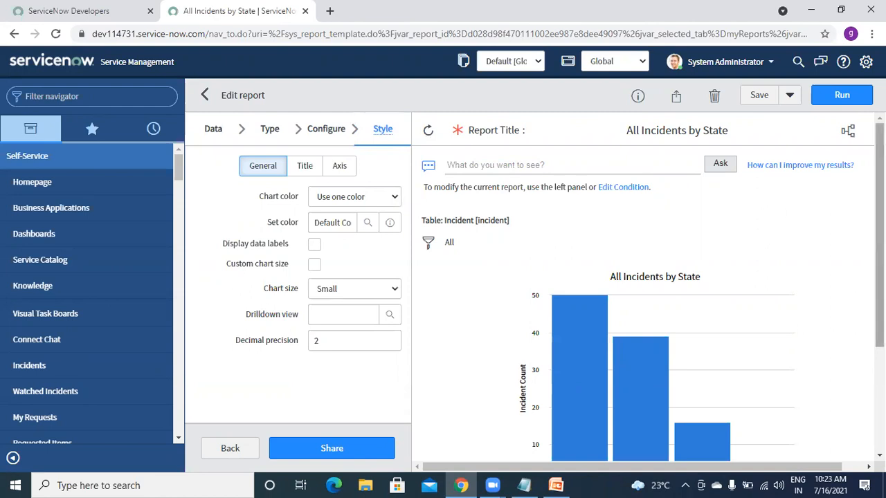
pyautogui.scroll(-2, 879, 235)
pyautogui.scroll(2, 879, 235)
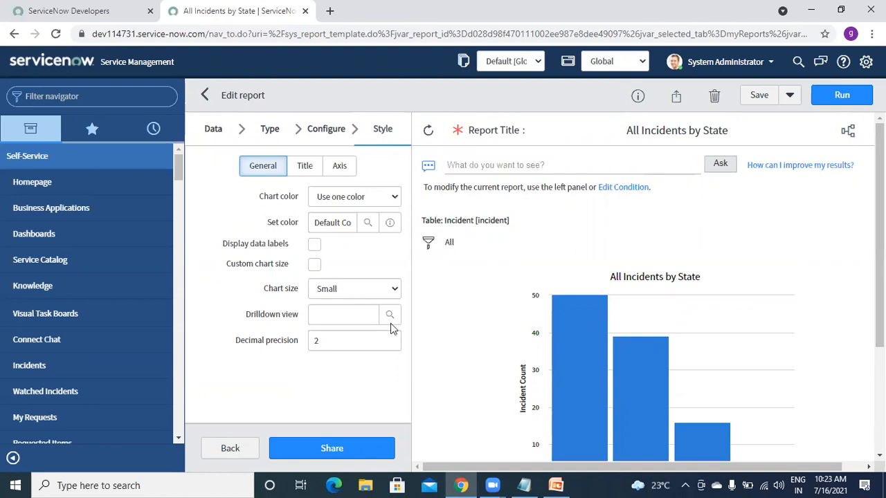
pyautogui.click(99, 96)
pyautogui.write('report')
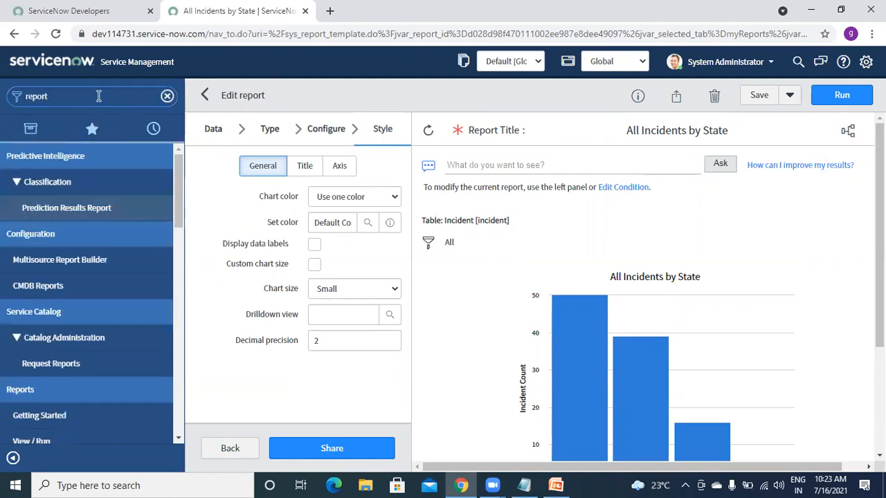
# - Filter the navigator for 'update se' and go to Local Update Sets
pyautogui.hotkey('ctrl', 'a')
pyautogui.press('BackSpace')
pyautogui.write('u')
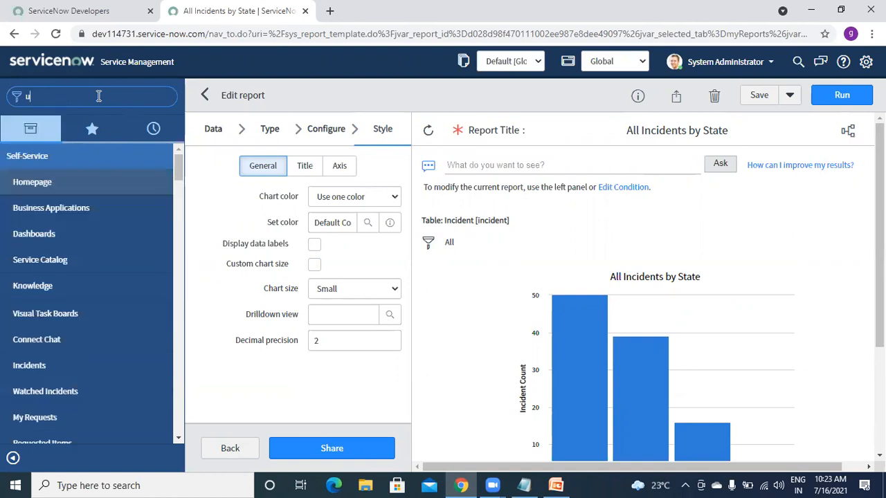
pyautogui.write('pdate se')
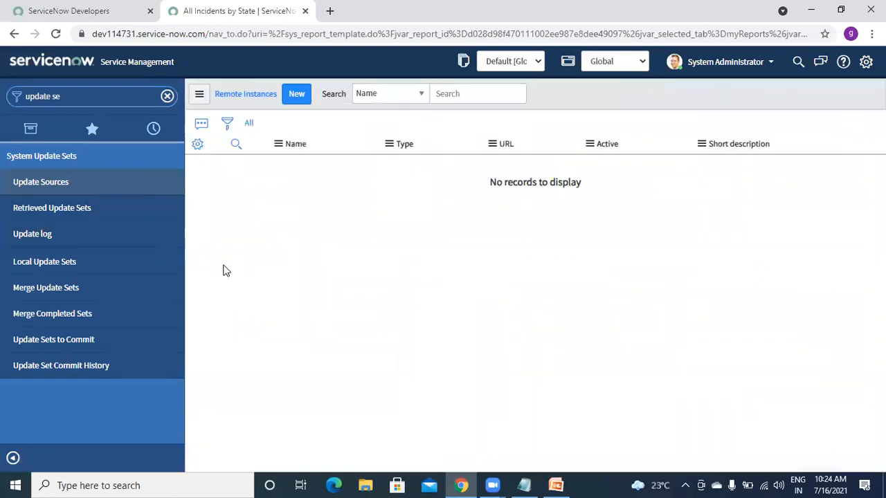
pyautogui.click(298, 102)
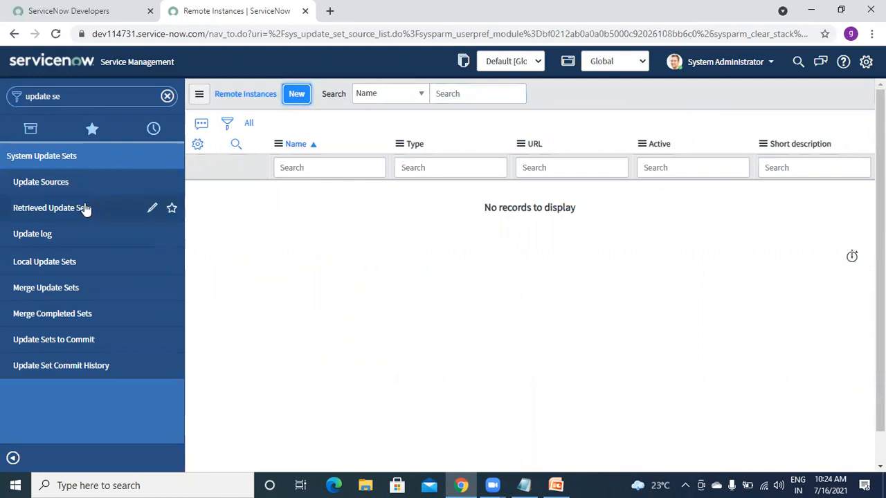
pyautogui.click(39, 266)
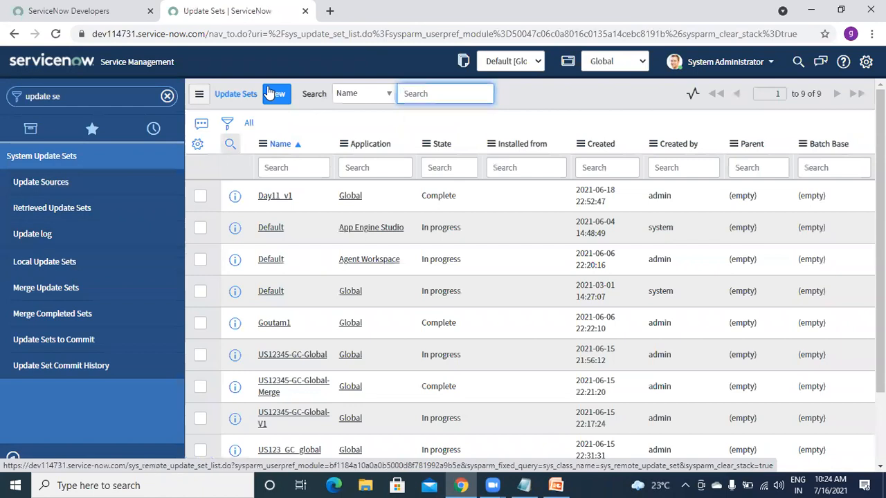
# - Create a new update set named for the author, submitting it and making it current
pyautogui.click(277, 95)
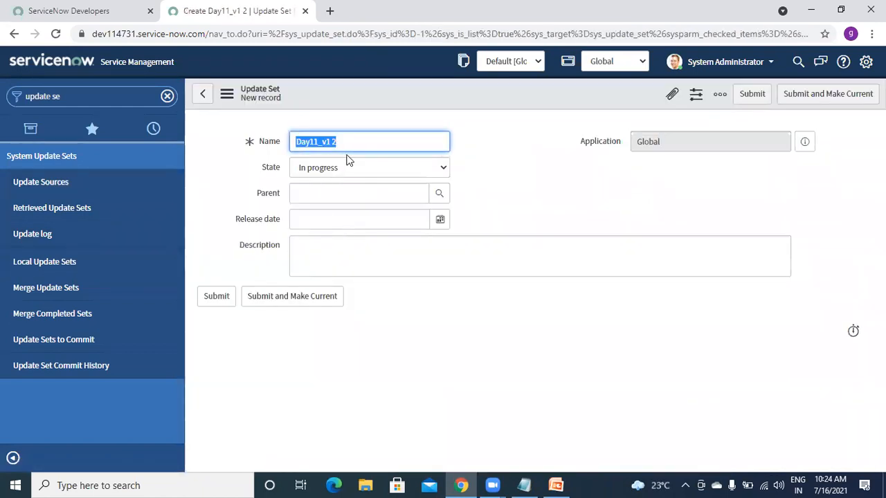
pyautogui.write('Goutam report')
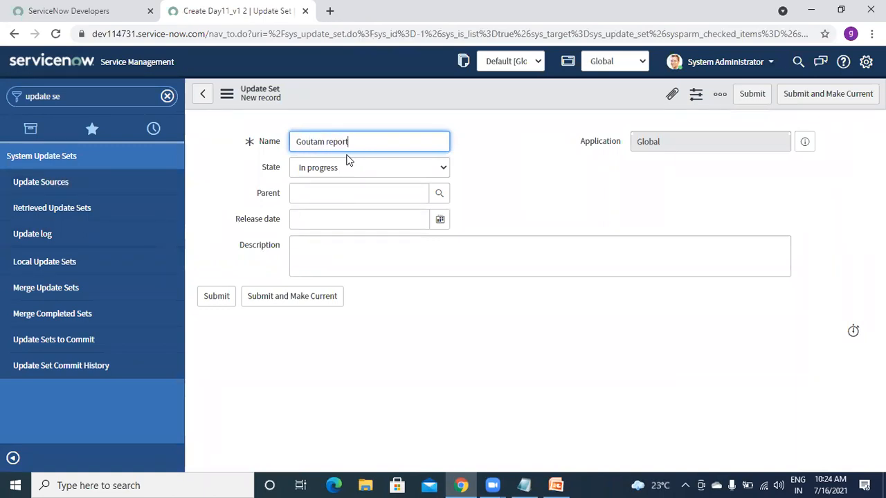
pyautogui.click(272, 301)
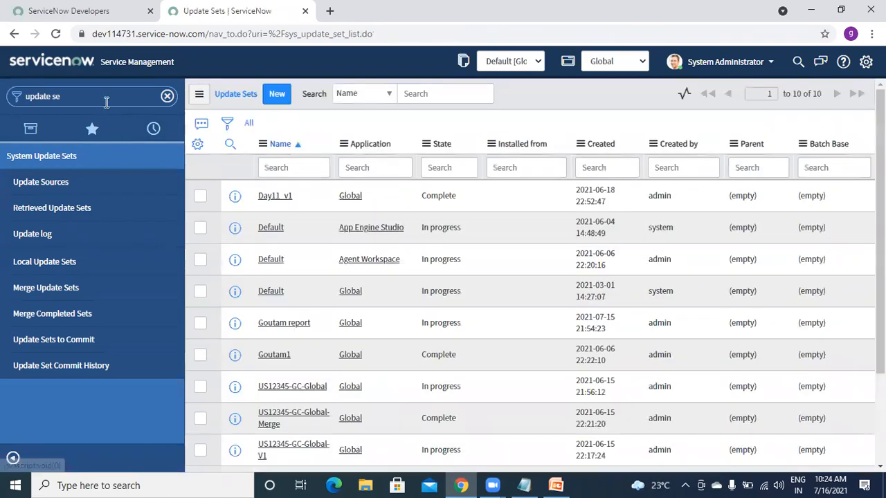
pyautogui.click(106, 101)
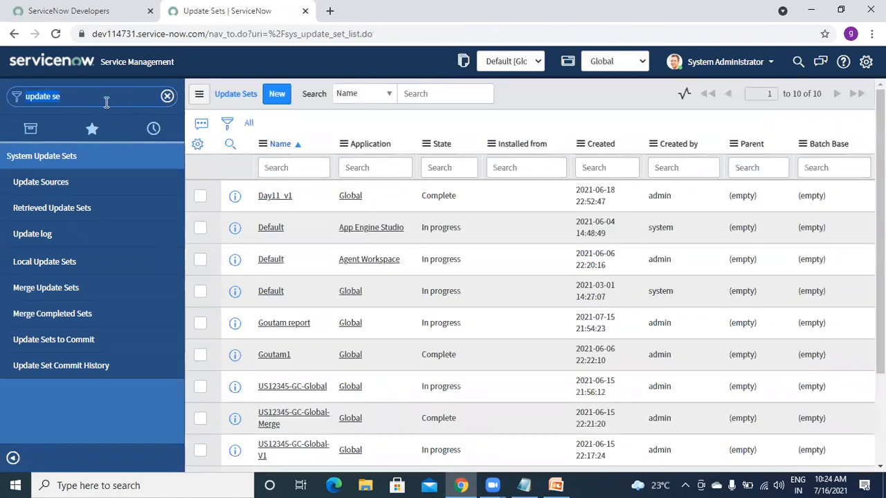
# - Filter update sets by the author's name wildcard and open the new set in a new tab
pyautogui.click(297, 171)
pyautogui.write('*')
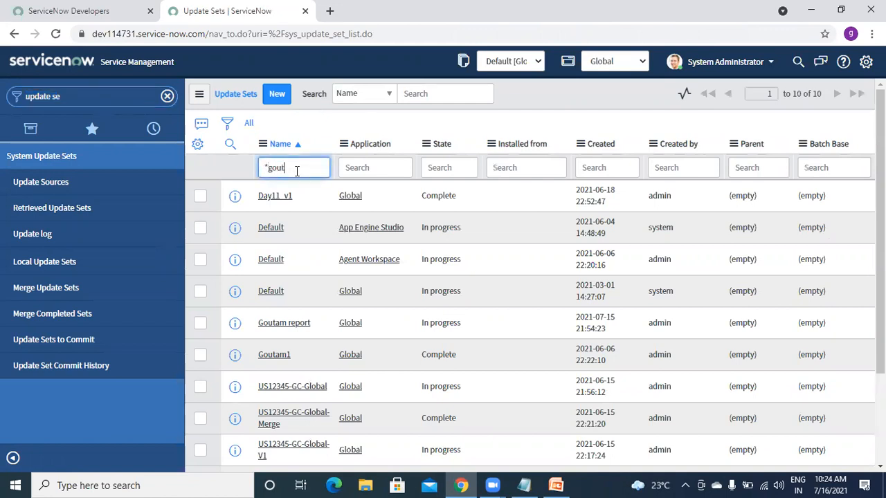
pyautogui.write('goutam')
pyautogui.press('Return')
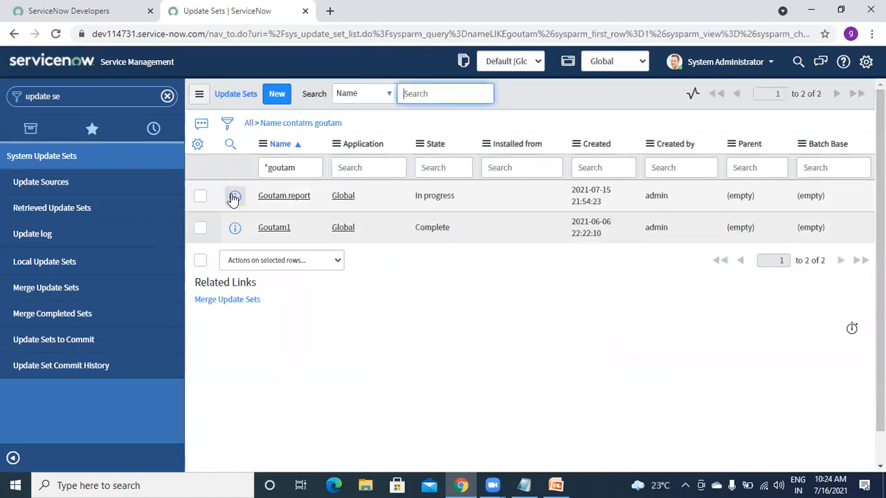
pyautogui.rightClick(232, 198)
pyautogui.click(253, 205)
# - Filter the navigator by 'report' and start creating a new report
pyautogui.click(89, 87)
pyautogui.write('report')
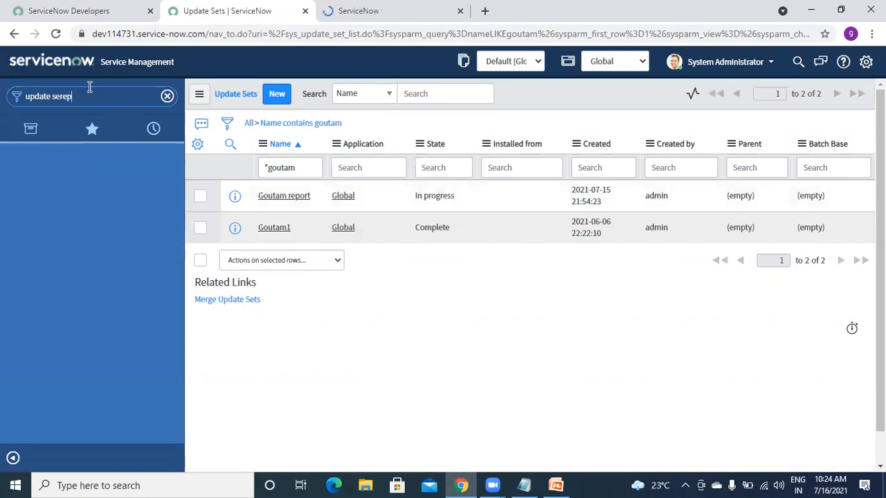
pyautogui.press('BackSpace')
pyautogui.press('BackSpace')
pyautogui.press('BackSpace')
pyautogui.press('BackSpace')
pyautogui.press('BackSpace')
pyautogui.press('BackSpace')
pyautogui.press('BackSpace')
pyautogui.press('BackSpace')
pyautogui.press('BackSpace')
pyautogui.press('BackSpace')
pyautogui.press('BackSpace')
pyautogui.press('BackSpace')
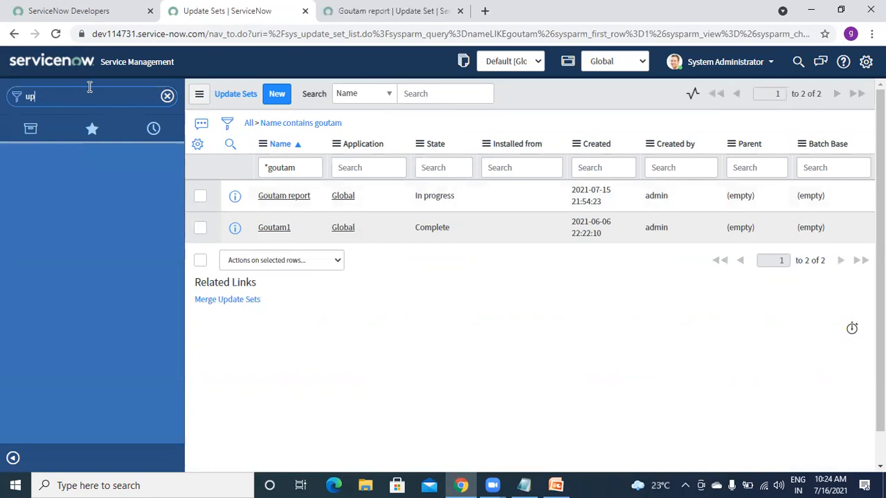
pyautogui.write('report')
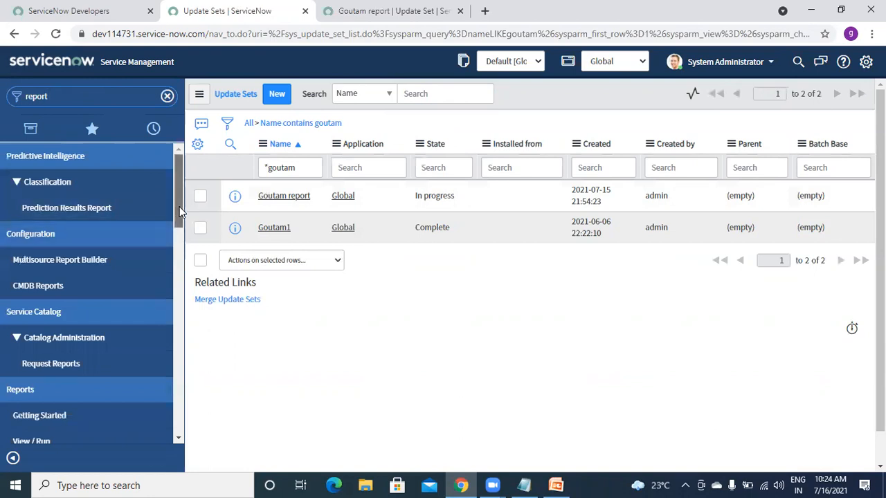
pyautogui.moveTo(180, 207); pyautogui.dragTo(180, 246)
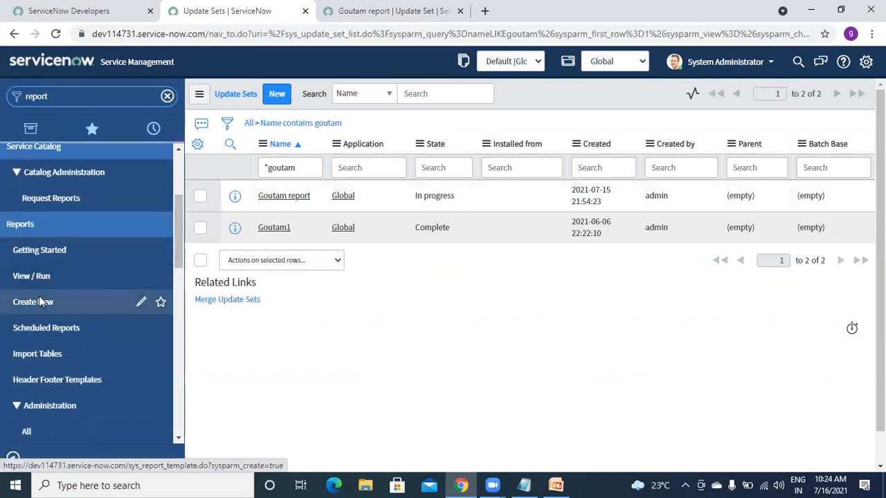
pyautogui.click(39, 300)
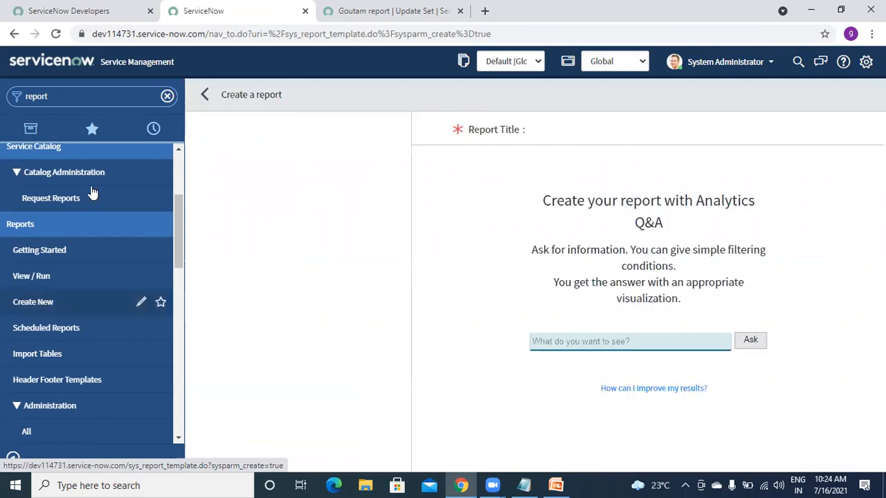
# - Name the report 'Incident by State' with source type Table and the Incident [incident] table
pyautogui.click(229, 187)
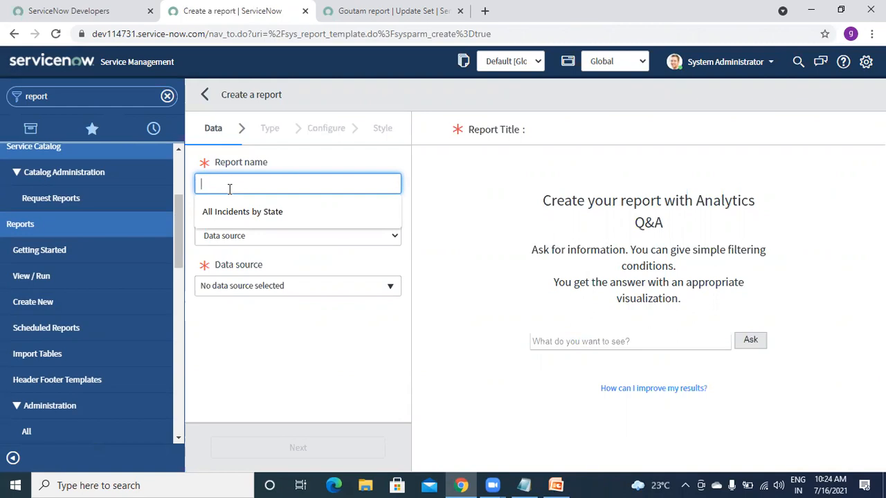
pyautogui.click(240, 216)
pyautogui.write('Inc')
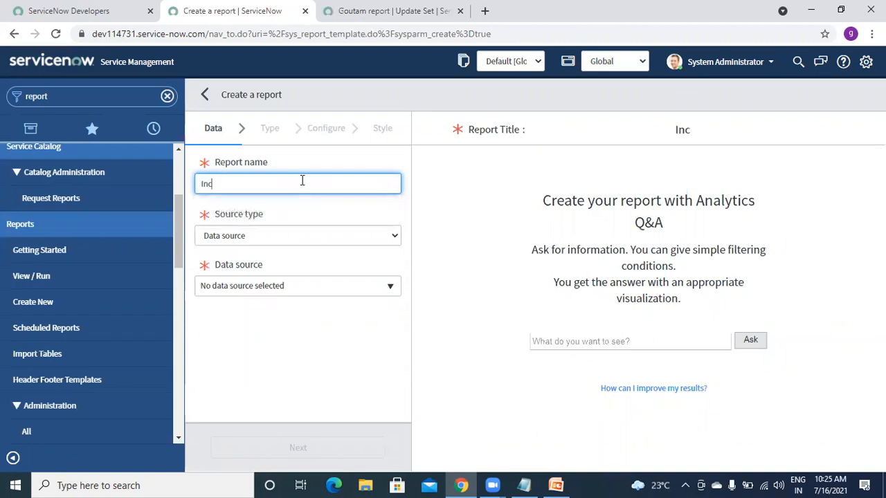
pyautogui.write('ident by State')
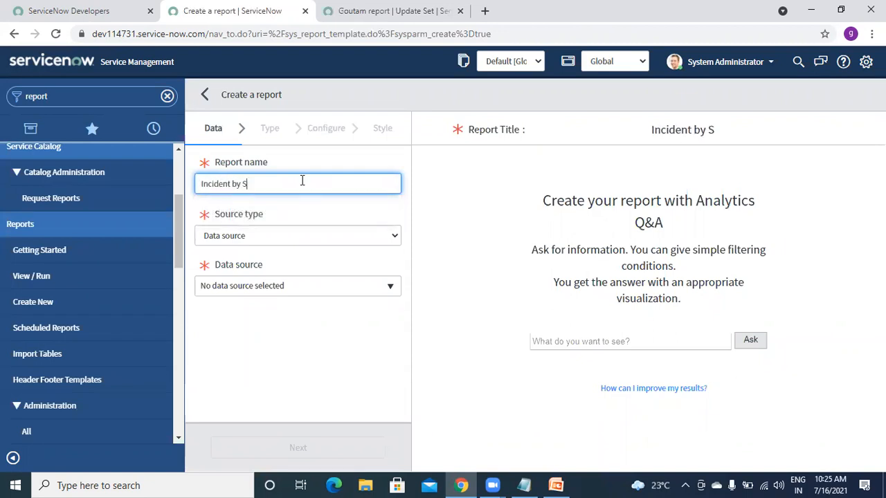
pyautogui.click(291, 238)
pyautogui.click(258, 264)
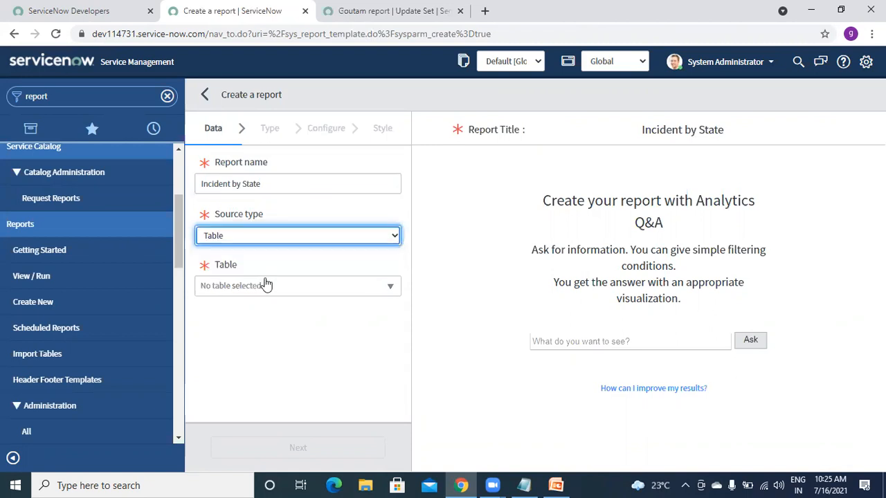
pyautogui.click(266, 285)
pyautogui.write('incident')
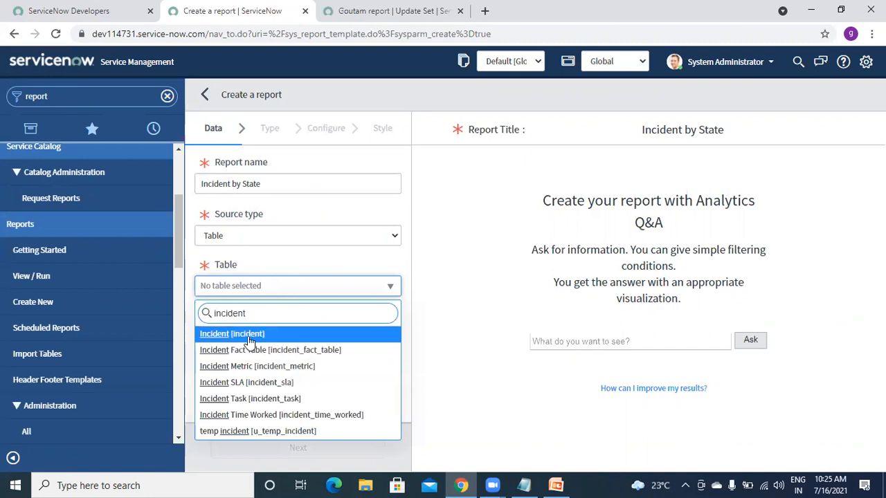
pyautogui.click(248, 337)
# - Run the report as a bar chart, showing true 70 and false 39
pyautogui.click(270, 131)
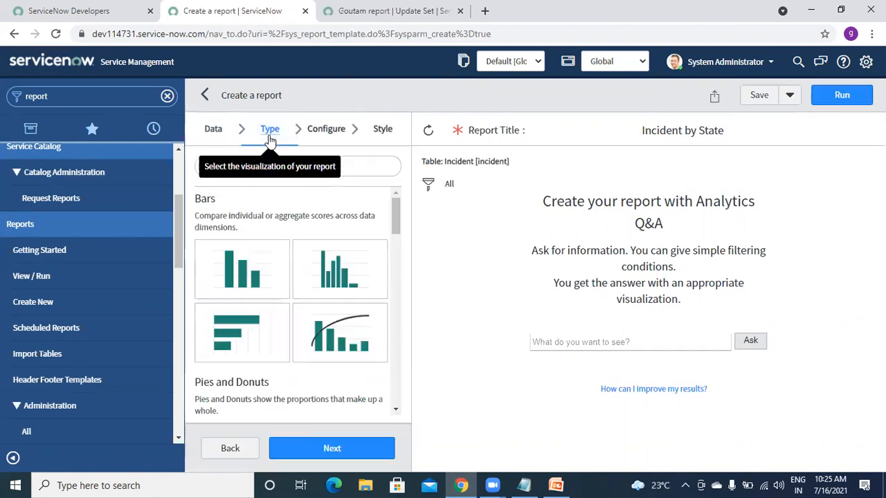
pyautogui.click(851, 99)
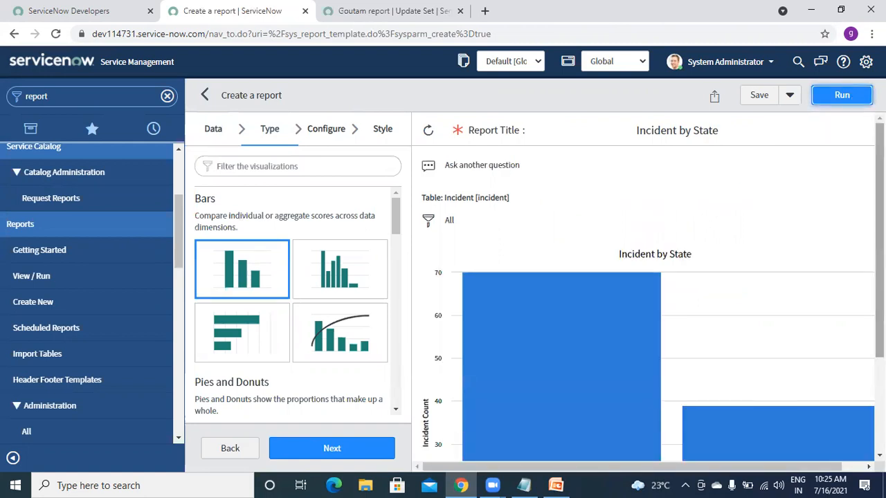
pyautogui.scroll(-2, 671, 400)
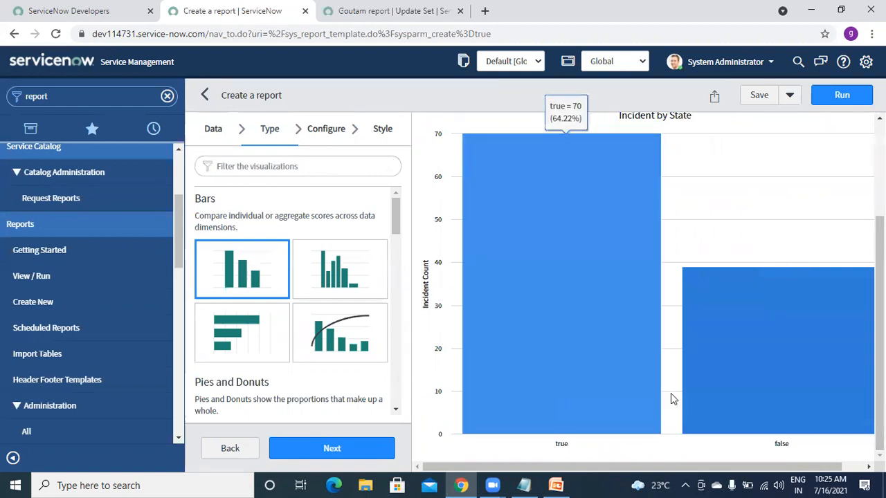
pyautogui.moveTo(829, 335)
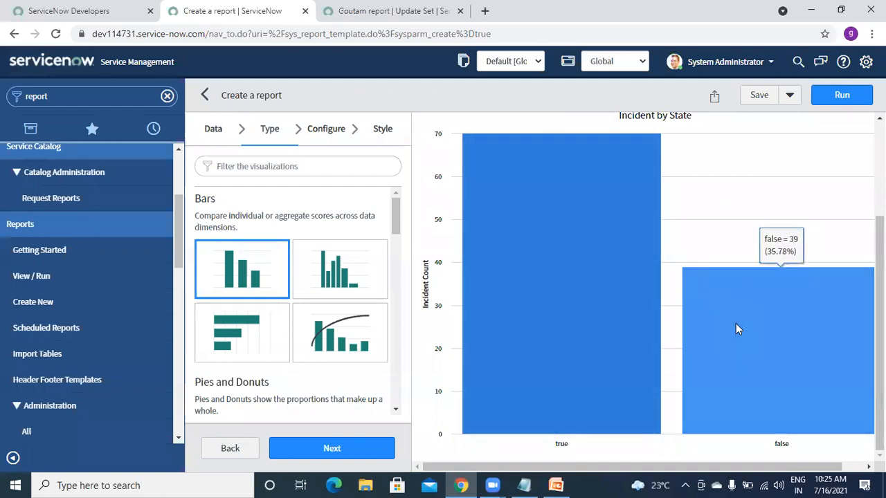
# - Preview the report as a Histogram and a Donut, then return to Bar and continue to Configure
pyautogui.click(325, 270)
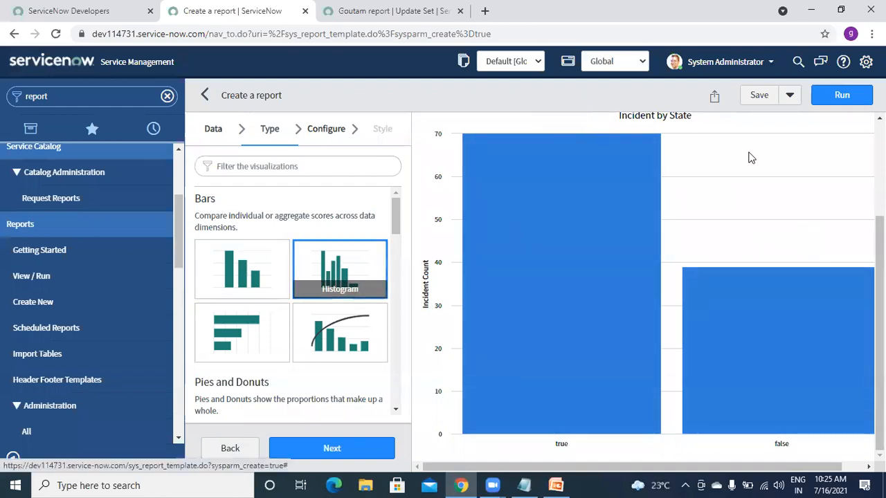
pyautogui.click(832, 96)
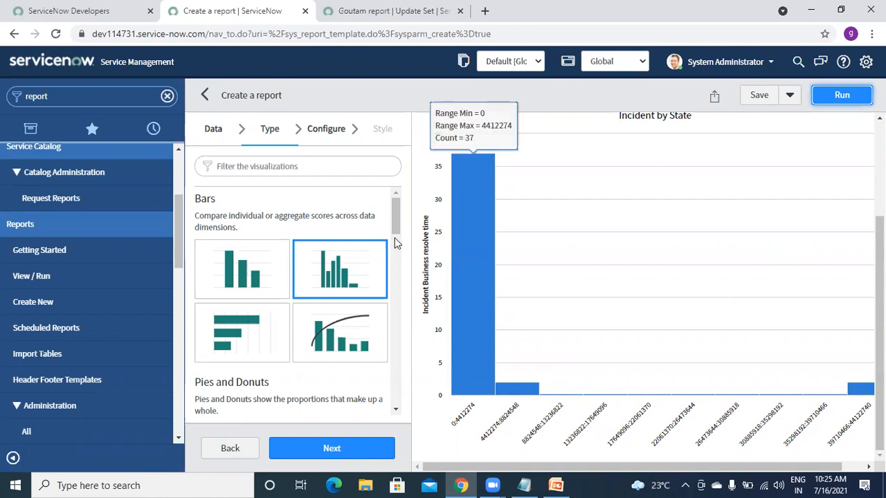
pyautogui.scroll(-3, 395, 242)
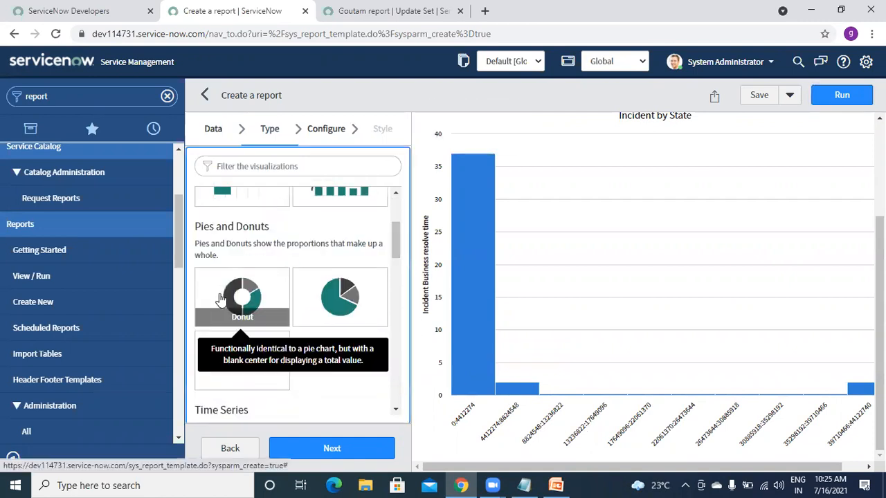
pyautogui.click(238, 297)
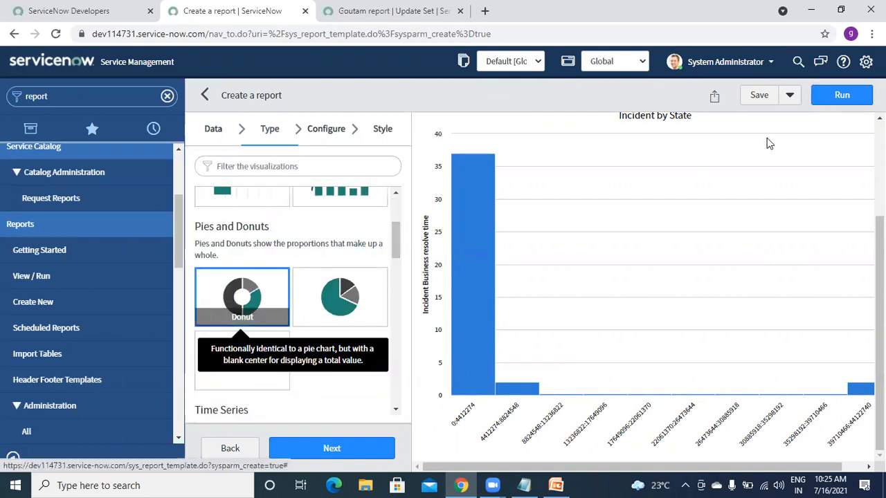
pyautogui.click(838, 96)
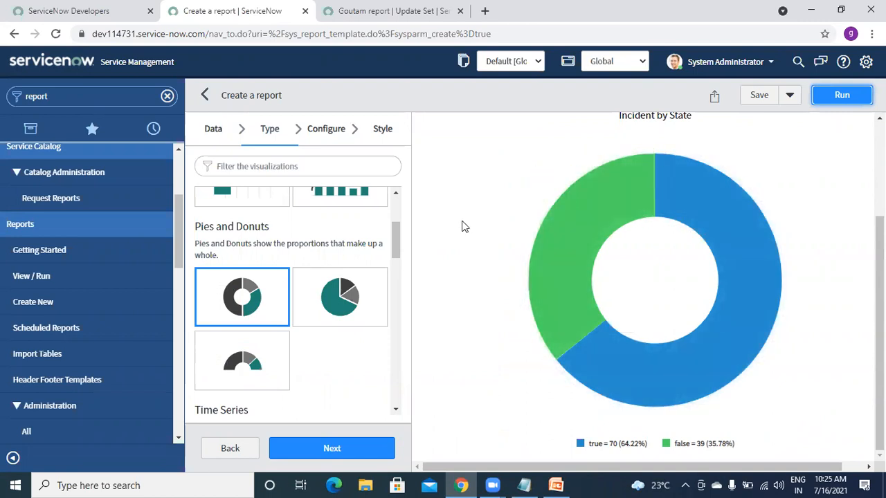
pyautogui.moveTo(396, 243); pyautogui.dragTo(399, 219)
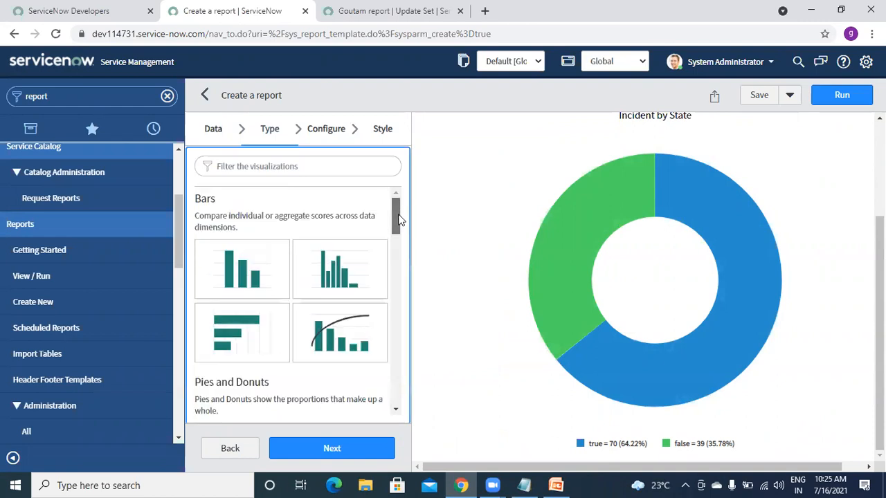
pyautogui.click(239, 281)
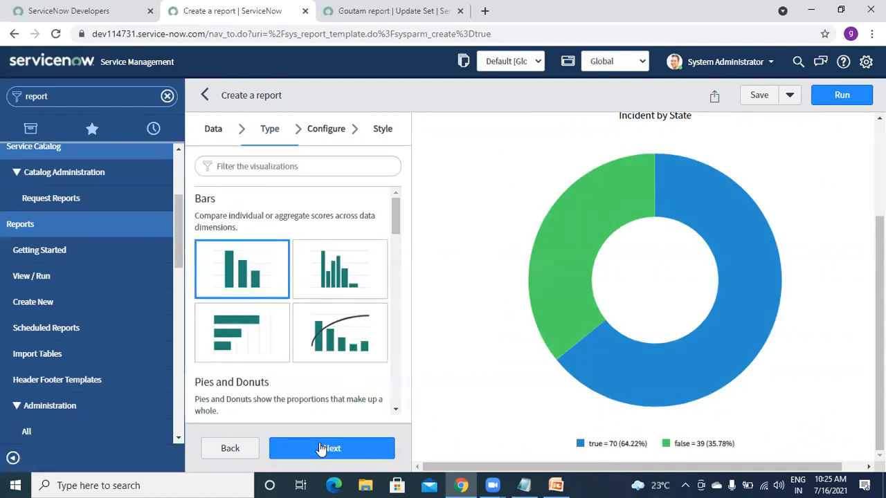
pyautogui.click(322, 449)
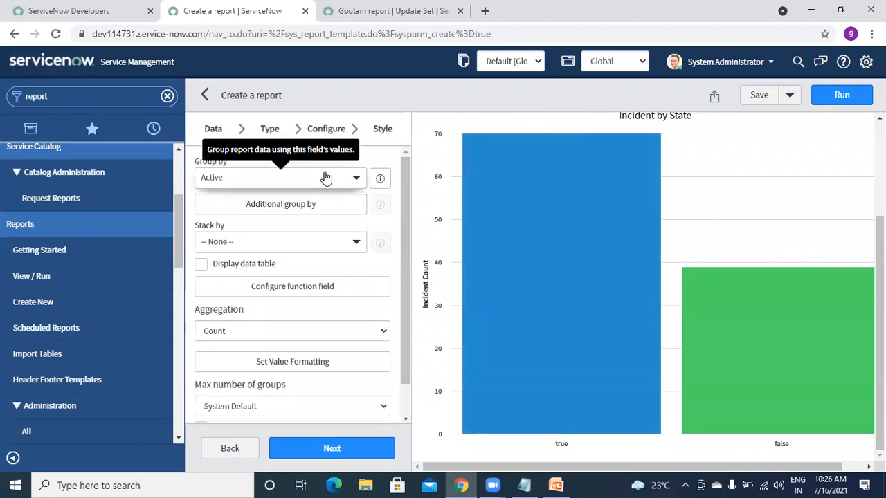
# - Set the report's Group by field to State
pyautogui.click(251, 181)
pyautogui.click(340, 185)
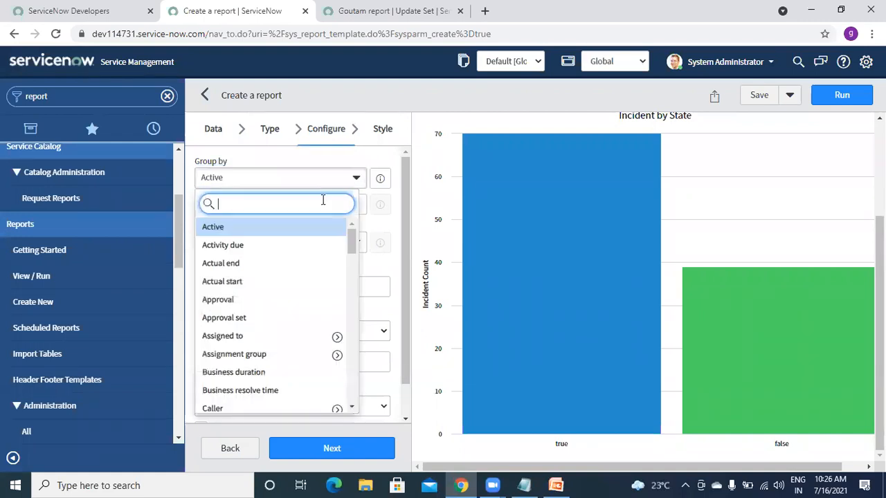
pyautogui.write('stat')
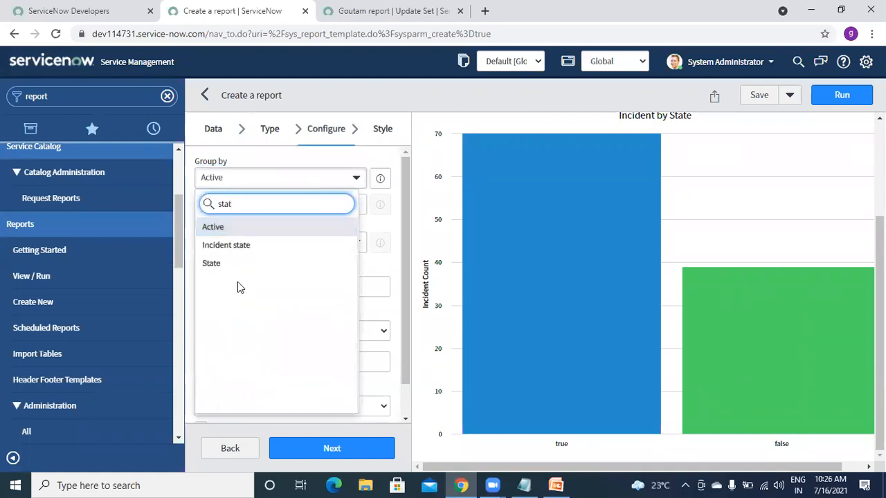
pyautogui.click(224, 265)
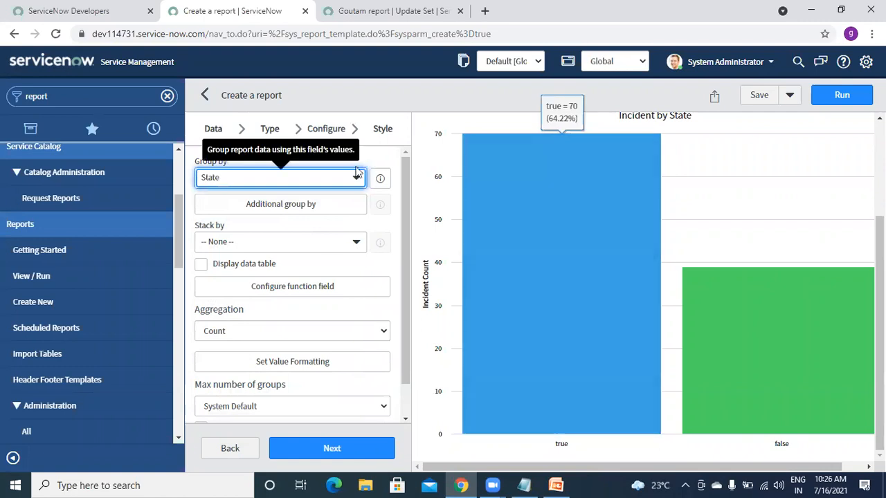
# - Add Active and Assigned to as additional group-by choices and rerun the report
pyautogui.click(291, 204)
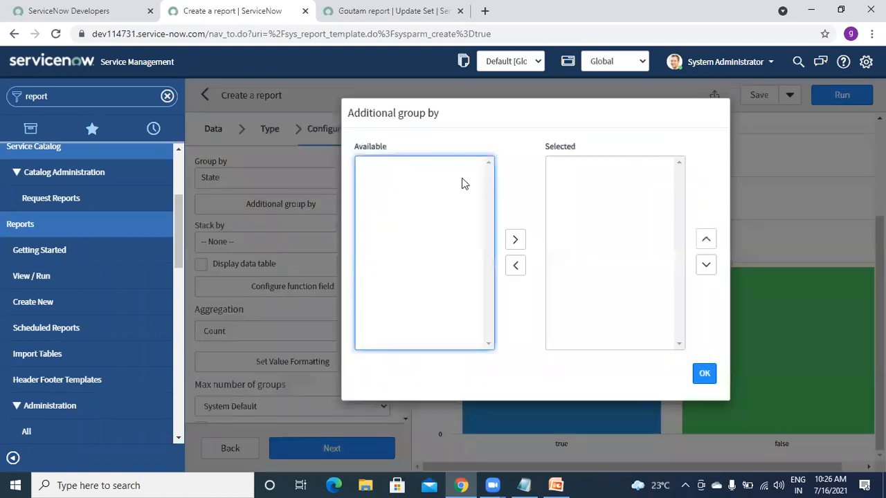
pyautogui.click(388, 168)
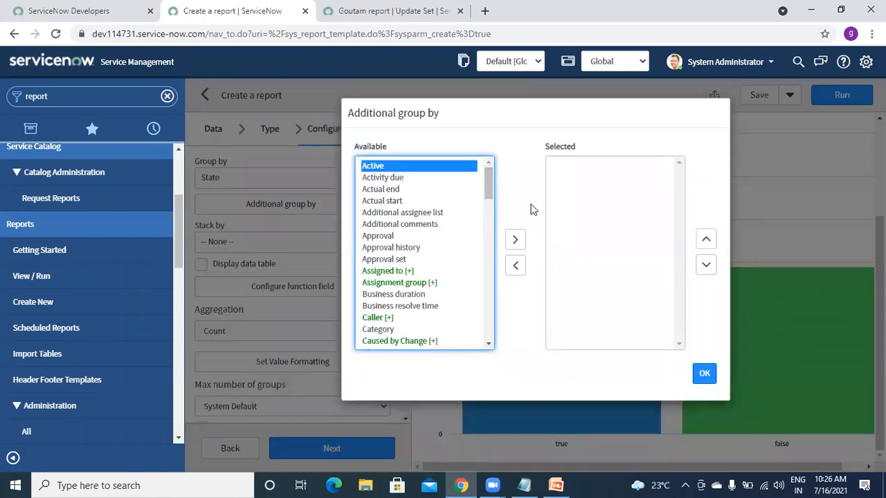
pyautogui.click(515, 242)
pyautogui.moveTo(486, 180); pyautogui.dragTo(487, 183)
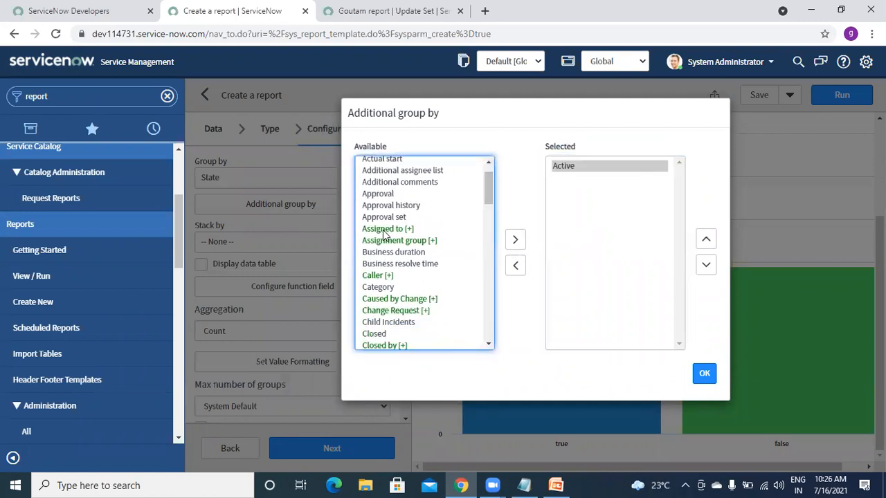
pyautogui.click(467, 230)
pyautogui.click(515, 252)
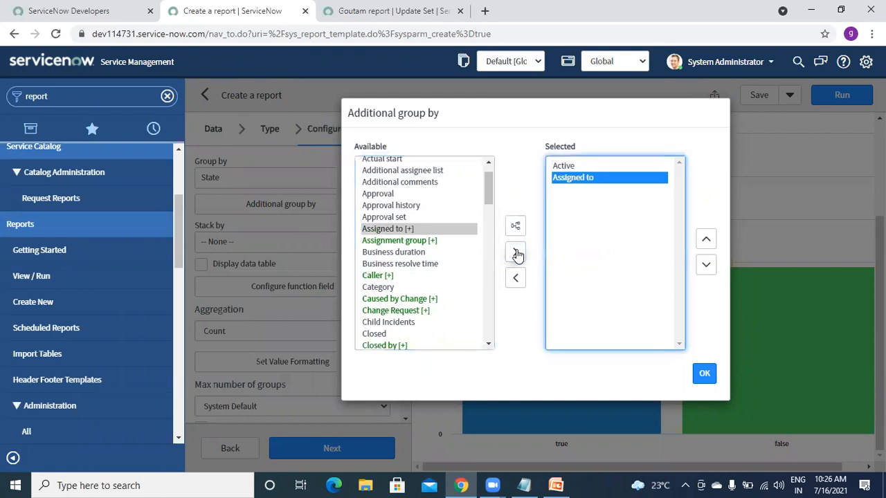
pyautogui.click(705, 374)
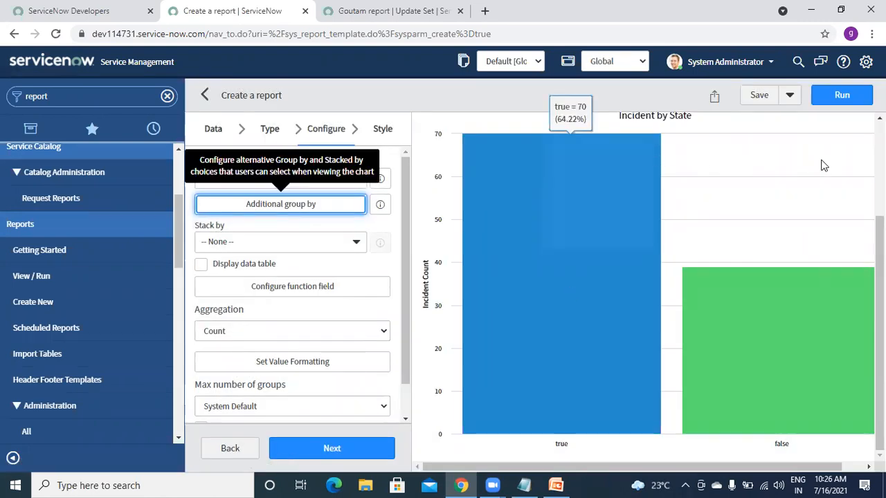
pyautogui.click(827, 102)
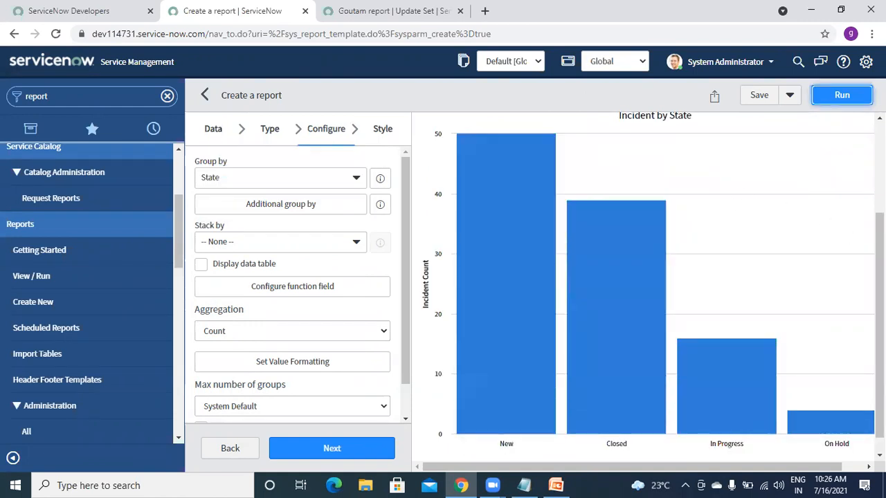
# - Regroup the chart by Active, then switch its grouping back to State
pyautogui.scroll(-1, 660, 438)
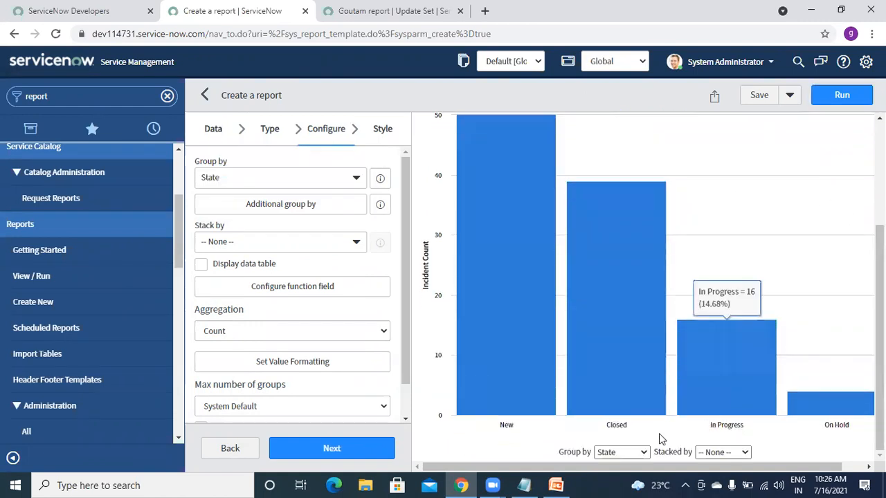
pyautogui.click(634, 454)
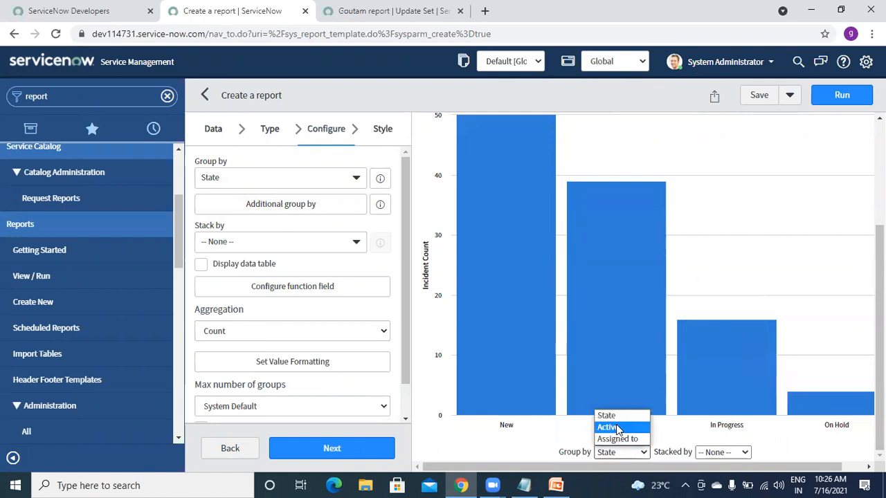
pyautogui.click(618, 428)
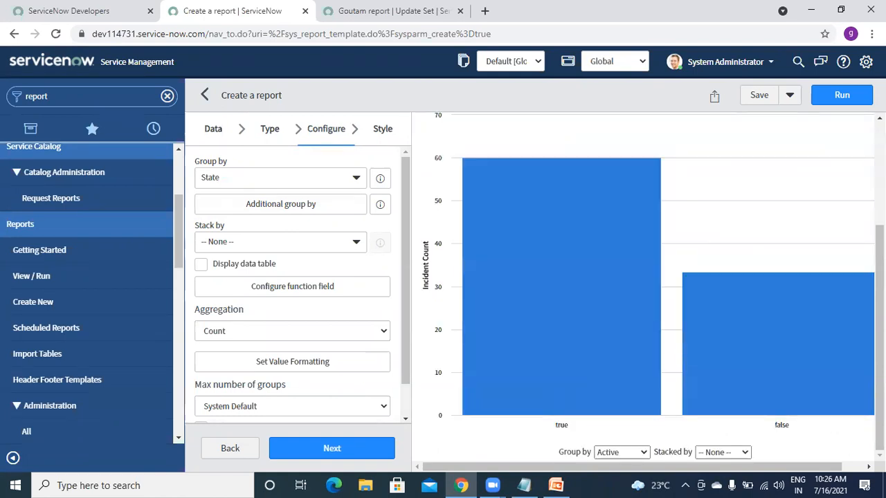
pyautogui.click(621, 454)
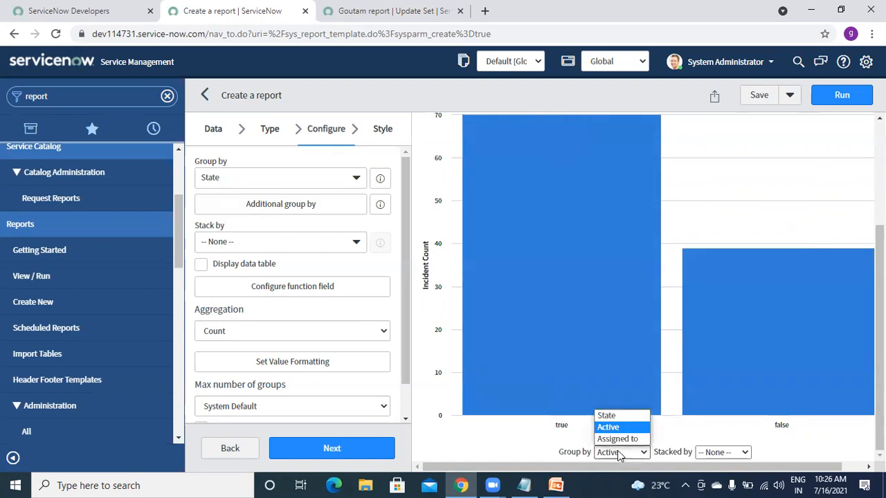
pyautogui.click(609, 419)
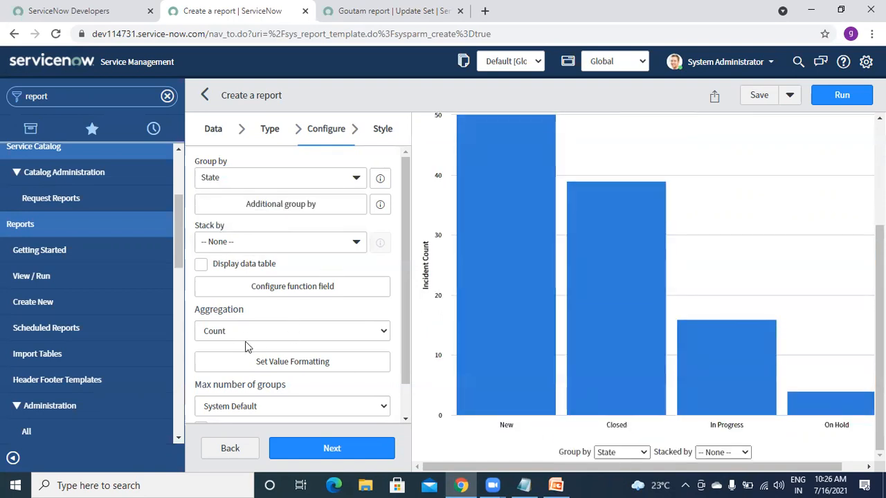
# - Move between the Style, Type and Configure steps of the report editor
pyautogui.click(387, 131)
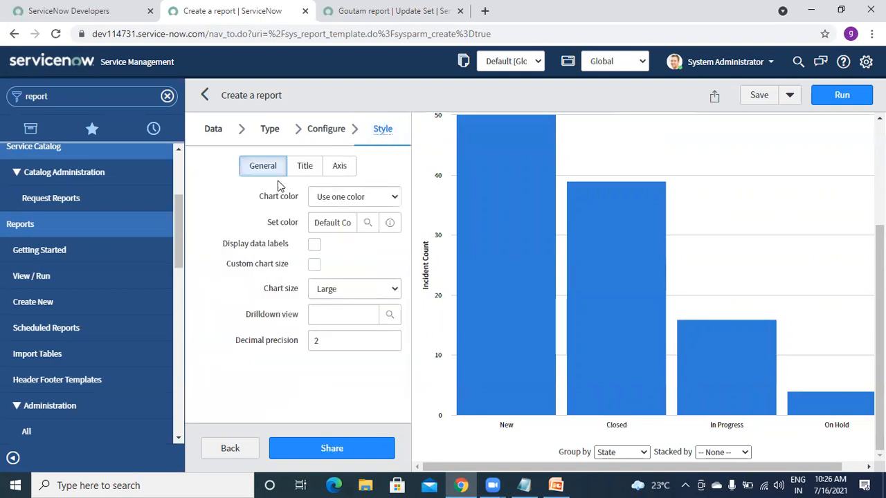
pyautogui.click(270, 131)
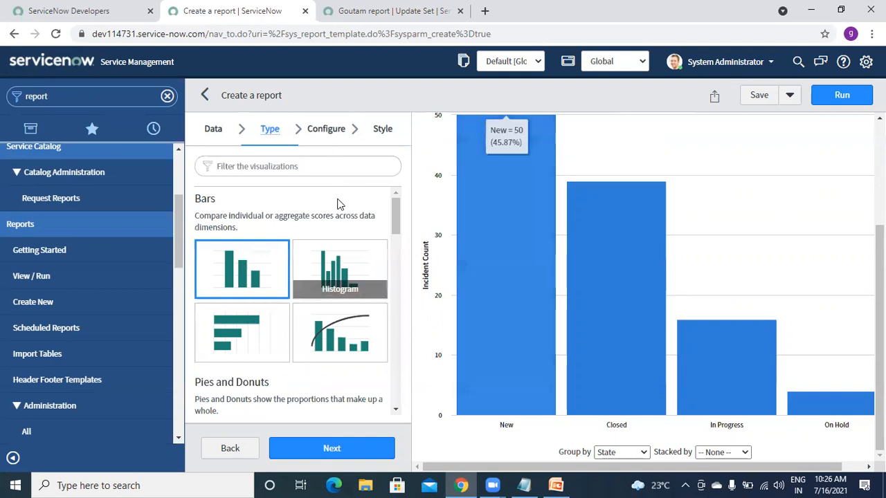
pyautogui.click(330, 137)
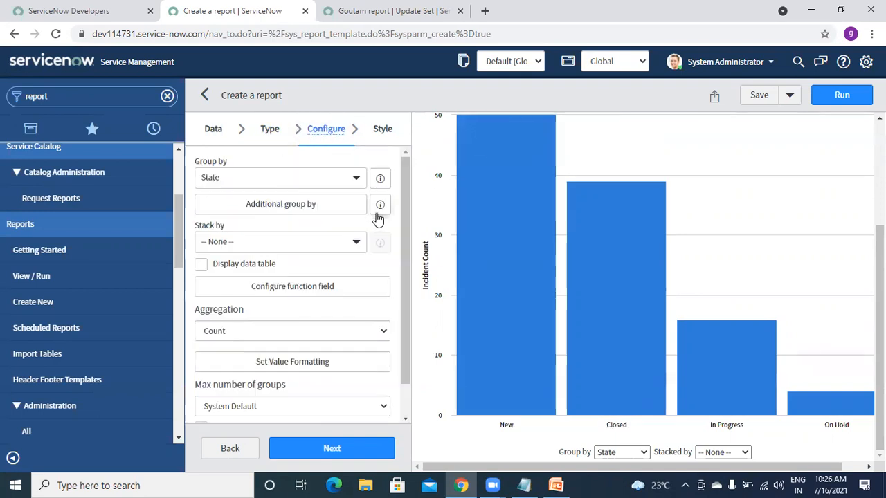
pyautogui.scroll(-2, 401, 305)
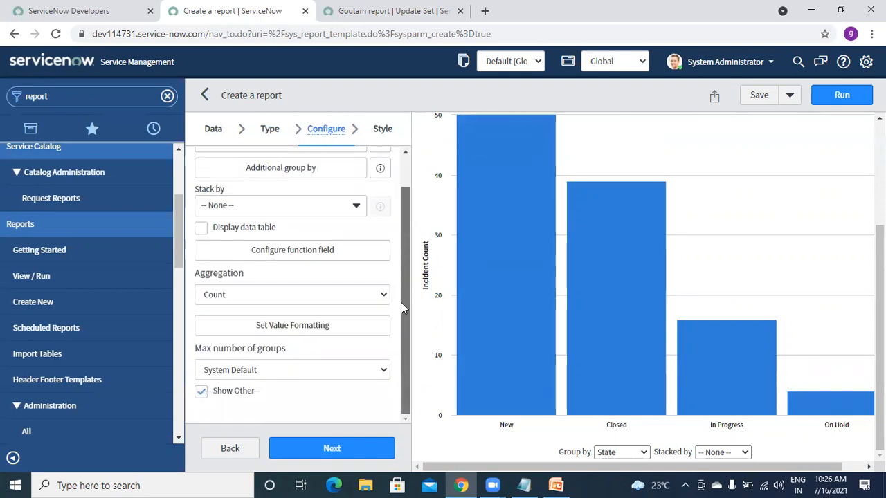
# - In Style settings, change the chart size from Large to Medium and rerun the preview
pyautogui.click(380, 131)
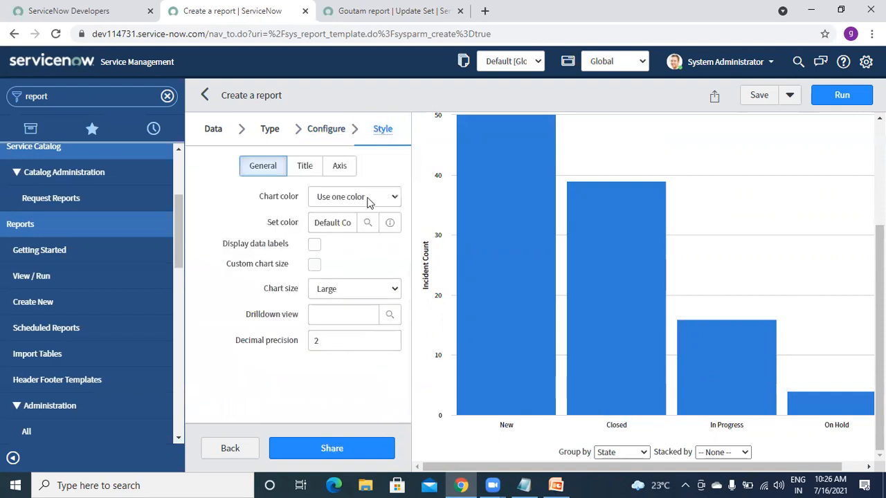
pyautogui.click(315, 265)
pyautogui.click(315, 265)
pyautogui.click(339, 297)
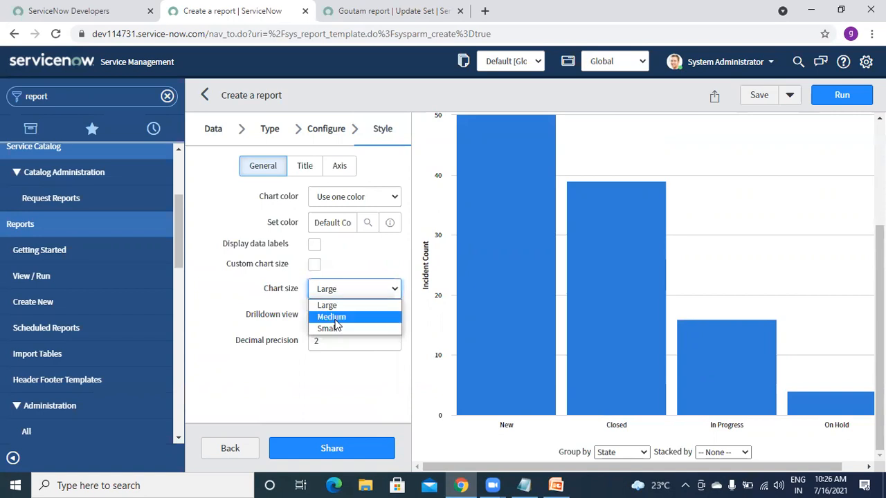
pyautogui.click(335, 315)
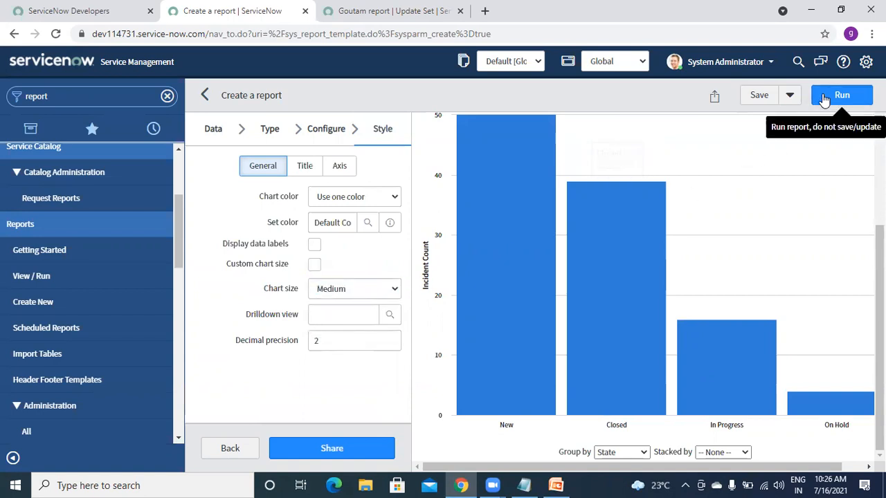
pyautogui.click(823, 99)
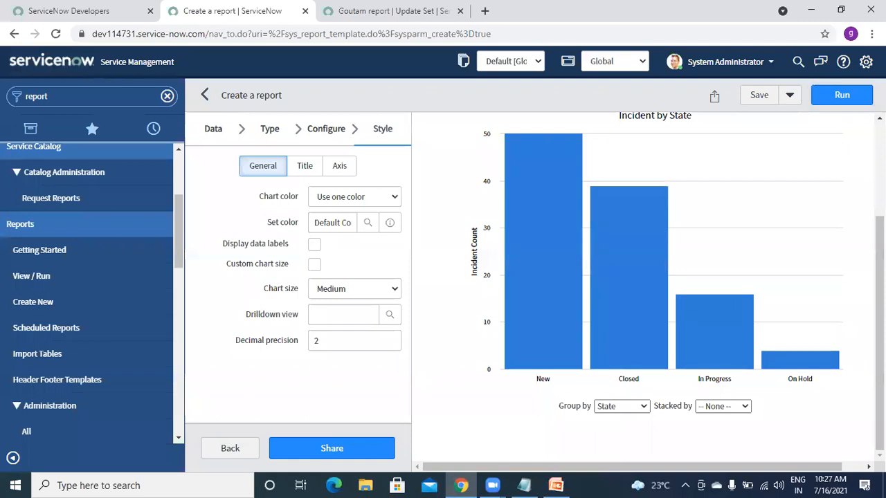
pyautogui.scroll(1, 724, 360)
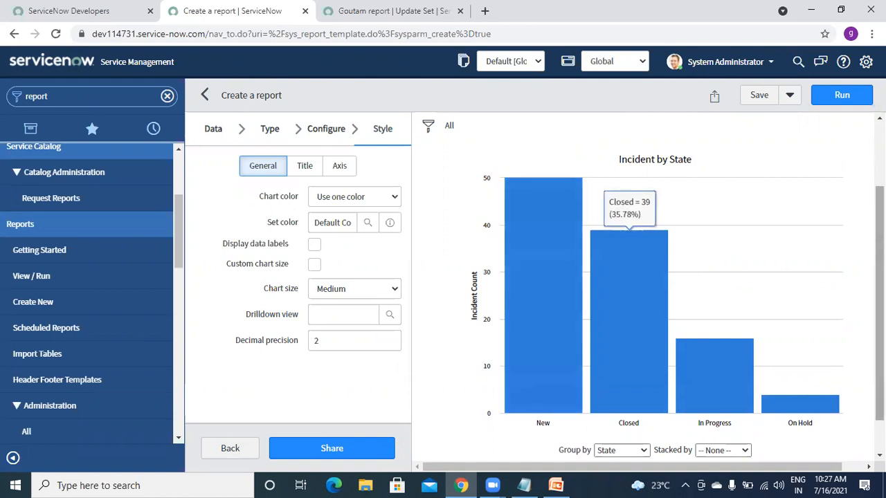
pyautogui.scroll(1, 879, 304)
pyautogui.scroll(3, 740, 230)
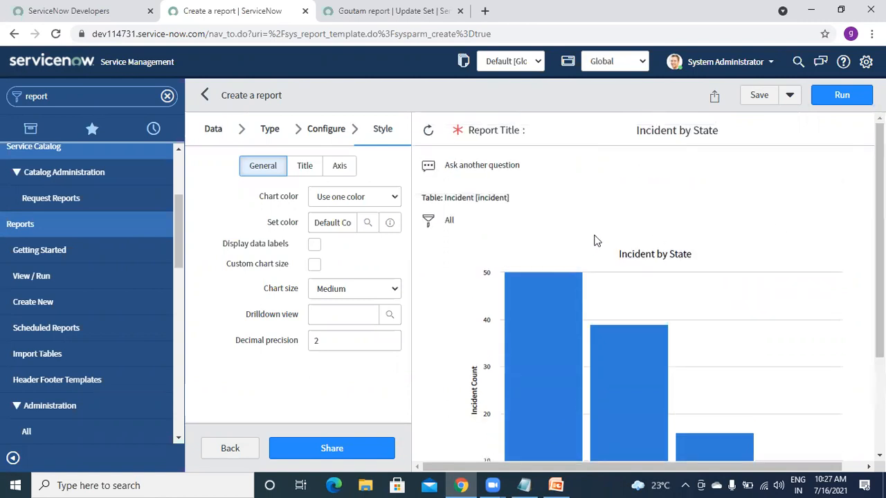
# - Add a filter condition on the Created field
pyautogui.click(428, 220)
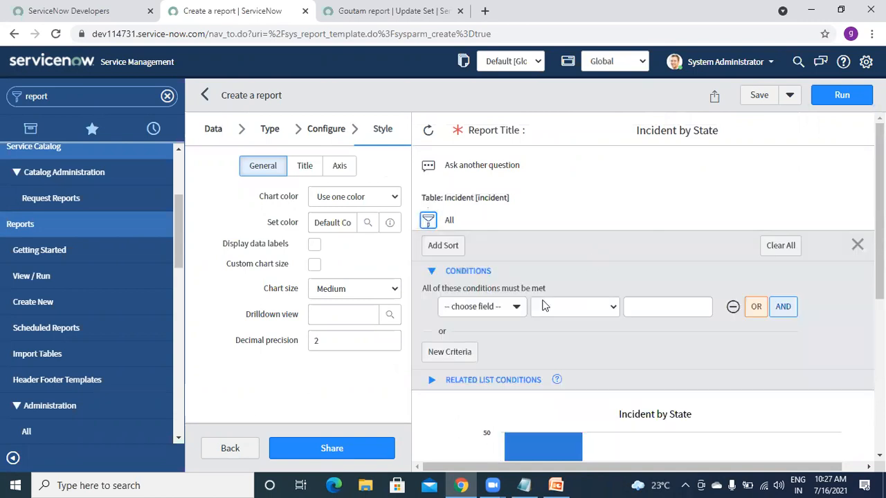
pyautogui.click(498, 311)
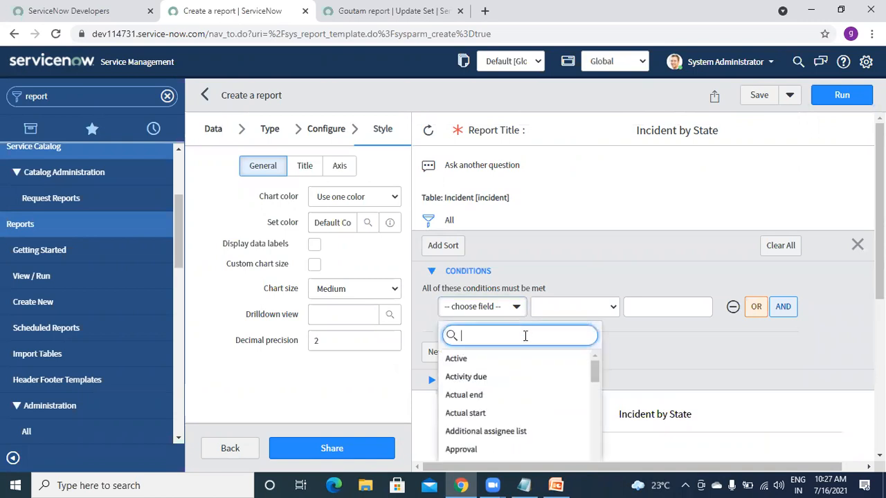
pyautogui.write('cre')
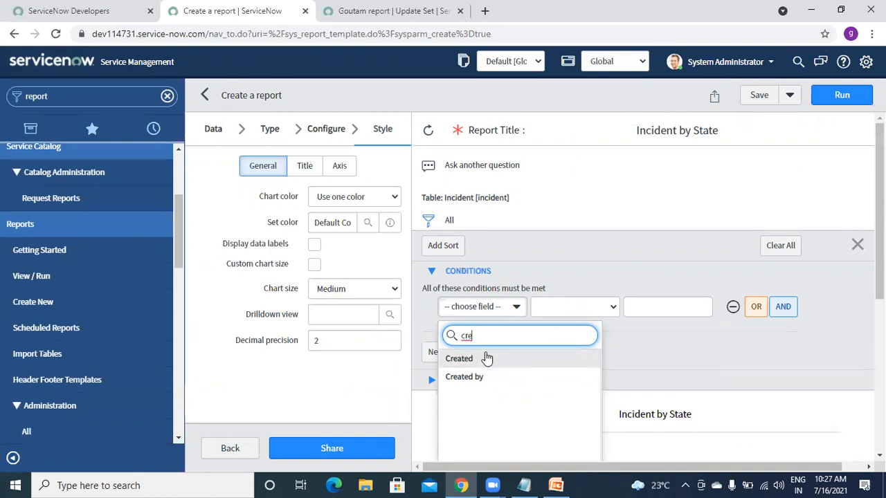
pyautogui.click(459, 359)
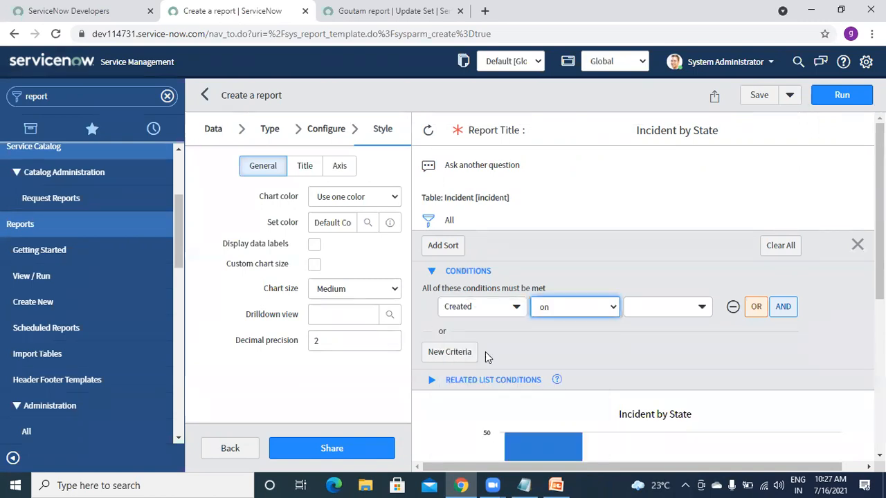
# - Set the Created condition to on Last 30 days and rerun the report
pyautogui.click(570, 308)
pyautogui.click(669, 316)
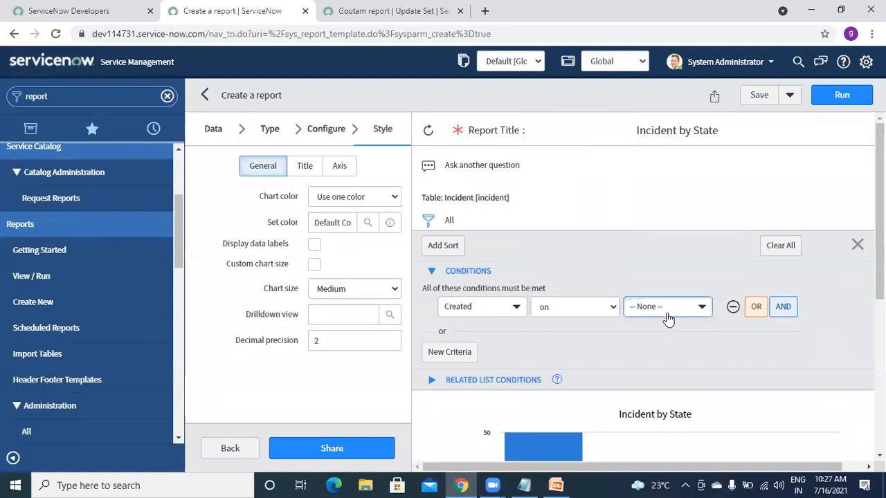
pyautogui.click(669, 316)
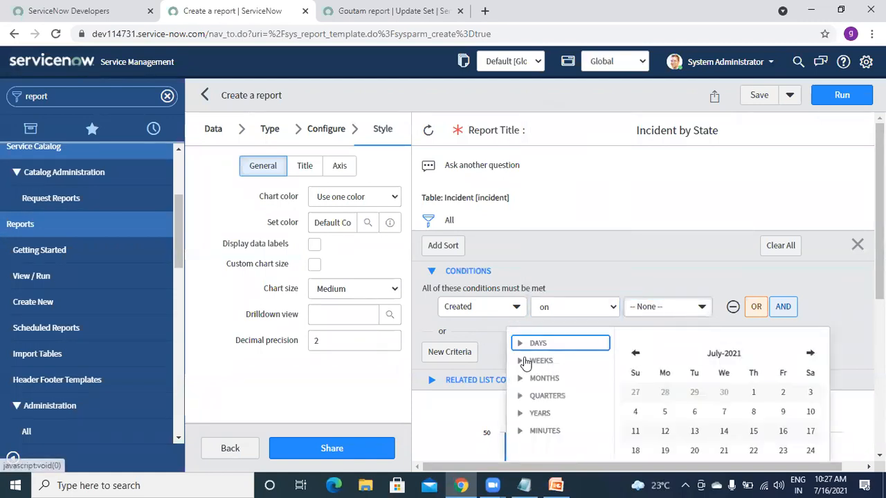
pyautogui.click(524, 379)
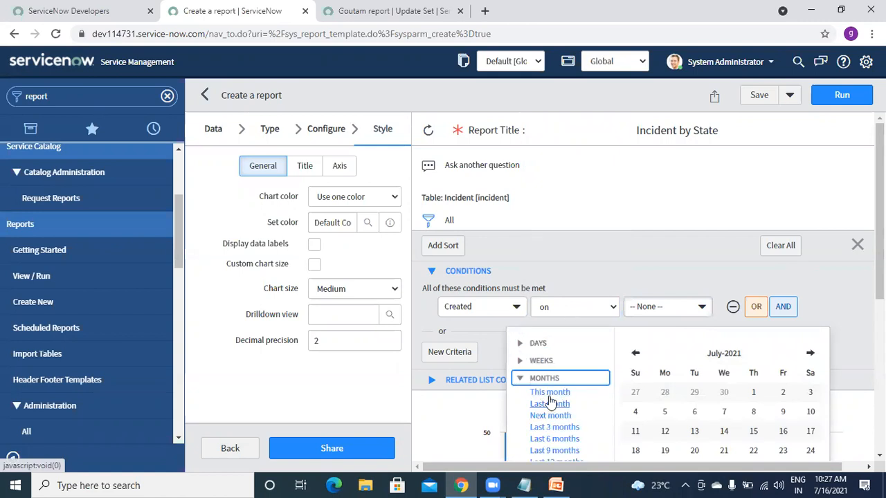
pyautogui.click(520, 344)
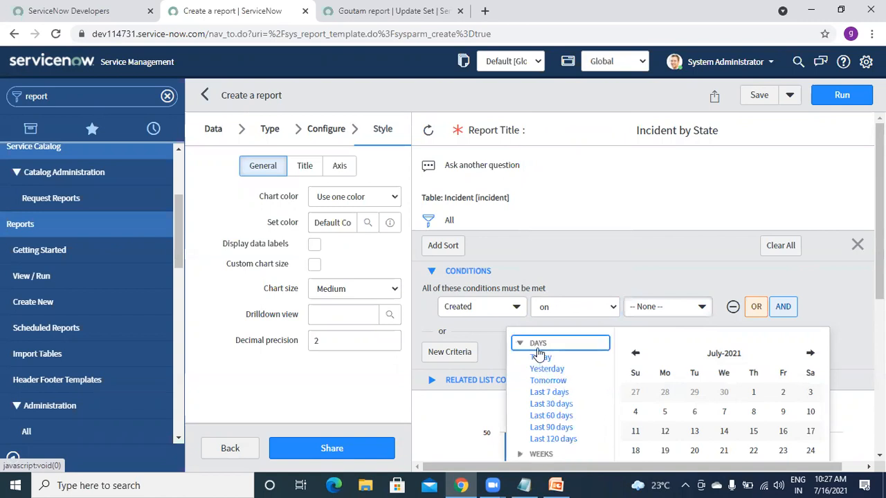
pyautogui.click(546, 405)
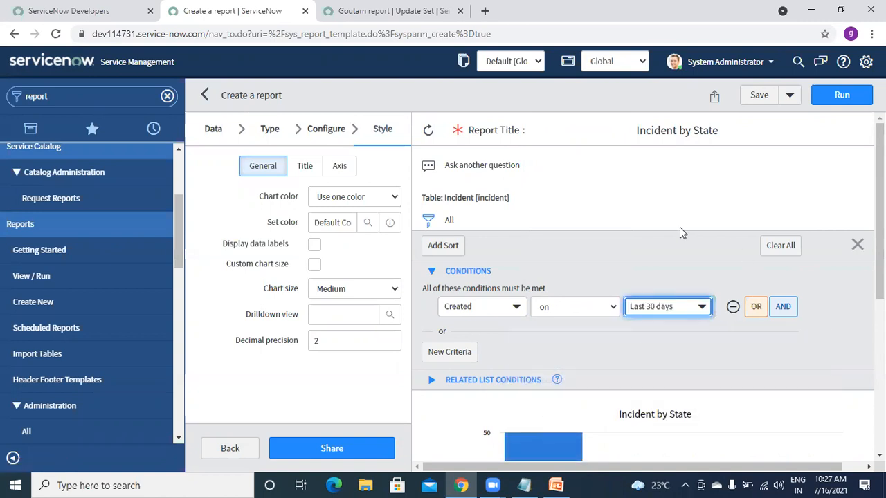
pyautogui.click(843, 96)
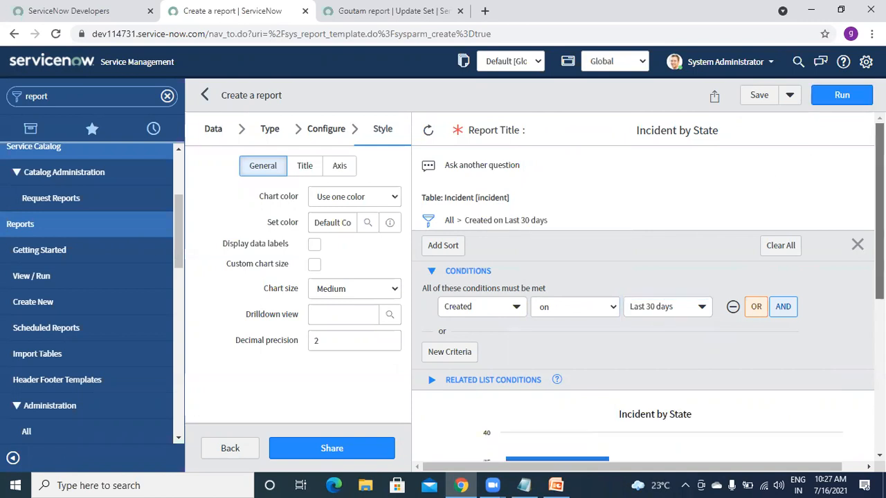
pyautogui.scroll(-3, 812, 194)
pyautogui.scroll(-2, 648, 277)
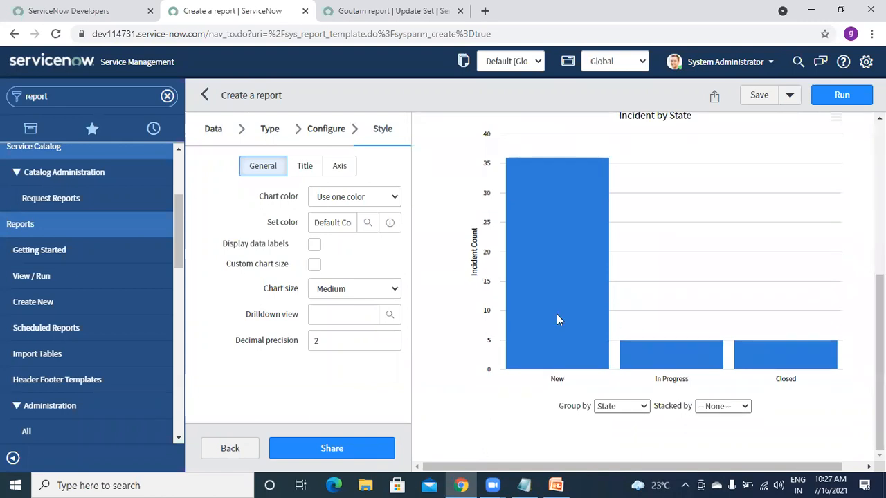
pyautogui.moveTo(784, 361)
pyautogui.scroll(2, 648, 284)
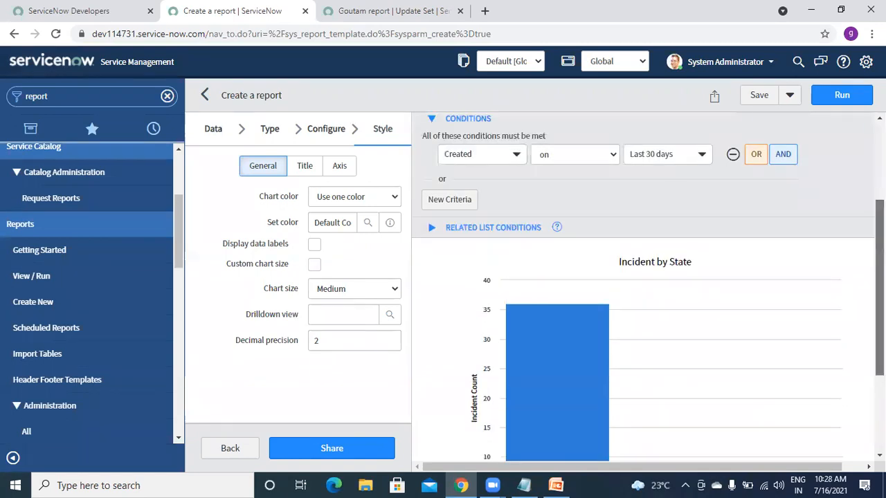
pyautogui.scroll(2, 784, 211)
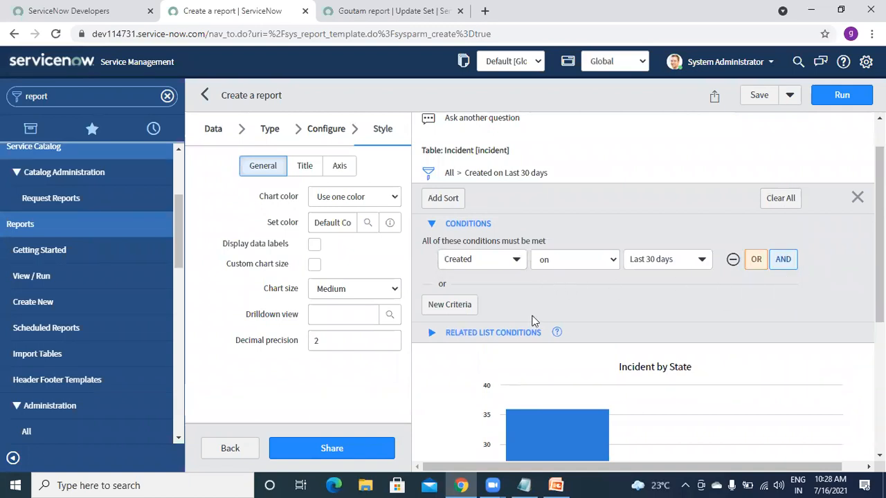
# - Add an a to z sort on Assigned to and rerun the report
pyautogui.click(442, 206)
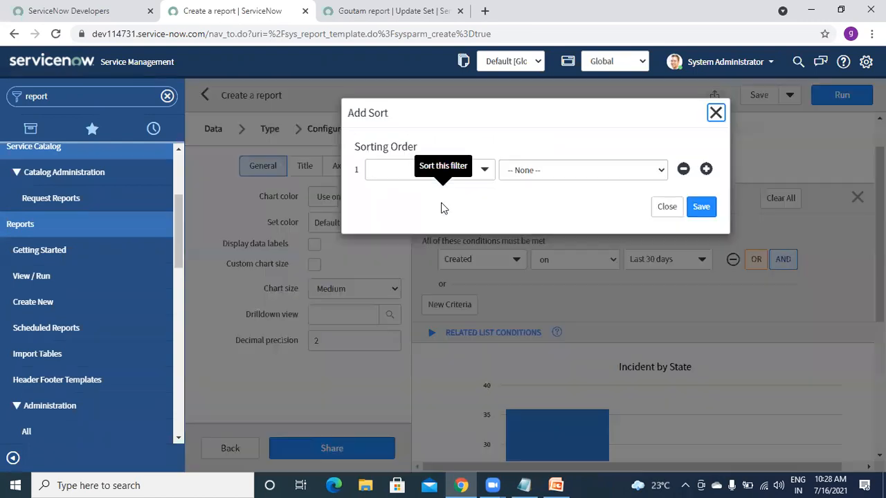
pyautogui.click(552, 171)
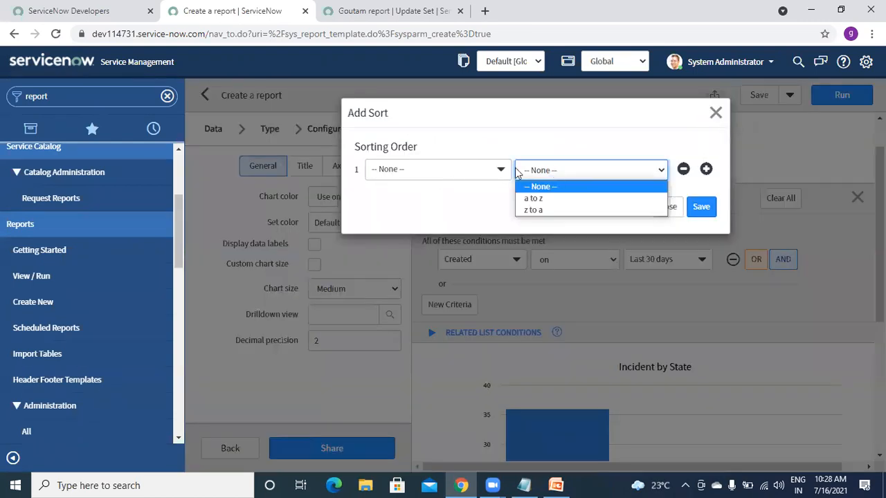
pyautogui.click(455, 170)
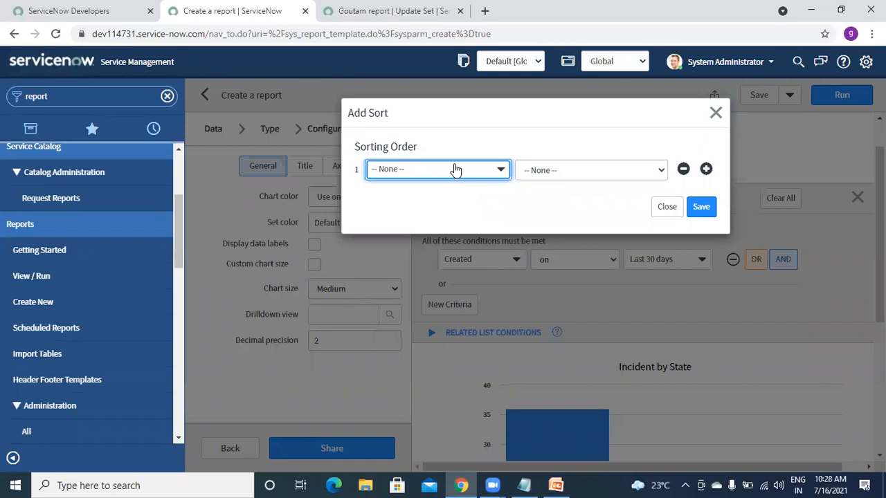
pyautogui.click(500, 175)
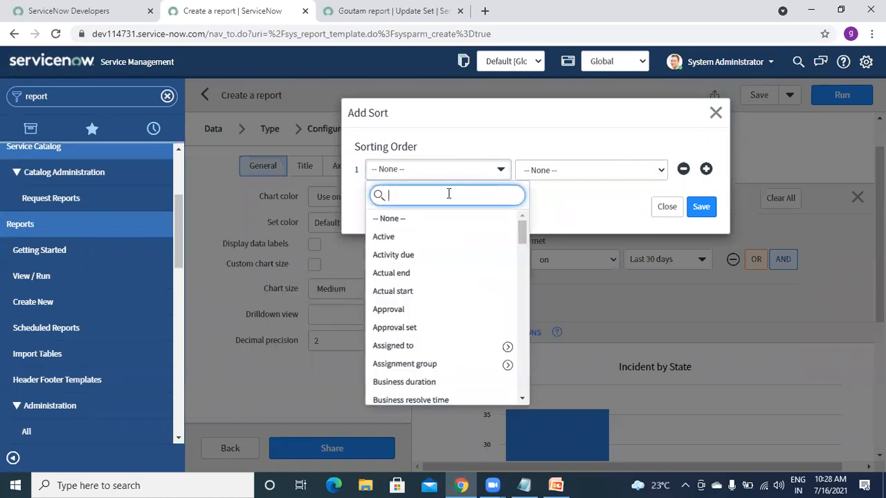
pyautogui.write('ass')
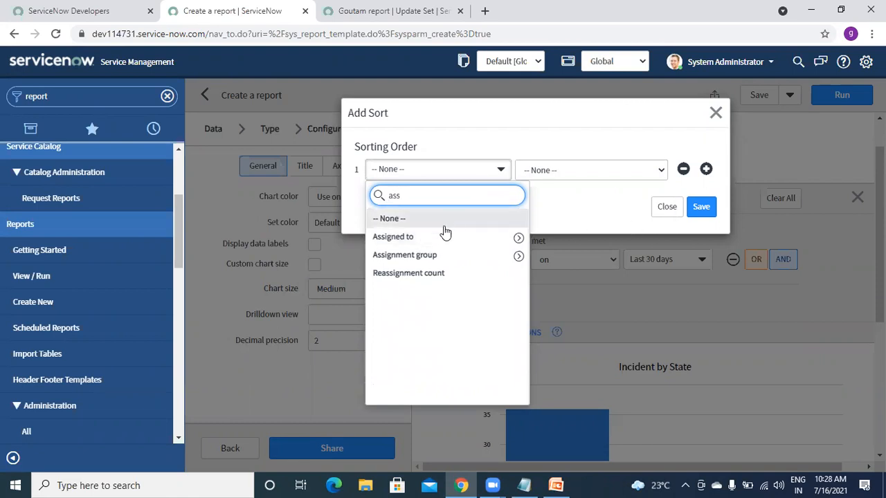
pyautogui.click(439, 237)
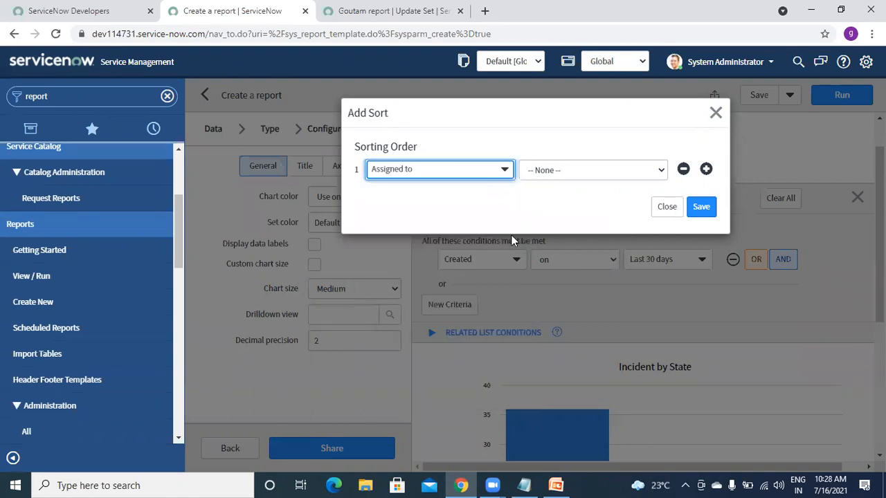
pyautogui.click(585, 174)
pyautogui.click(537, 198)
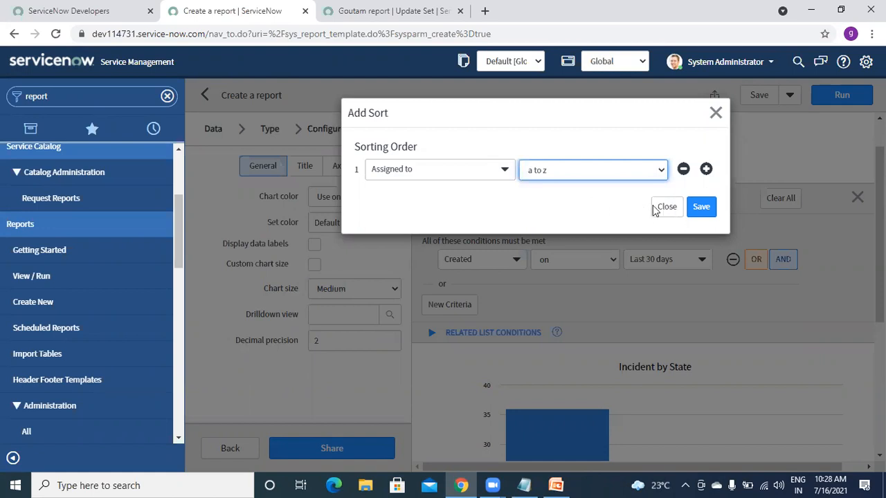
pyautogui.click(699, 209)
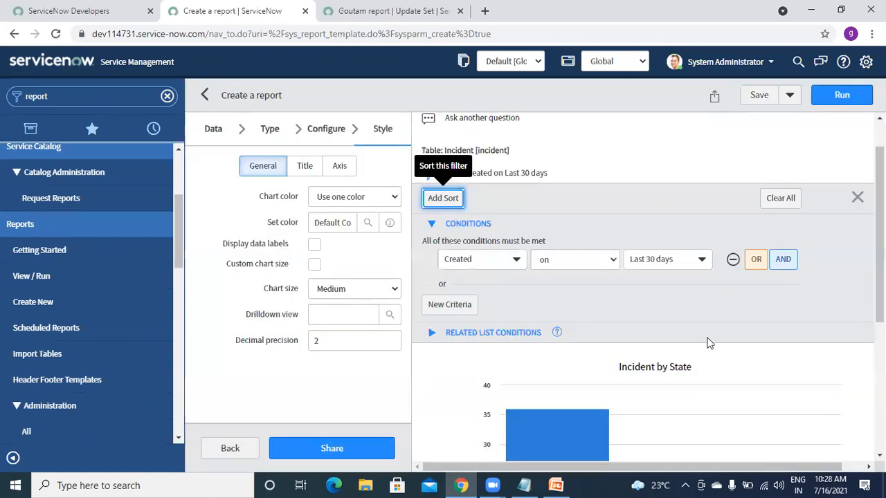
pyautogui.click(842, 95)
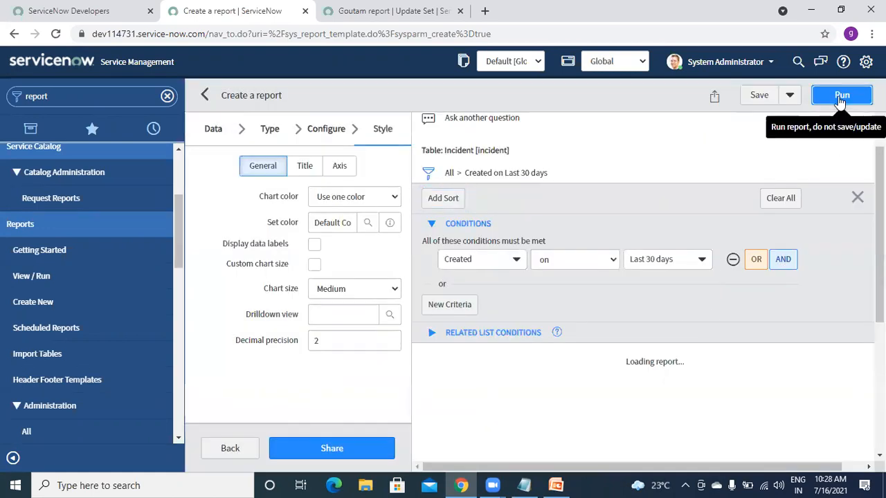
# - Stack the New, In Progress and Closed bars by Assigned to
pyautogui.moveTo(872, 225); pyautogui.dragTo(877, 388)
pyautogui.scroll(-2, 650, 346)
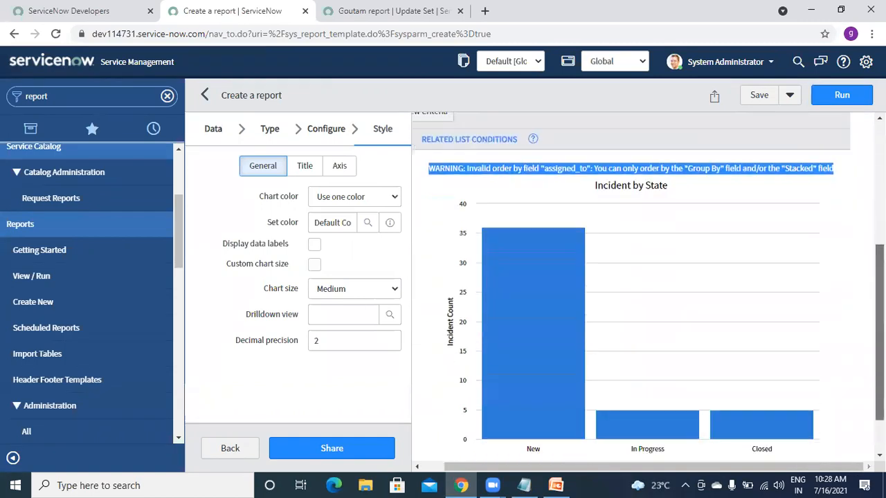
pyautogui.moveTo(533, 325)
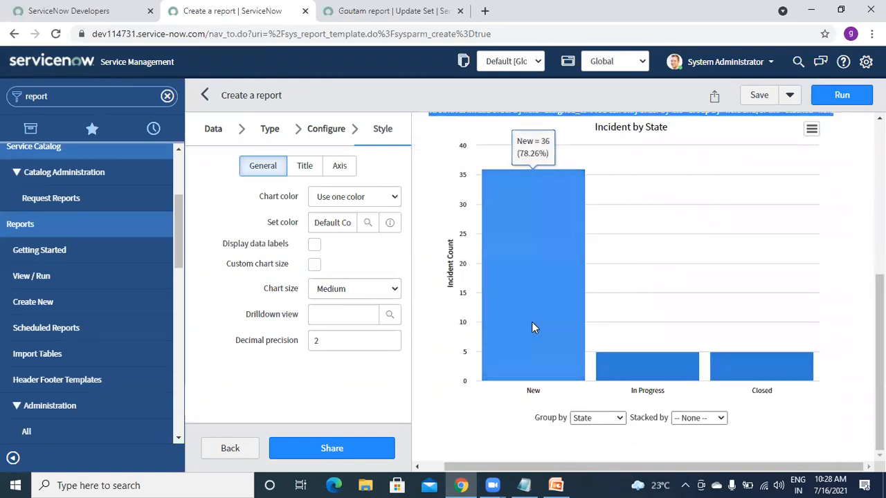
pyautogui.click(694, 418)
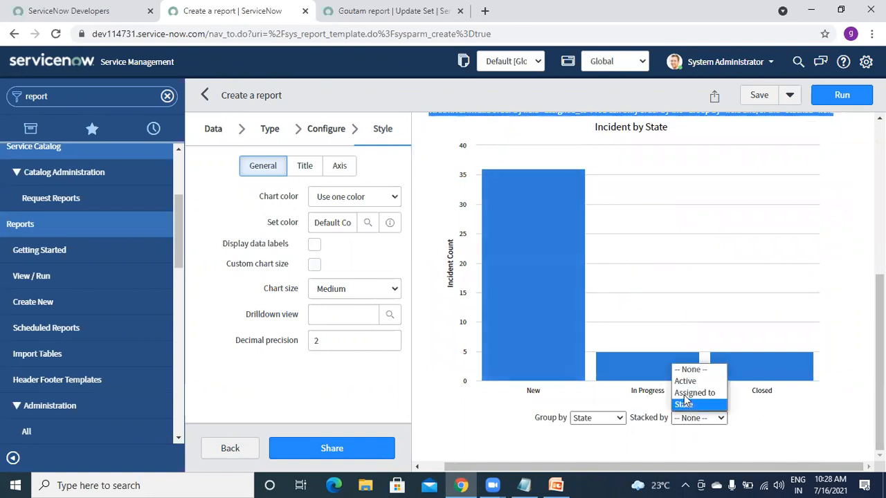
pyautogui.click(682, 393)
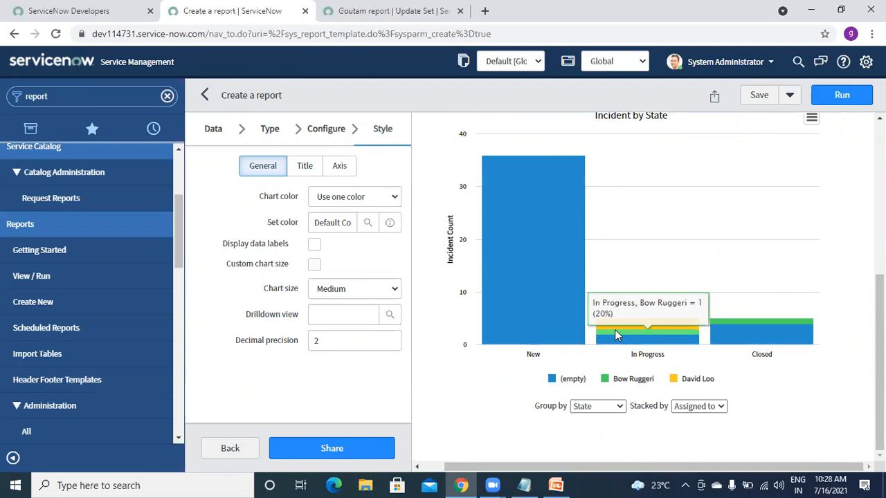
pyautogui.moveTo(880, 360); pyautogui.dragTo(880, 232)
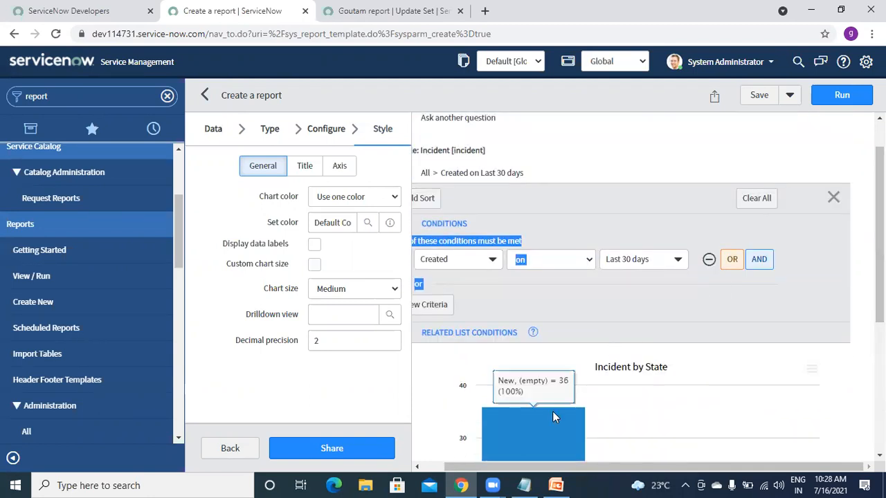
# - Clear all of the report's filter conditions
pyautogui.moveTo(524, 468); pyautogui.dragTo(441, 461)
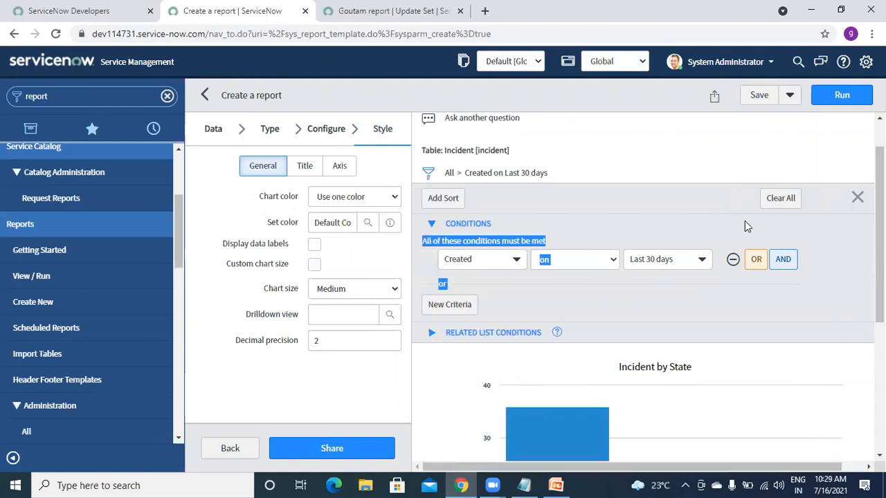
pyautogui.click(779, 200)
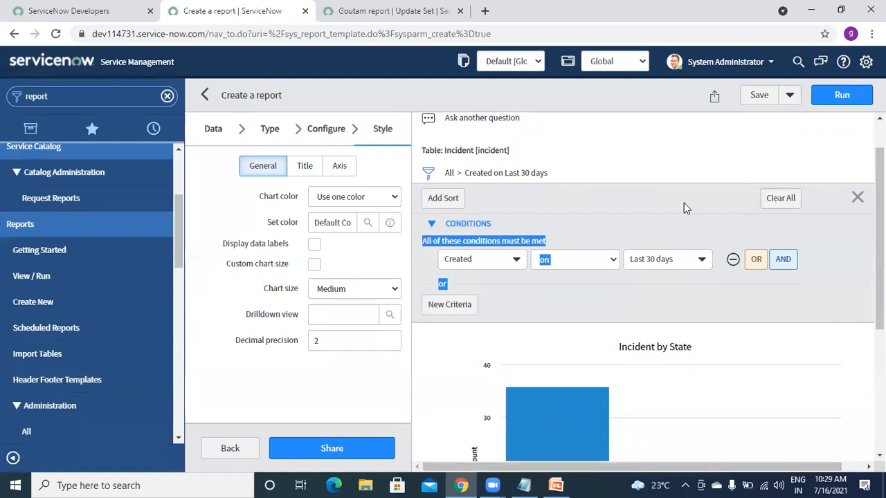
pyautogui.click(631, 206)
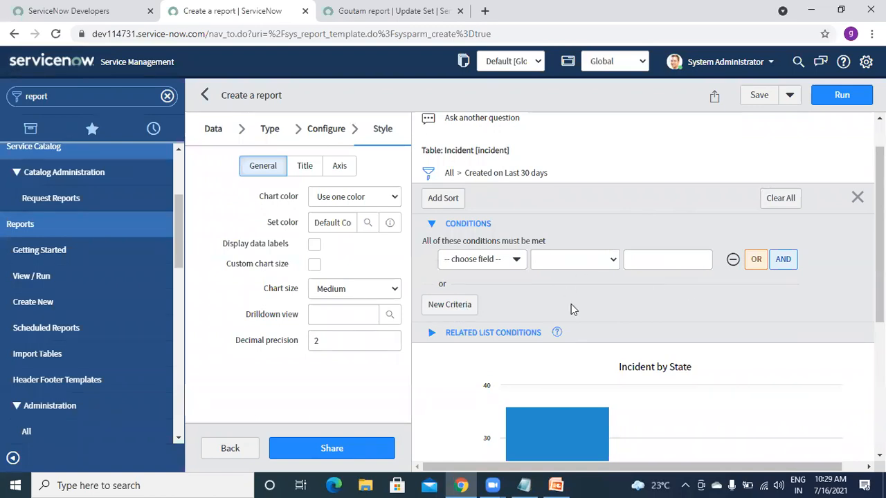
# - Expand Related List Conditions, choose Affected CIs, then remove that related condition row
pyautogui.click(430, 336)
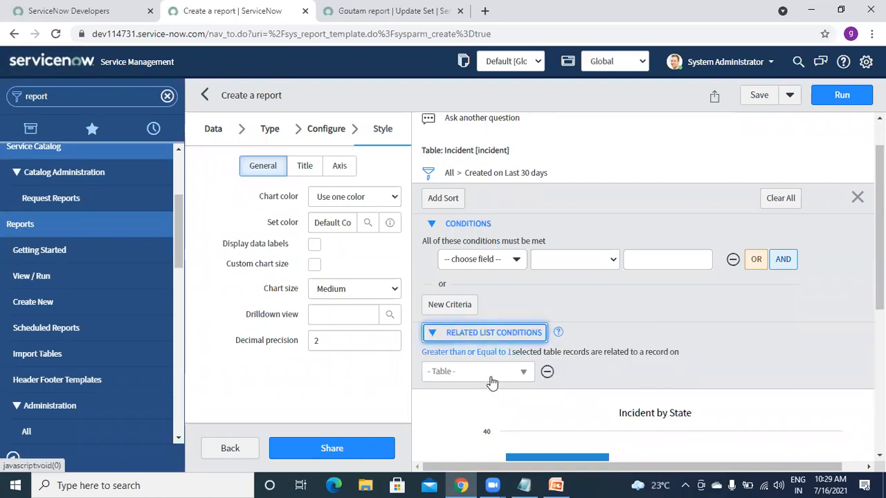
pyautogui.click(522, 375)
pyautogui.click(522, 375)
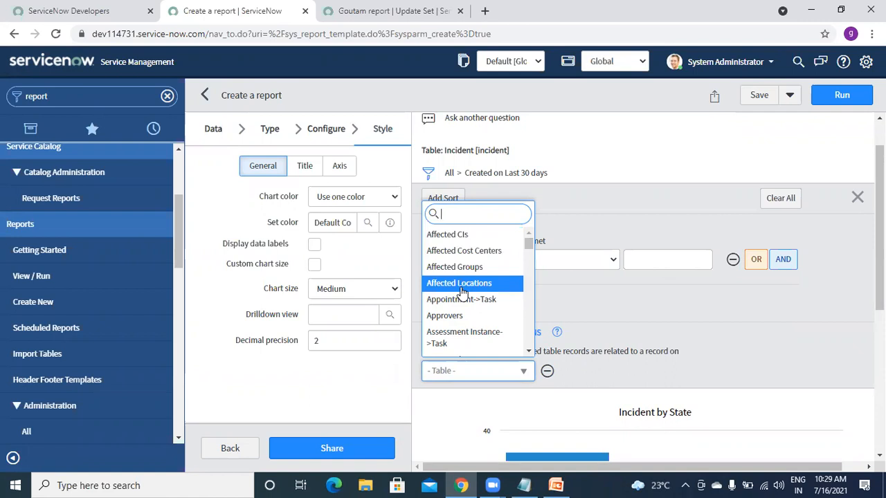
pyautogui.click(448, 235)
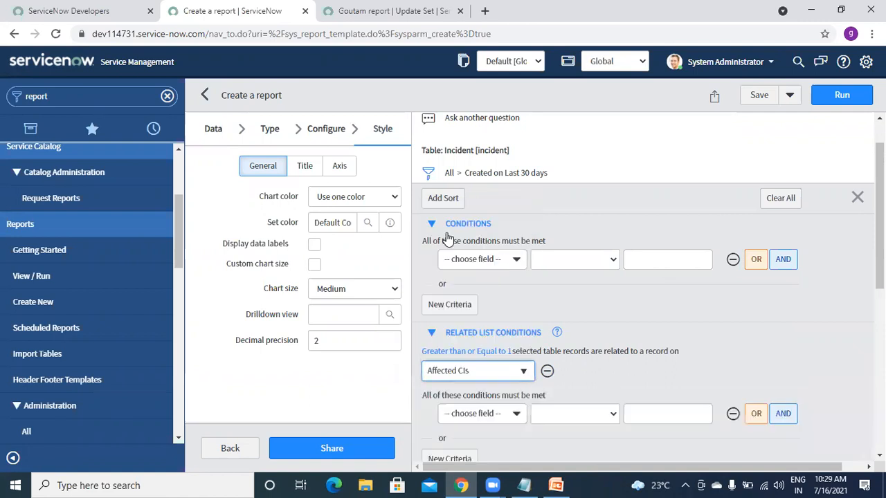
pyautogui.moveTo(879, 256); pyautogui.dragTo(841, 325)
pyautogui.click(501, 234)
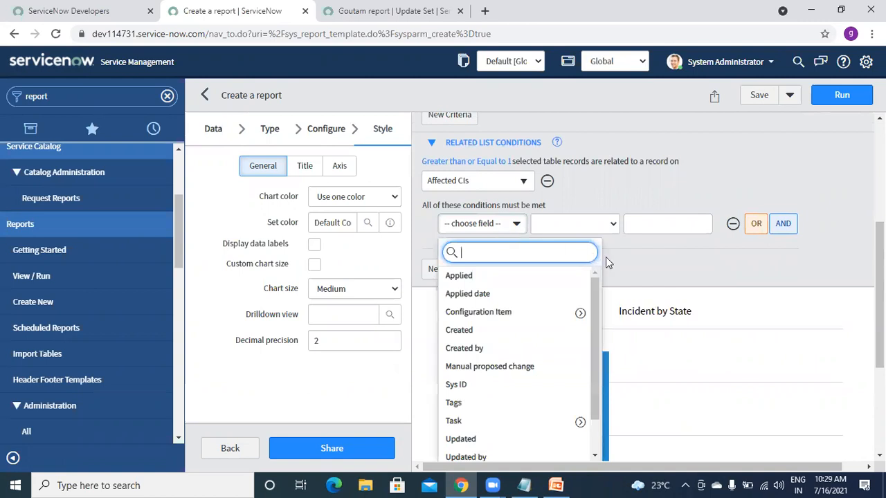
pyautogui.scroll(3, 650, 263)
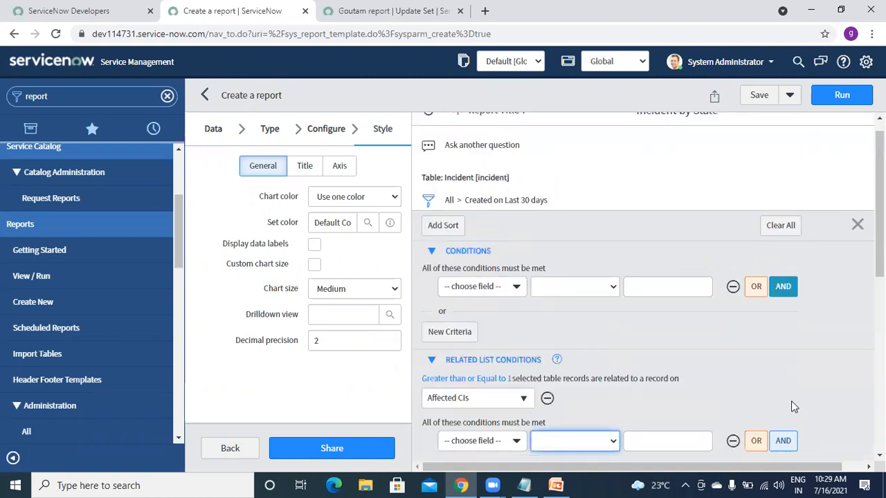
pyautogui.click(547, 398)
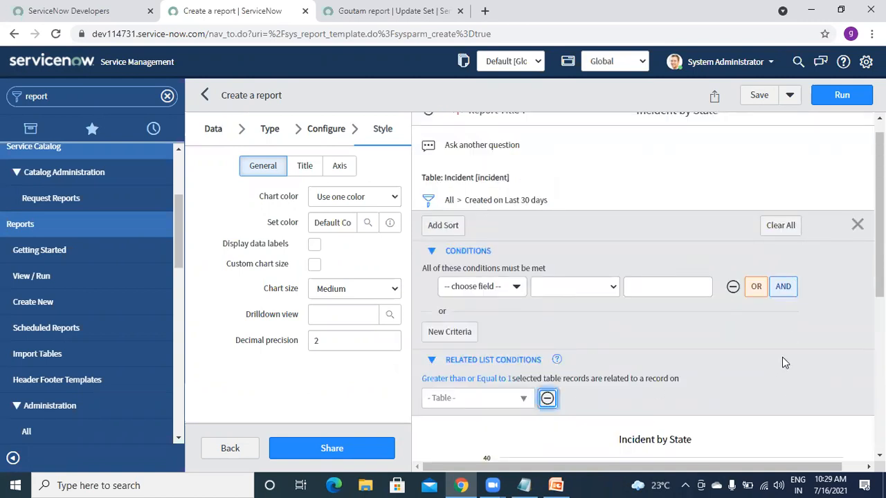
pyautogui.click(453, 294)
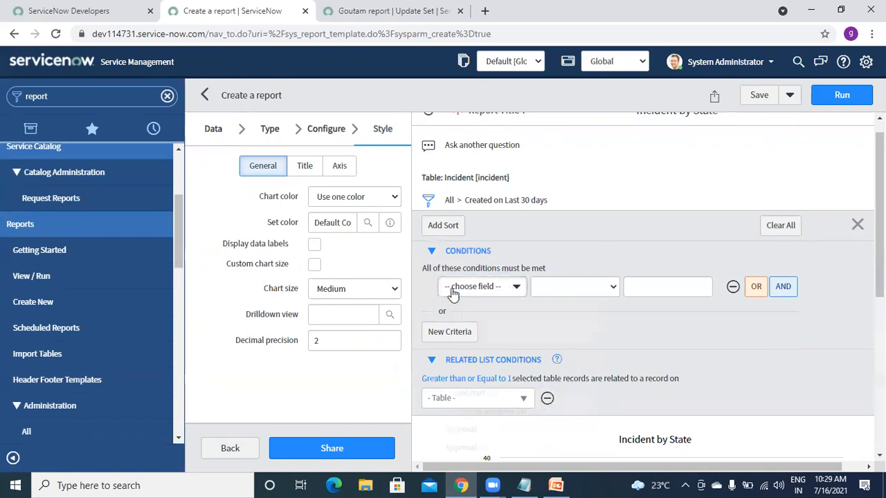
# - Filter the report to Created on Last 30 days and rerun it
pyautogui.write('cre')
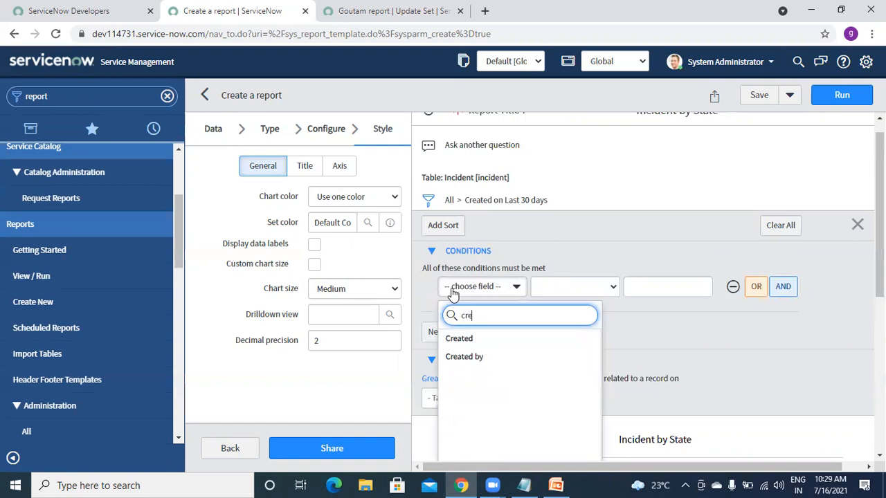
pyautogui.click(477, 342)
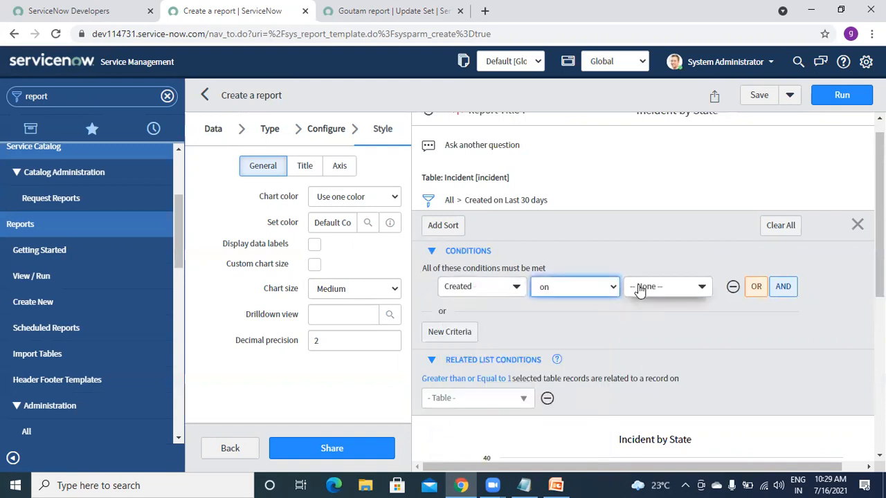
pyautogui.click(665, 289)
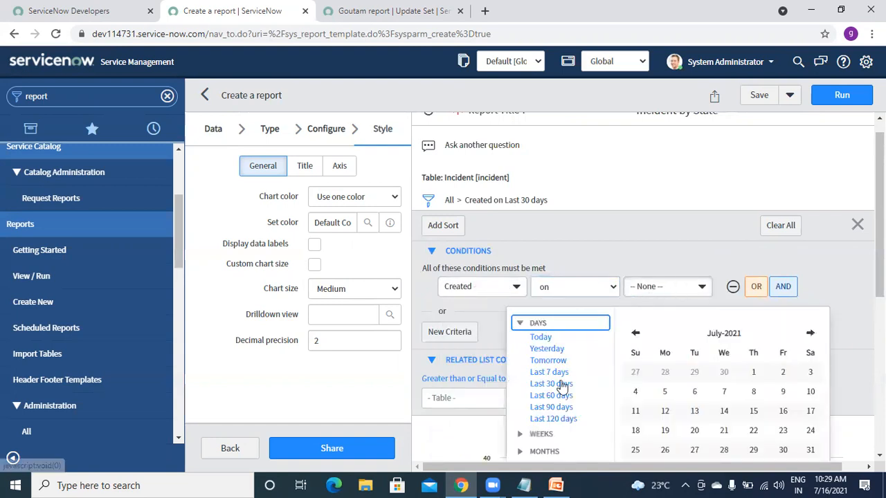
pyautogui.click(863, 103)
pyautogui.click(864, 104)
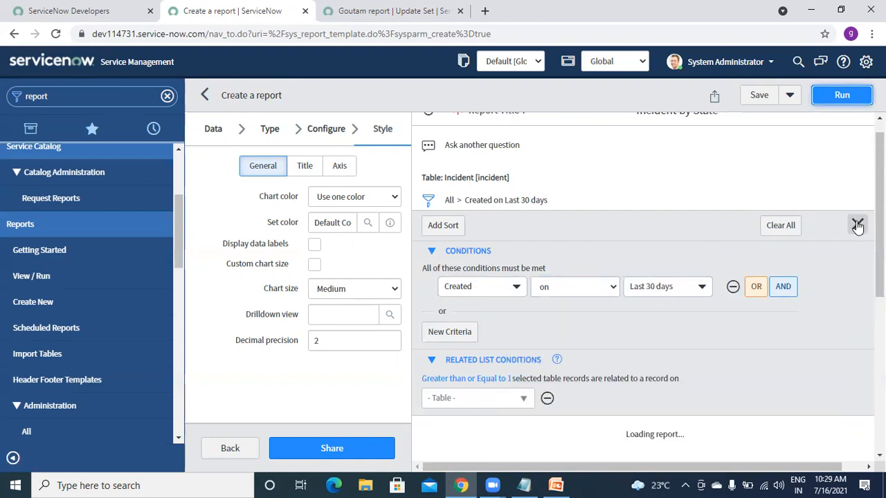
# - Collapse both condition sections, rerun, and save the Incident by State report
pyautogui.click(432, 252)
pyautogui.click(432, 272)
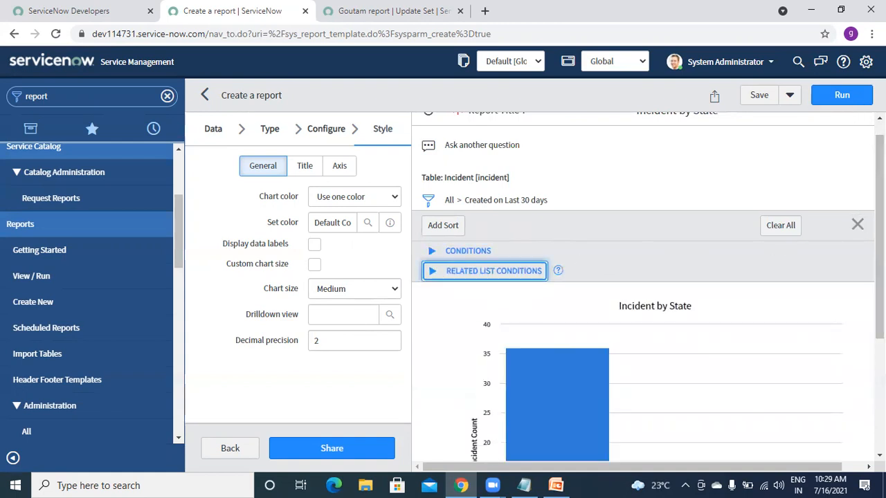
pyautogui.click(842, 95)
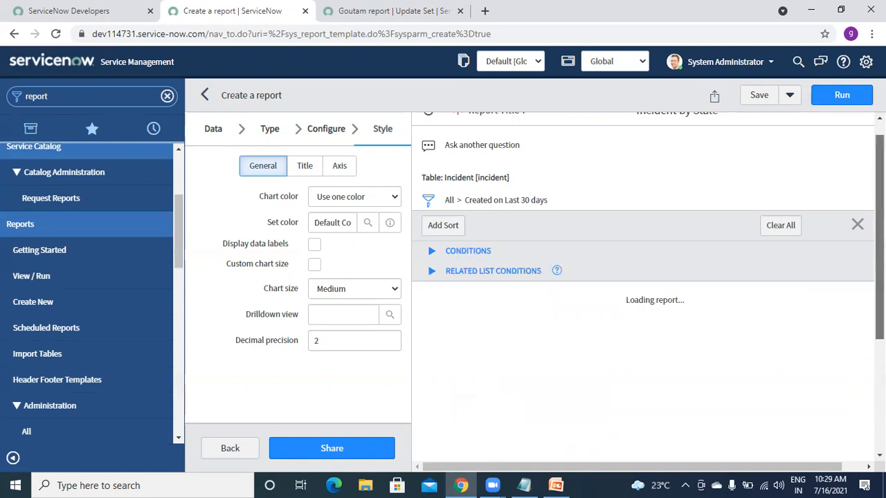
pyautogui.moveTo(880, 287); pyautogui.dragTo(880, 256)
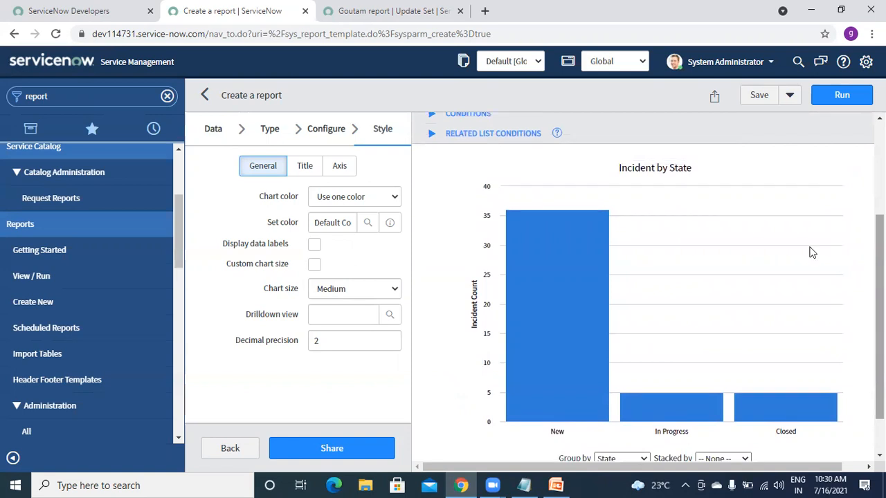
pyautogui.click(758, 99)
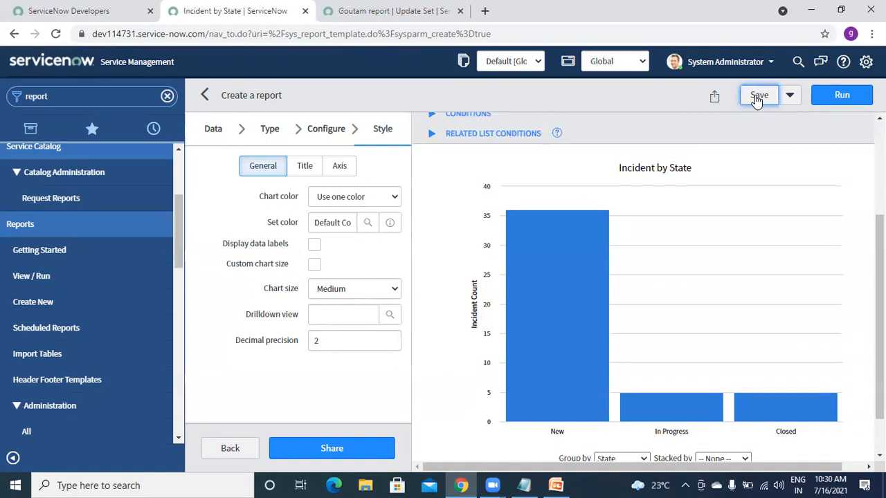
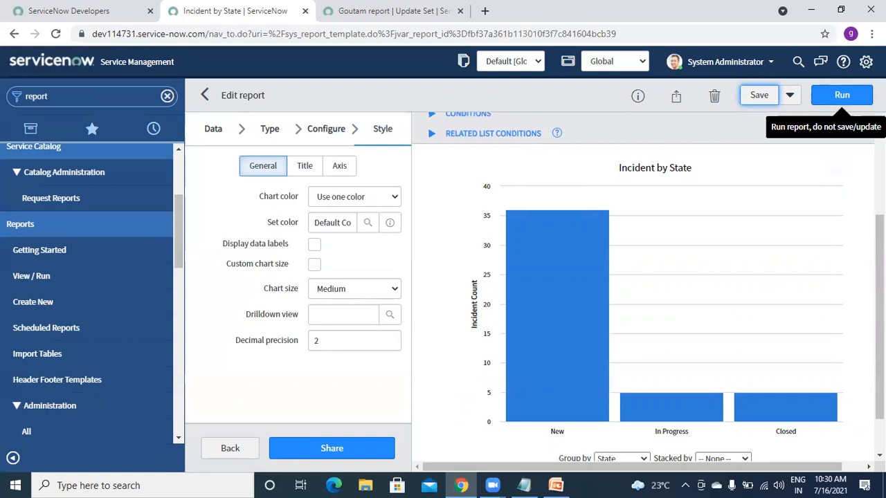
# - Ask the natural-language question 'incidents created in last 30 days' to rebuild the report as a list
pyautogui.moveTo(879, 311); pyautogui.dragTo(880, 221)
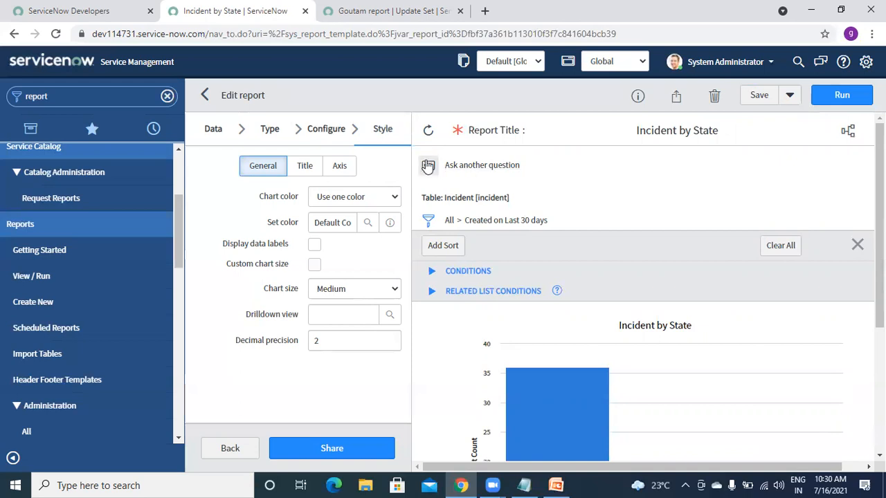
pyautogui.click(428, 166)
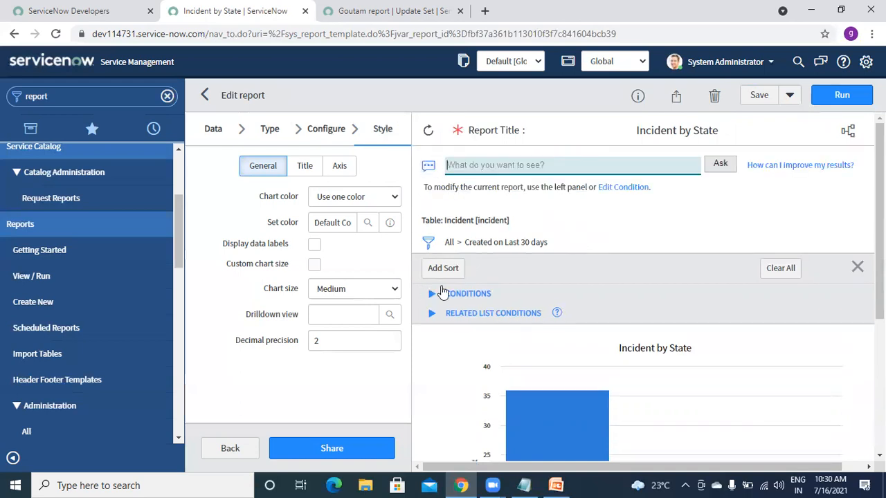
pyautogui.click(857, 268)
pyautogui.click(589, 164)
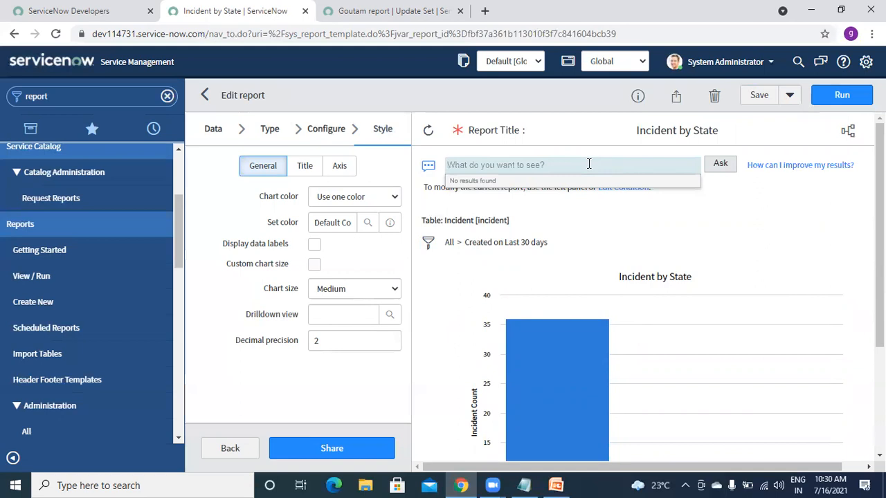
pyautogui.write('c')
pyautogui.press('BackSpace')
pyautogui.write('incident')
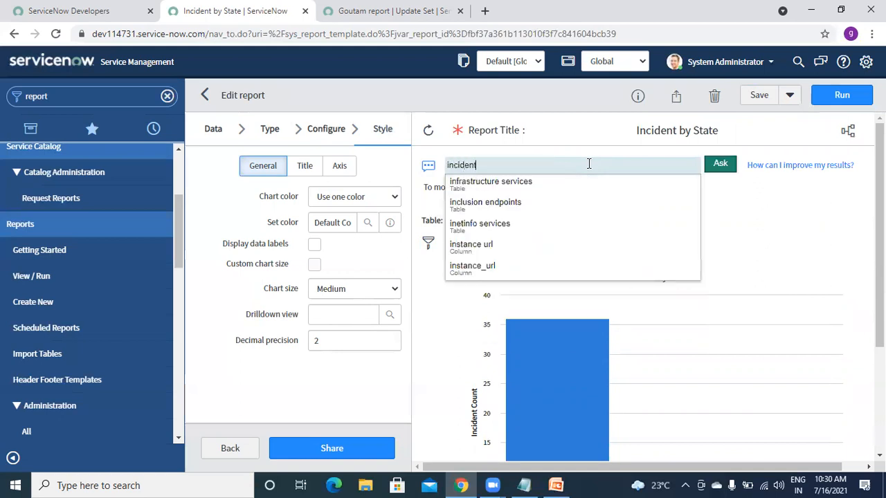
pyautogui.write('s created in last ')
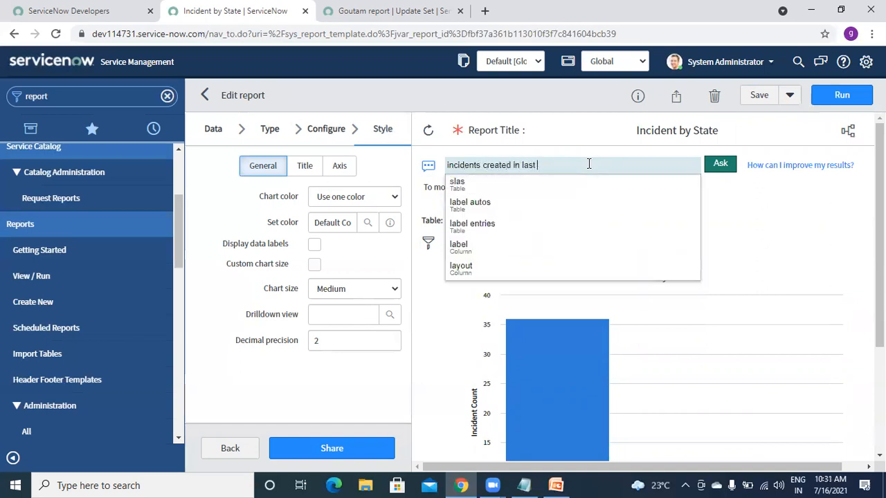
pyautogui.write('30 days')
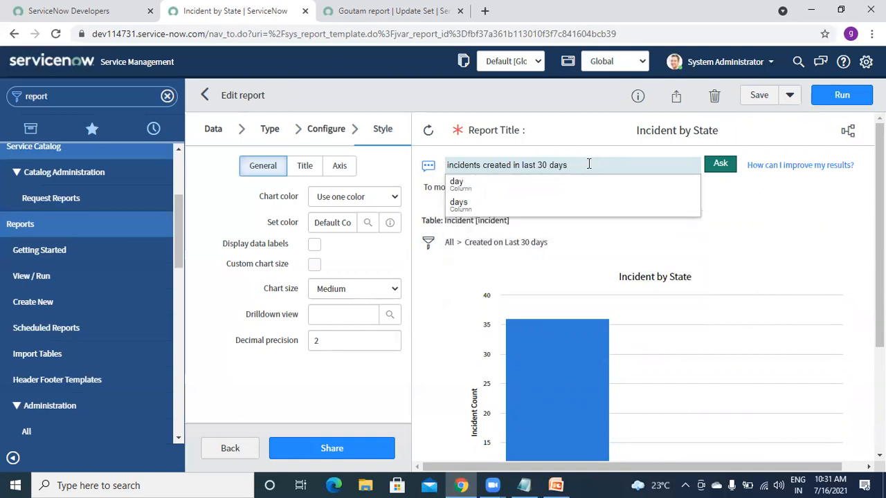
pyautogui.click(713, 168)
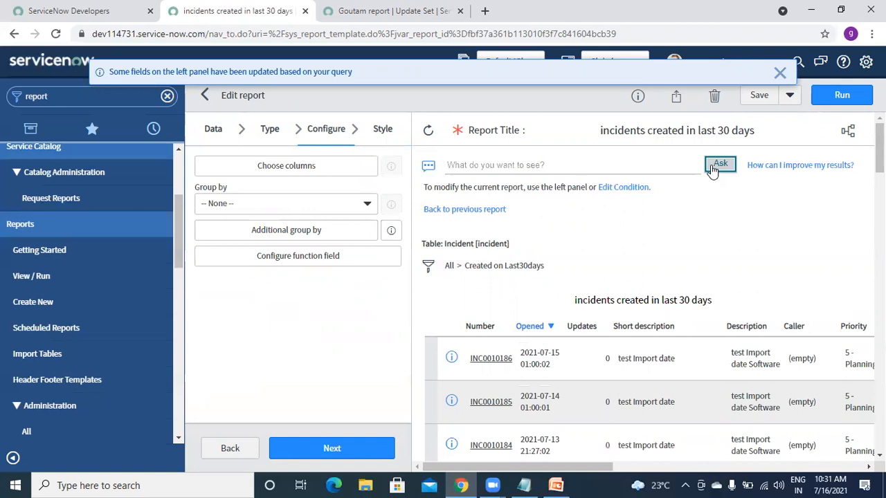
# - Browse chart types, search the Group by list for 'stat', then reload to discard the question list
pyautogui.click(518, 165)
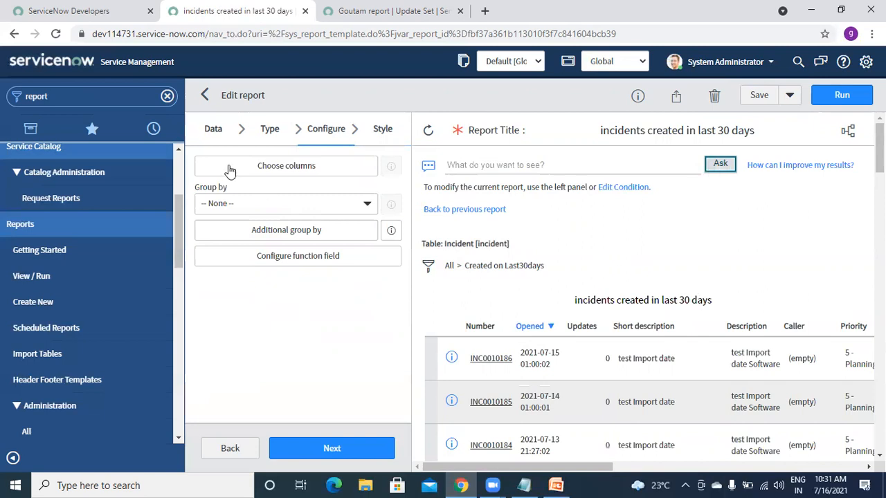
pyautogui.click(274, 135)
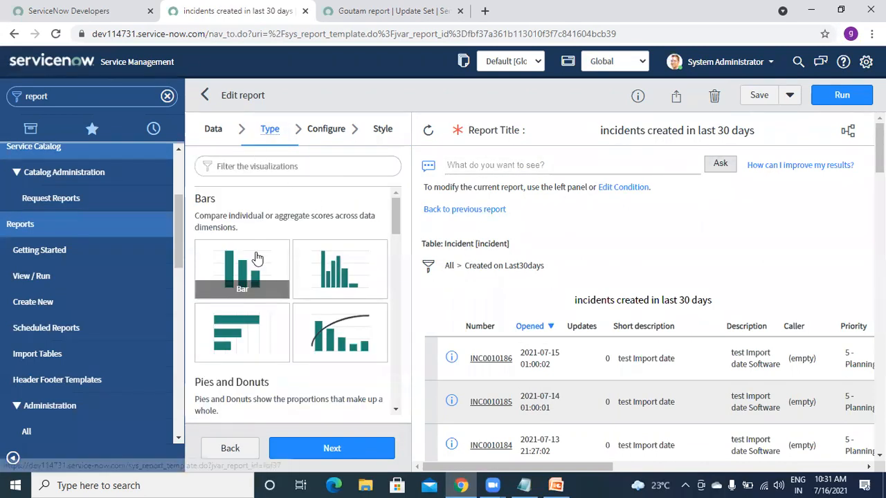
pyautogui.click(322, 135)
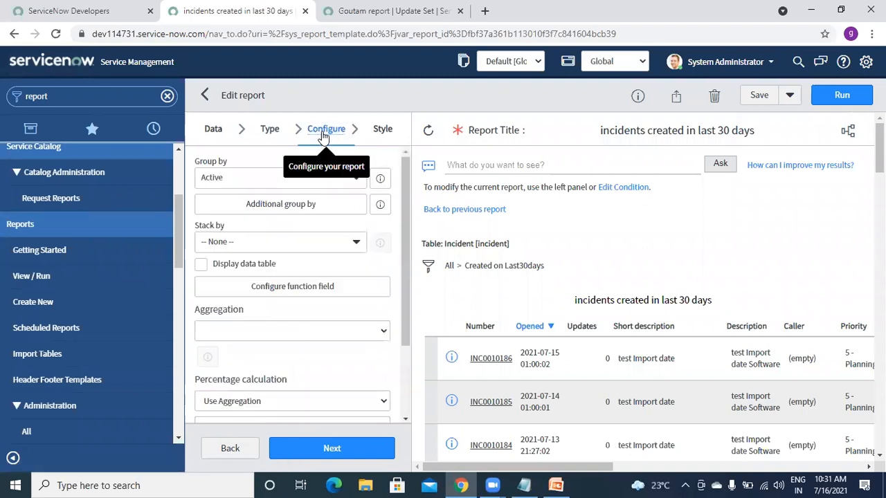
pyautogui.click(277, 185)
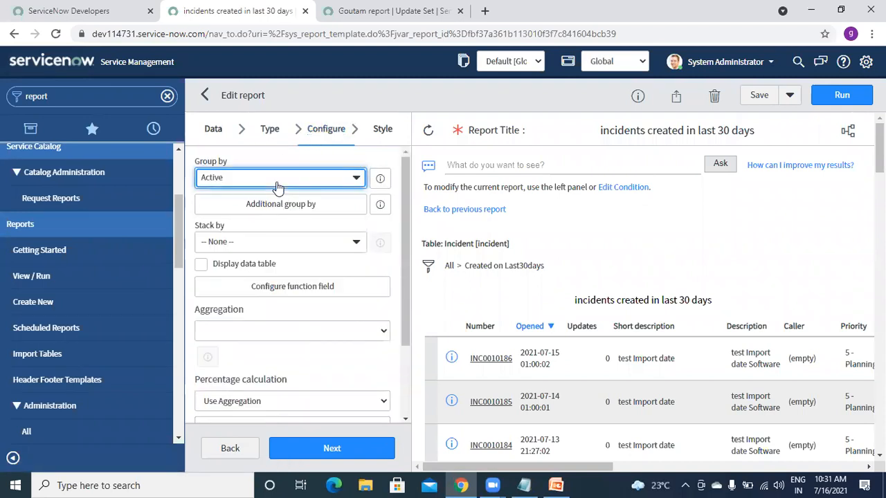
pyautogui.write('stat')
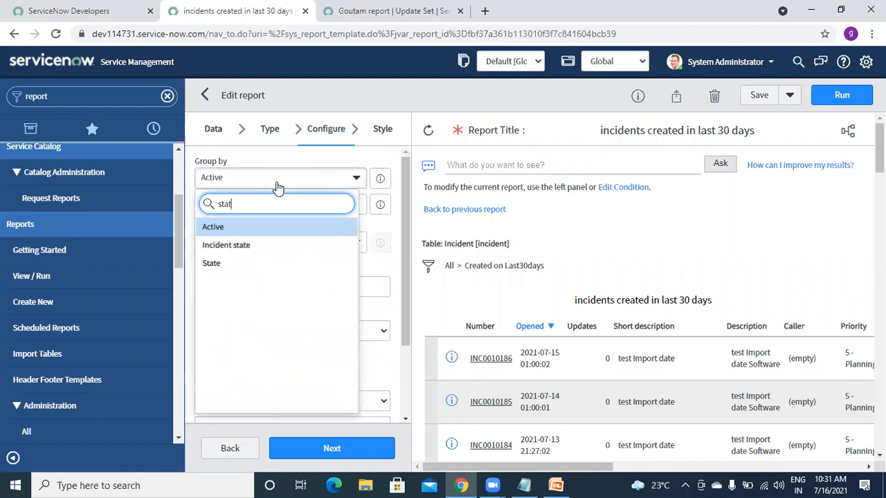
pyautogui.click(61, 40)
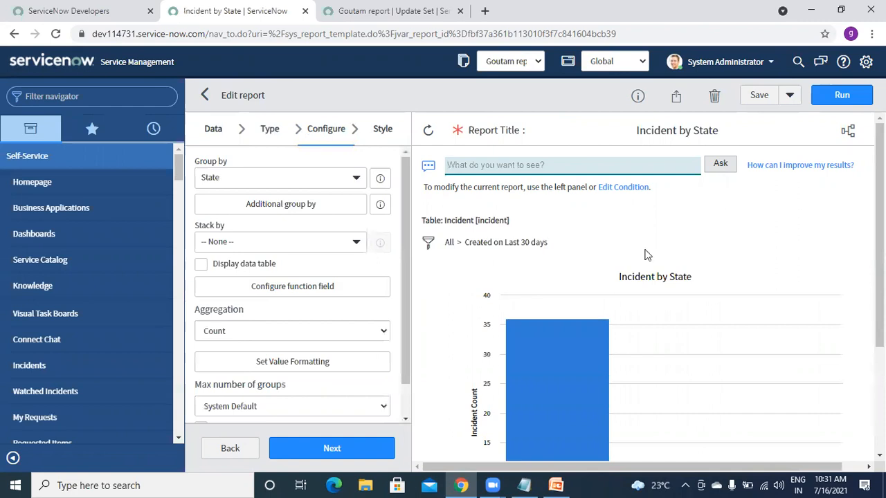
# - Inspect the reloaded preview: Incident table, last-30-days filter, title and the full bar chart
pyautogui.tripleClick(745, 221)
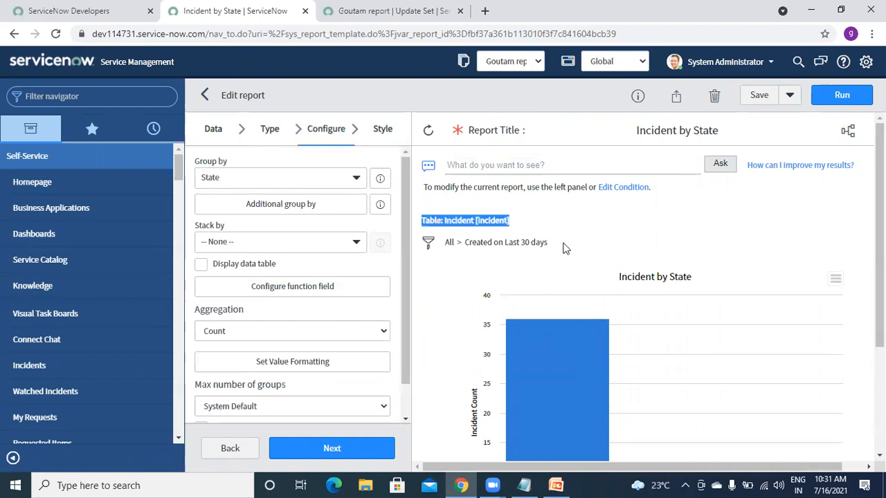
pyautogui.moveTo(414, 289); pyautogui.dragTo(425, 248)
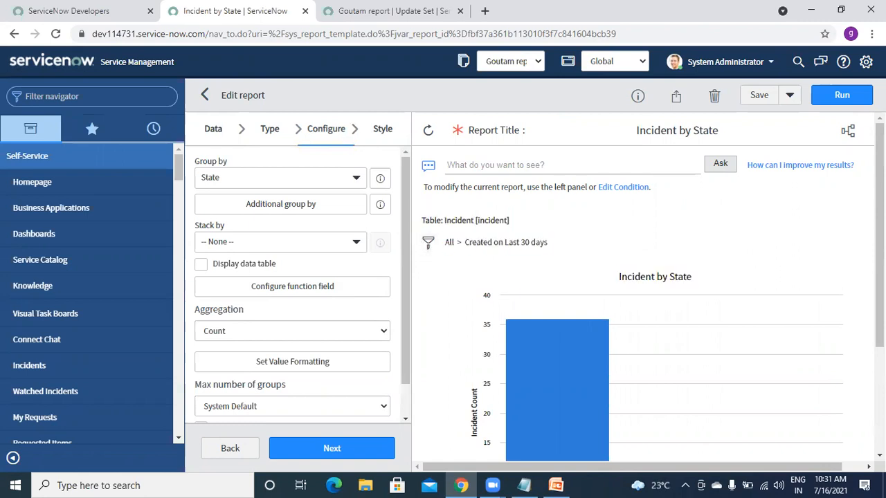
pyautogui.scroll(-3, 643, 290)
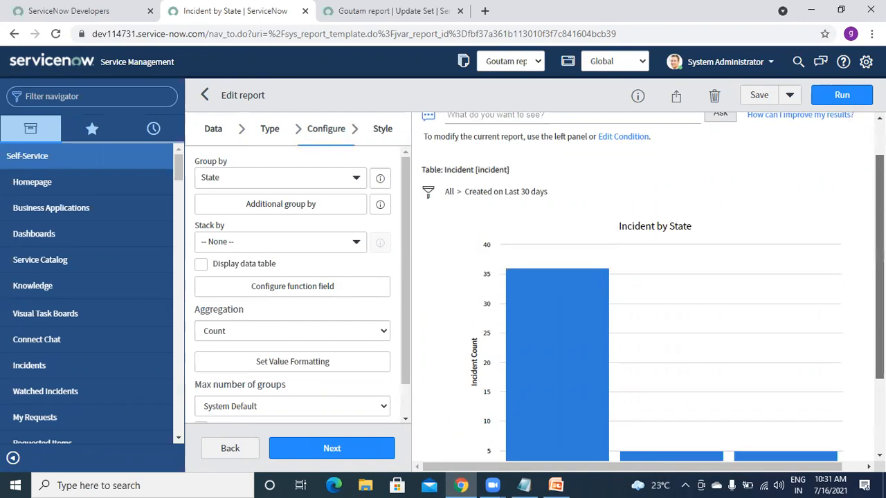
pyautogui.scroll(3, 644, 291)
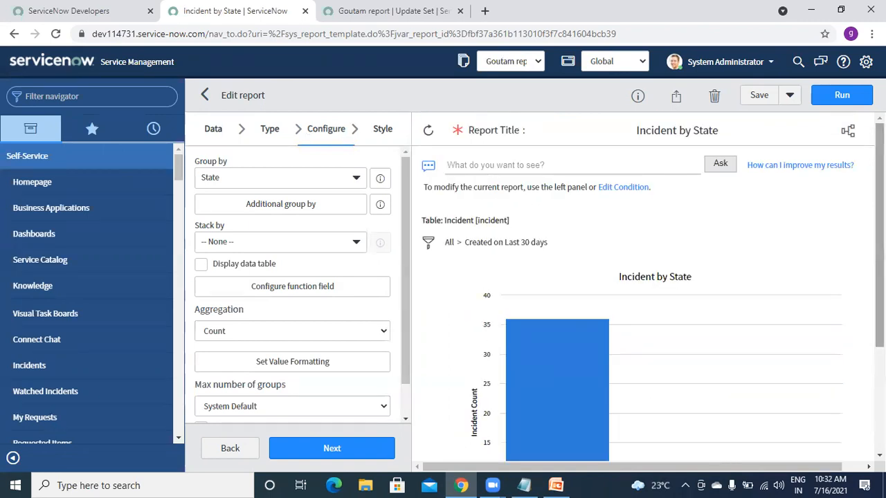
# - Review the Save, Sharing and Info panels, then save the Incident by State report and dismiss the notice
pyautogui.click(787, 101)
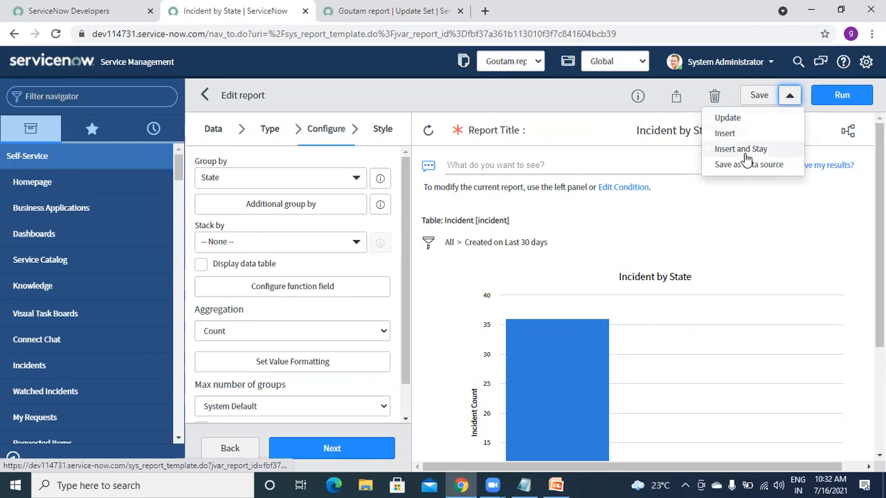
pyautogui.click(730, 209)
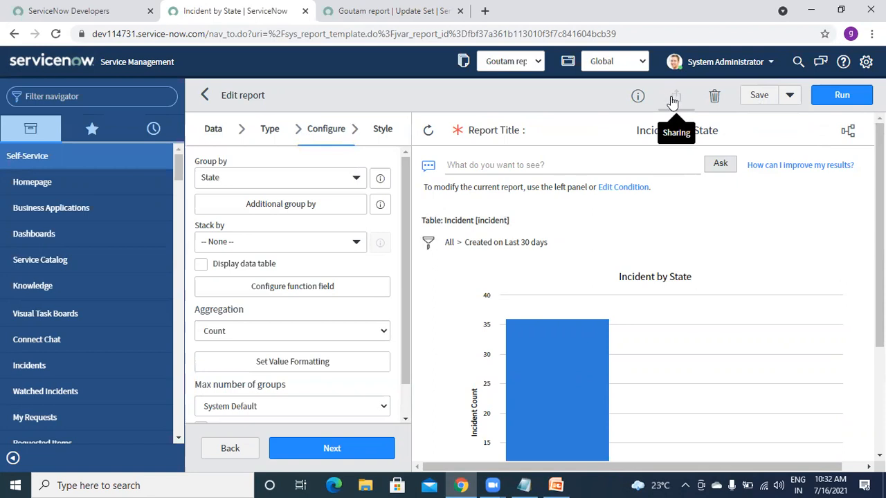
pyautogui.click(675, 101)
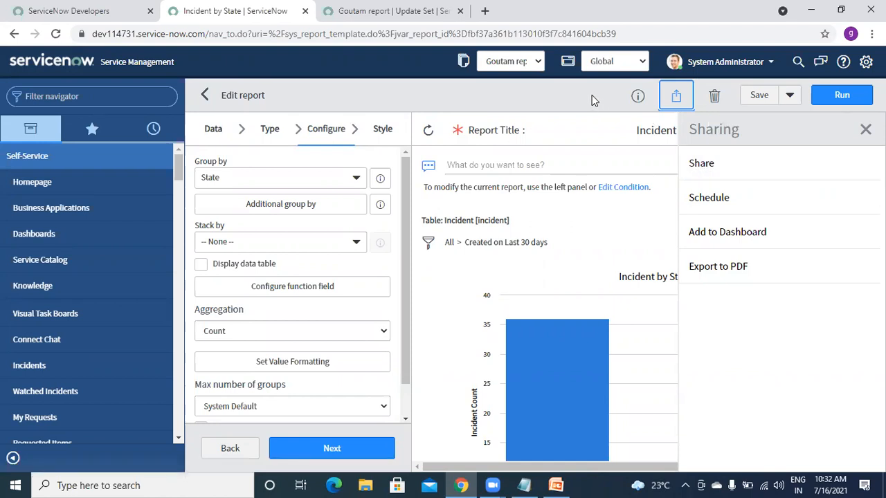
pyautogui.click(638, 97)
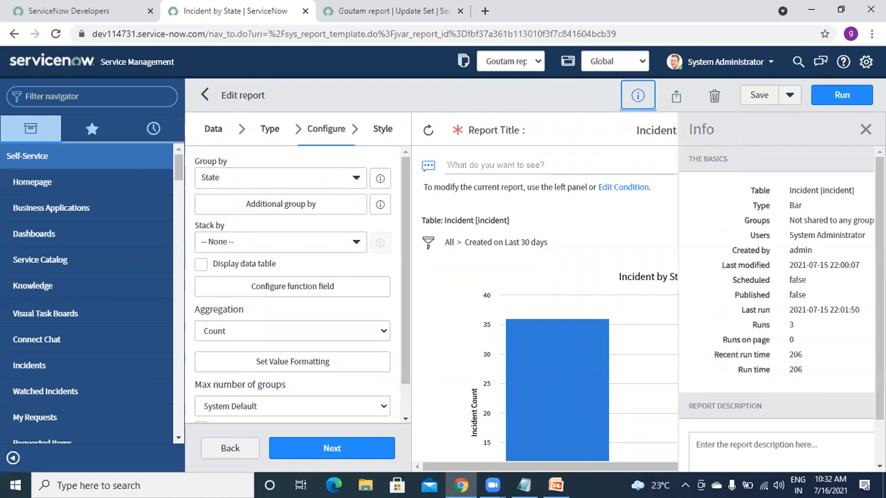
pyautogui.click(865, 129)
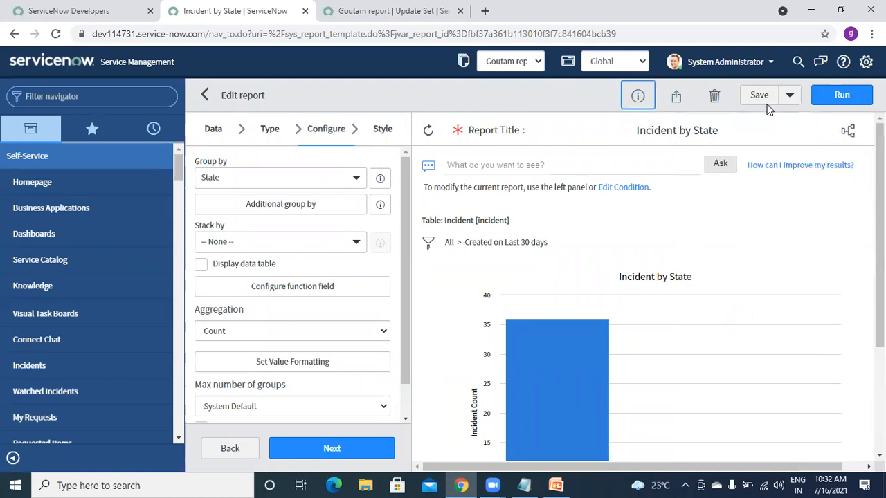
pyautogui.click(759, 98)
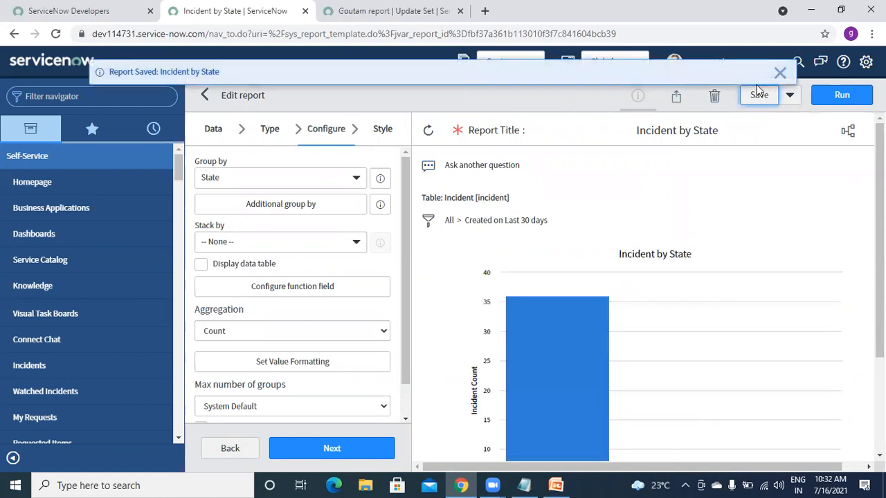
pyautogui.click(779, 74)
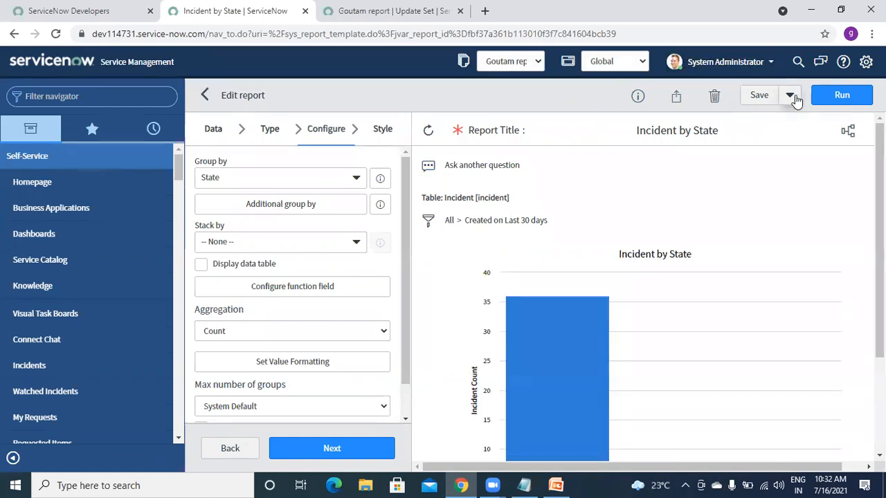
# - Open the Incident by State report's sharing settings from the sharing options
pyautogui.click(791, 97)
pyautogui.click(556, 101)
pyautogui.moveTo(879, 194); pyautogui.dragTo(880, 192)
pyautogui.click(676, 99)
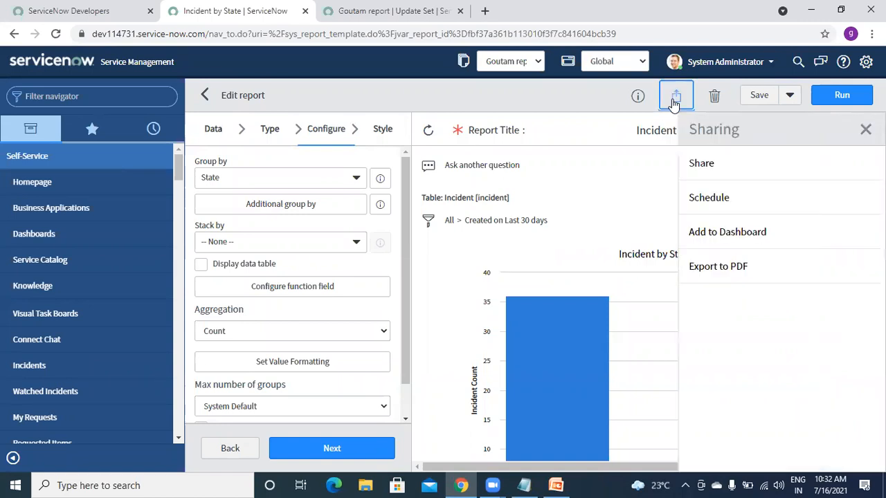
pyautogui.click(700, 165)
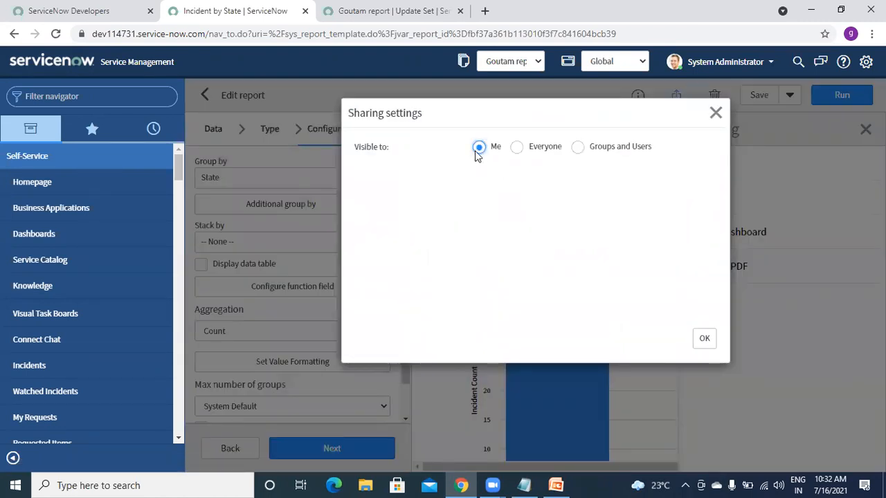
# - Limit visibility to Groups and Users and add a searched user to the shared users list
pyautogui.click(519, 148)
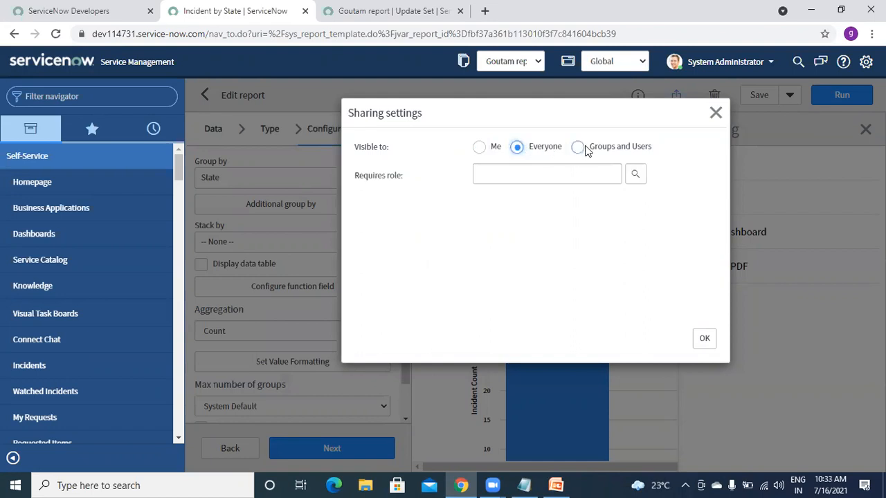
pyautogui.click(579, 147)
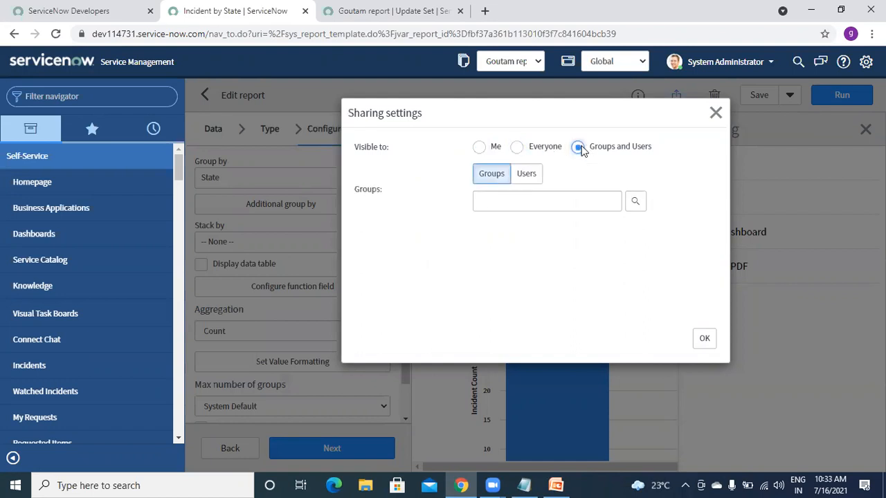
pyautogui.click(530, 181)
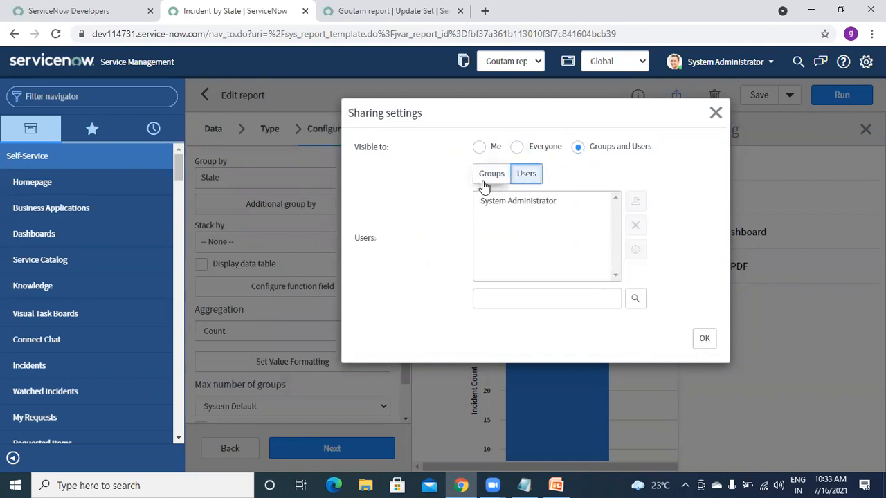
pyautogui.click(484, 181)
pyautogui.click(525, 178)
pyautogui.click(514, 302)
pyautogui.write('abel')
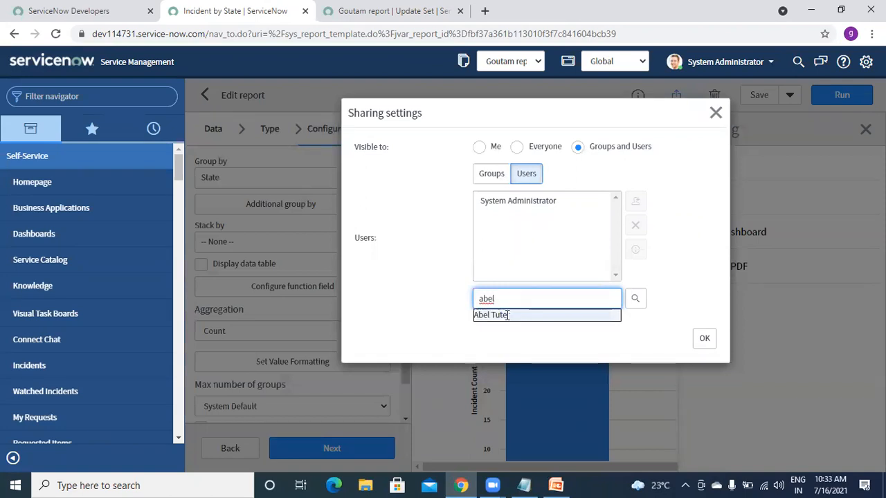
pyautogui.click(564, 314)
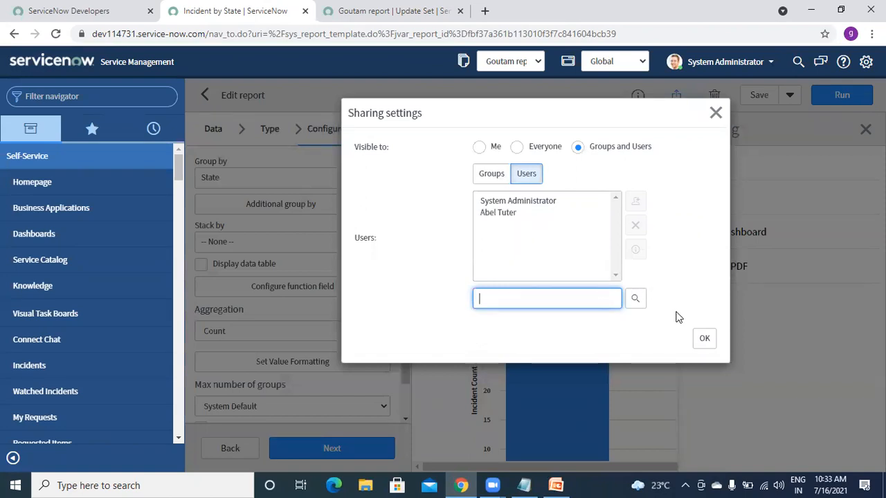
pyautogui.click(704, 339)
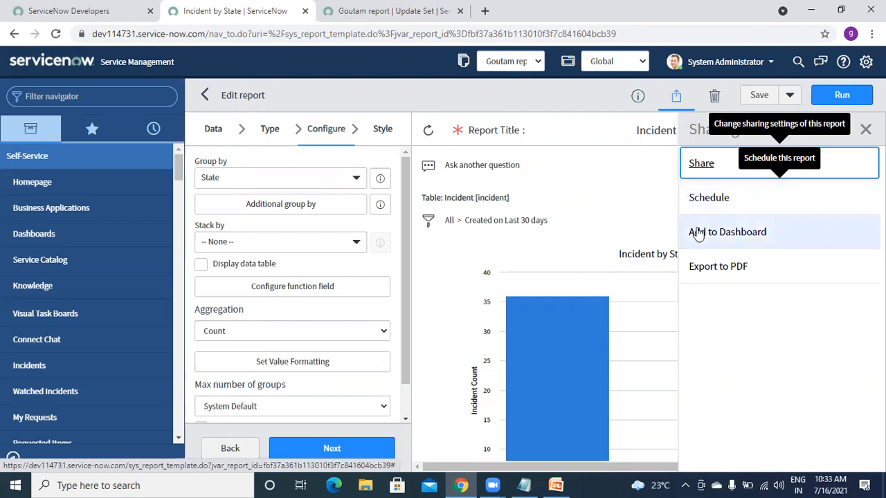
# - Export the Incident by State report as a Portrait PDF, generated now, and download the file
pyautogui.click(715, 275)
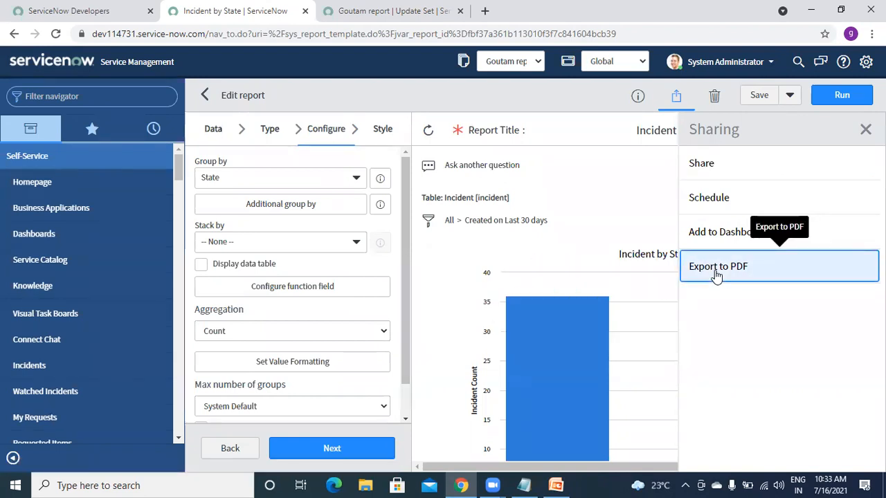
pyautogui.click(715, 271)
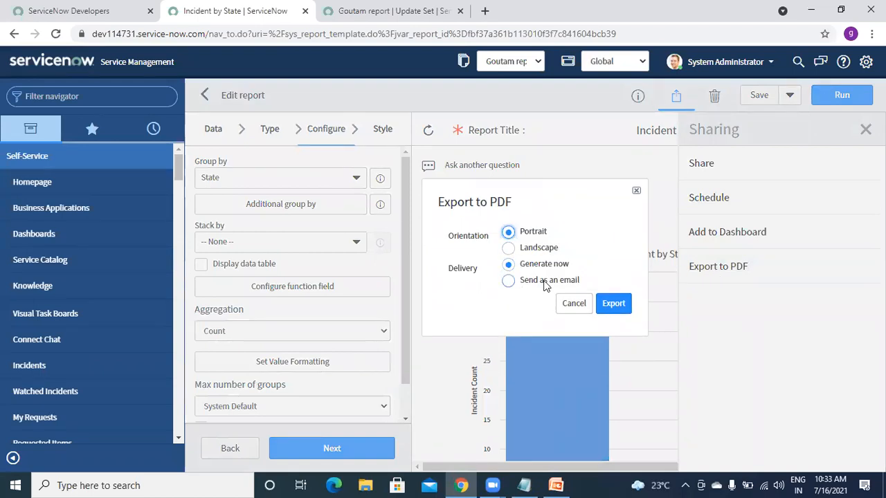
pyautogui.click(612, 305)
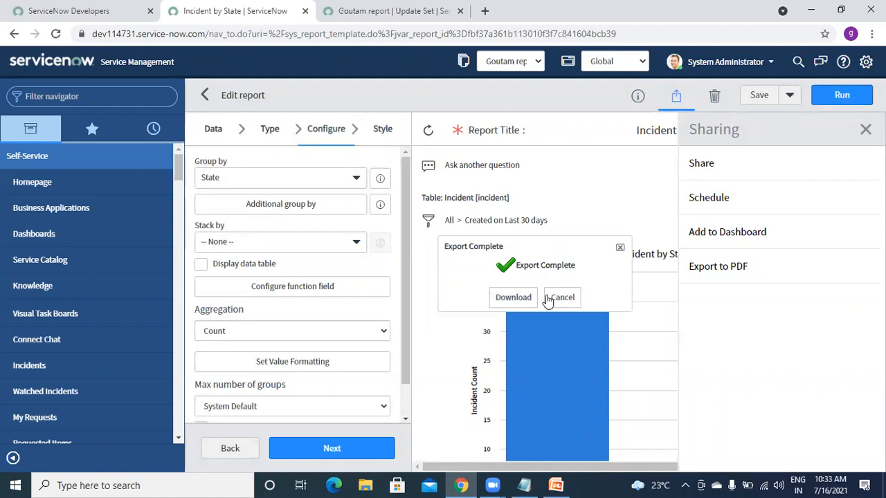
pyautogui.click(513, 295)
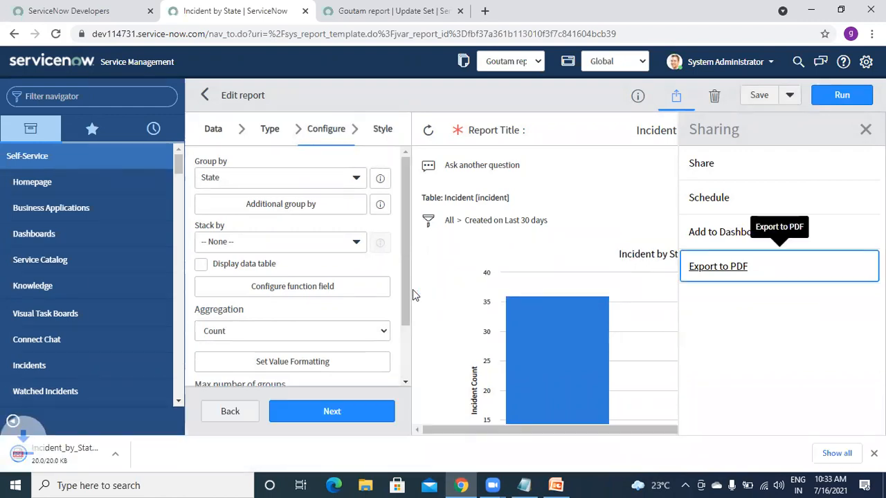
# - Open the downloaded Incident by State PDF in Chrome, check its chart, and return to ServiceNow
pyautogui.click(138, 453)
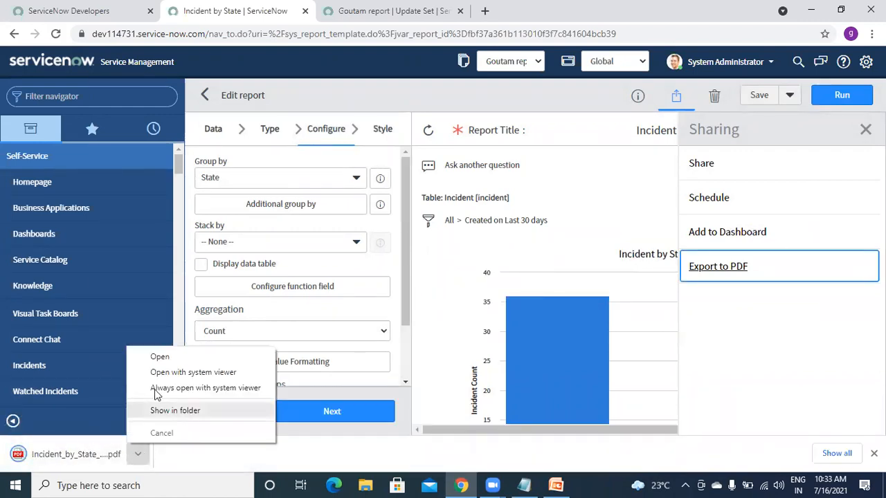
pyautogui.click(174, 358)
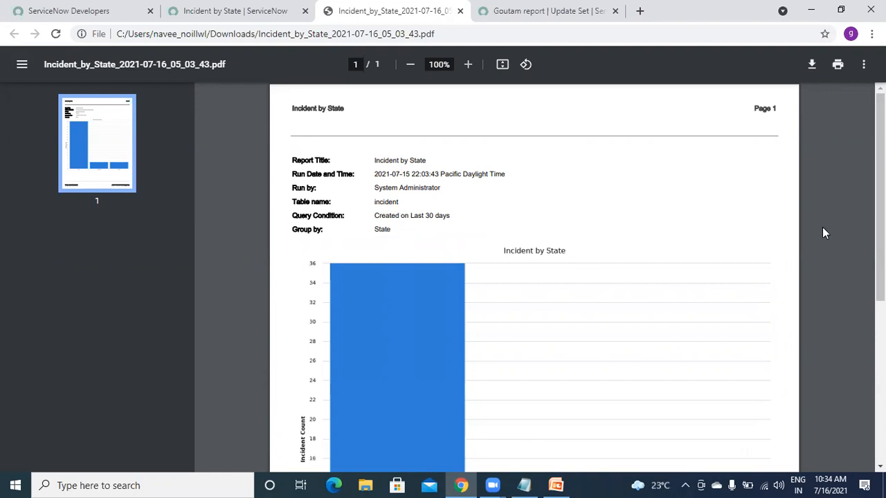
pyautogui.scroll(-4, 880, 194)
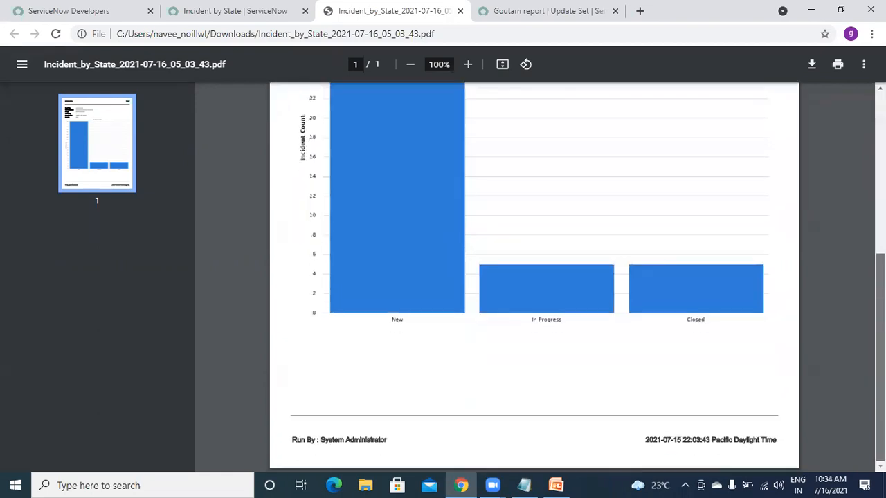
pyautogui.scroll(4, 881, 193)
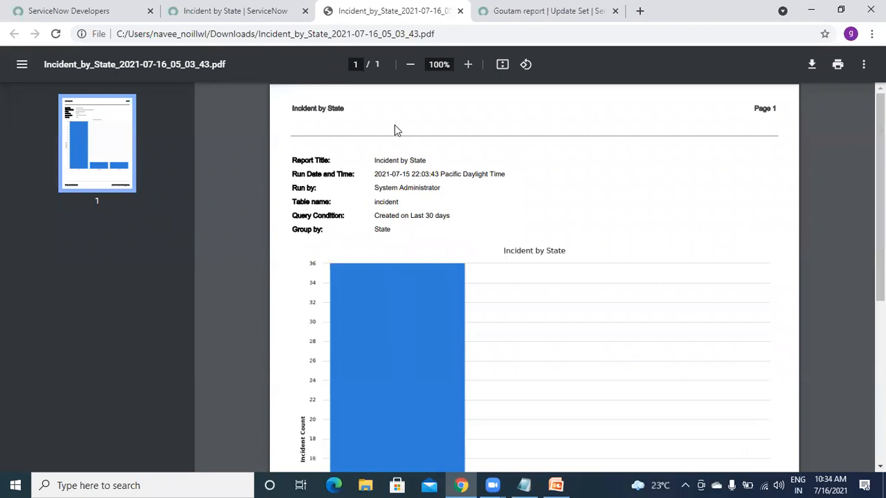
pyautogui.click(258, 21)
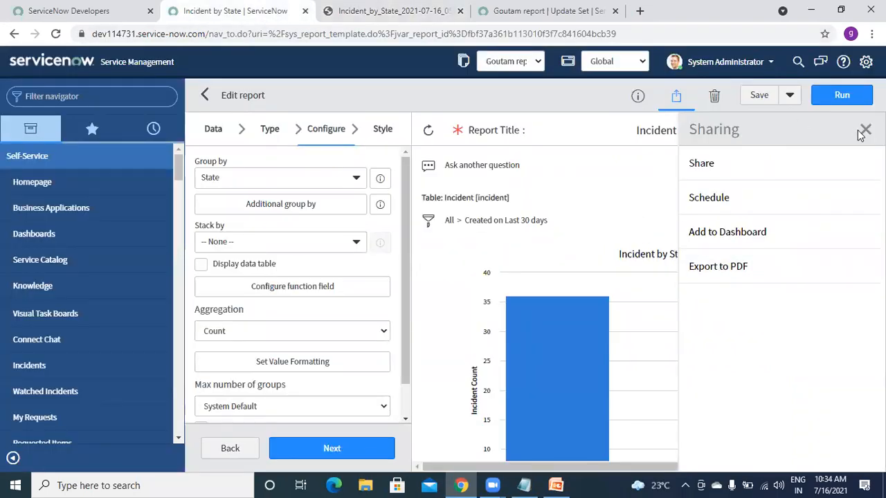
# - Close the Share and Sharing panels and display the report info: Bar type, Incident table, no groups
pyautogui.click(701, 164)
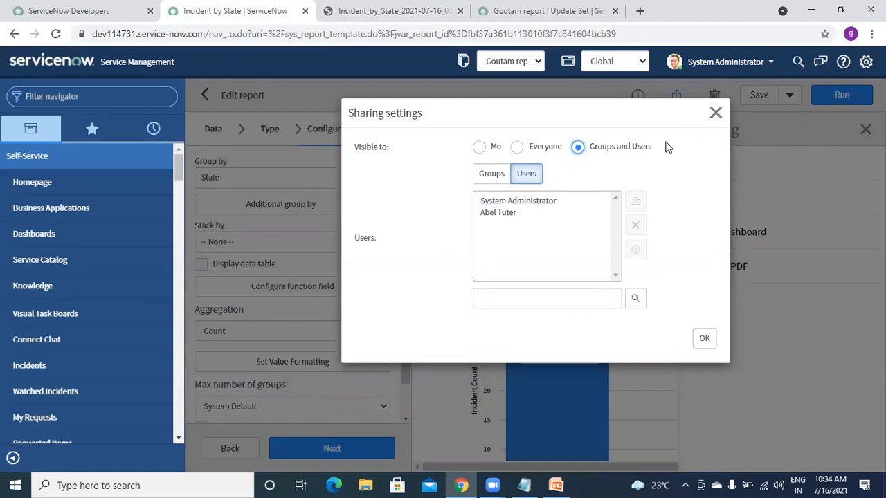
pyautogui.click(716, 113)
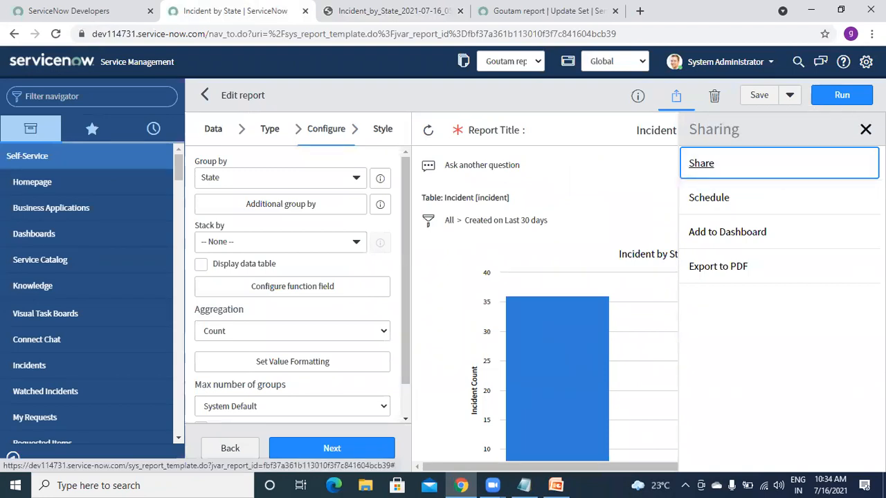
pyautogui.click(866, 130)
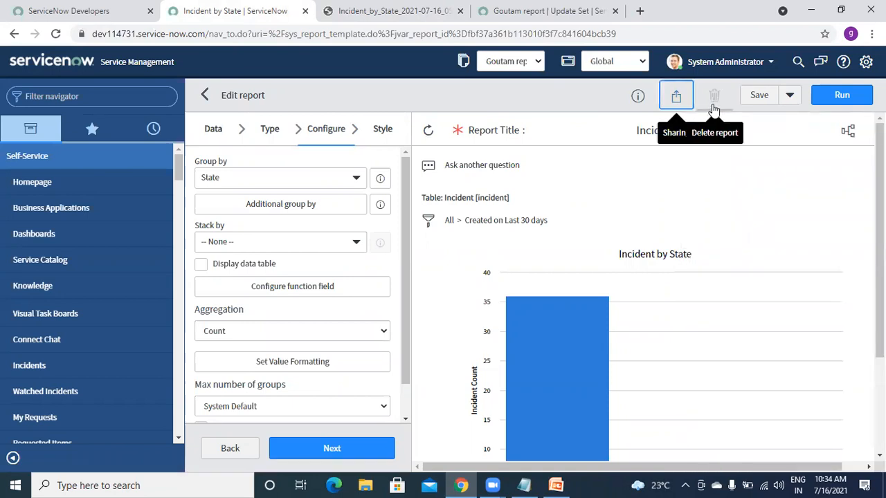
pyautogui.click(632, 98)
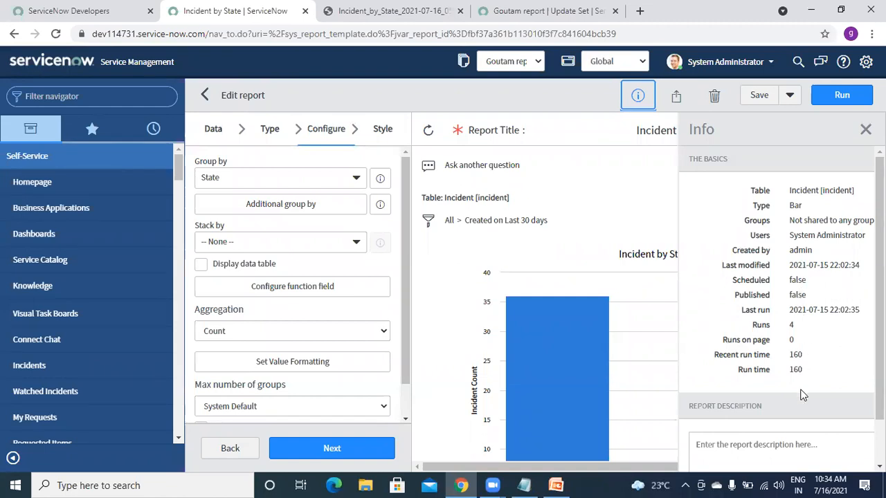
# - Close the info panel, view the drilldown structure, then close it to re-run the chart
pyautogui.click(865, 130)
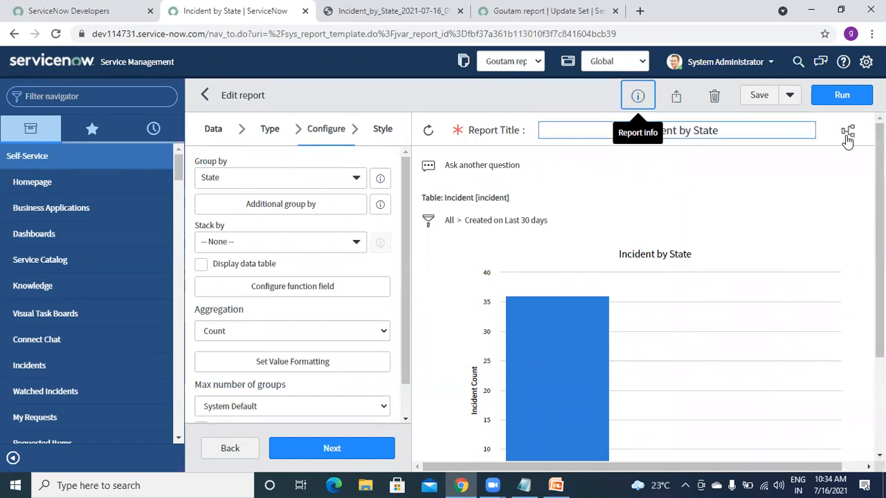
pyautogui.click(851, 134)
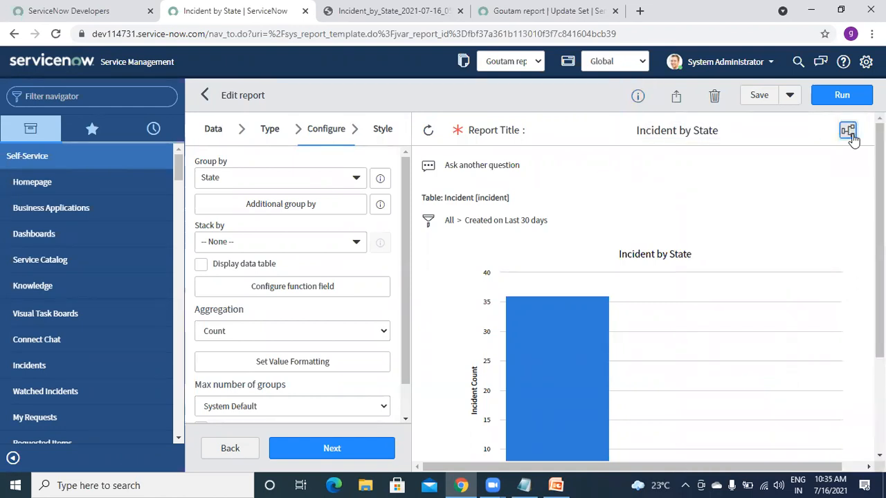
pyautogui.click(852, 136)
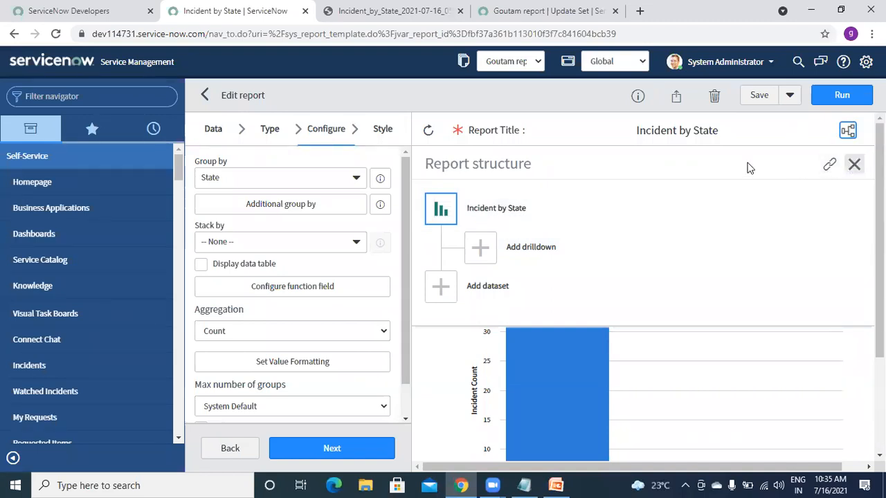
pyautogui.click(428, 132)
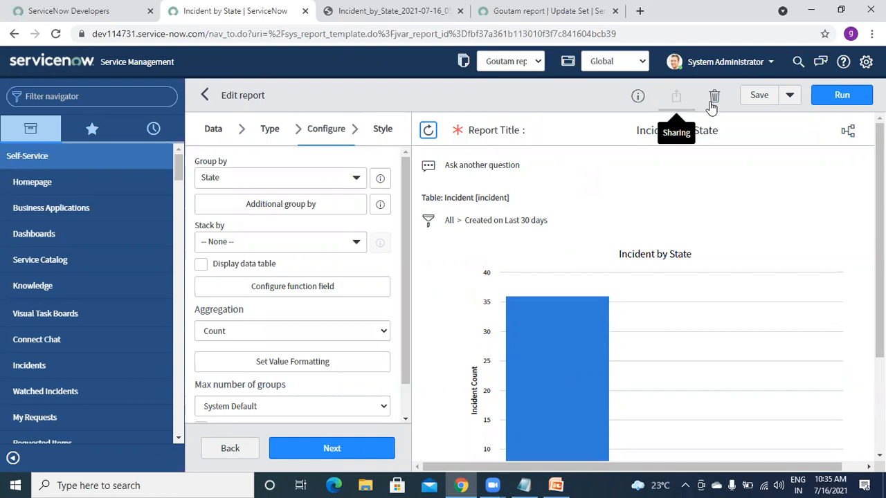
# - Filter the navigator to 'report' and start a blank report via Reports > Create New
pyautogui.click(789, 97)
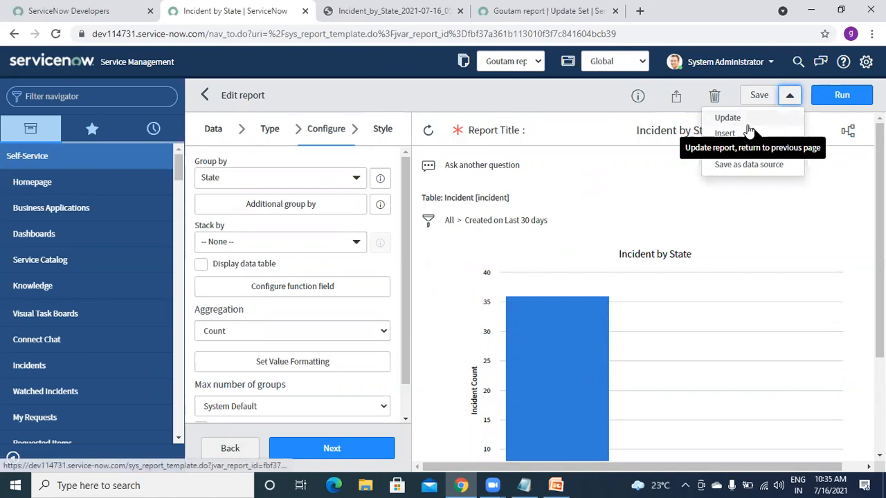
pyautogui.click(558, 95)
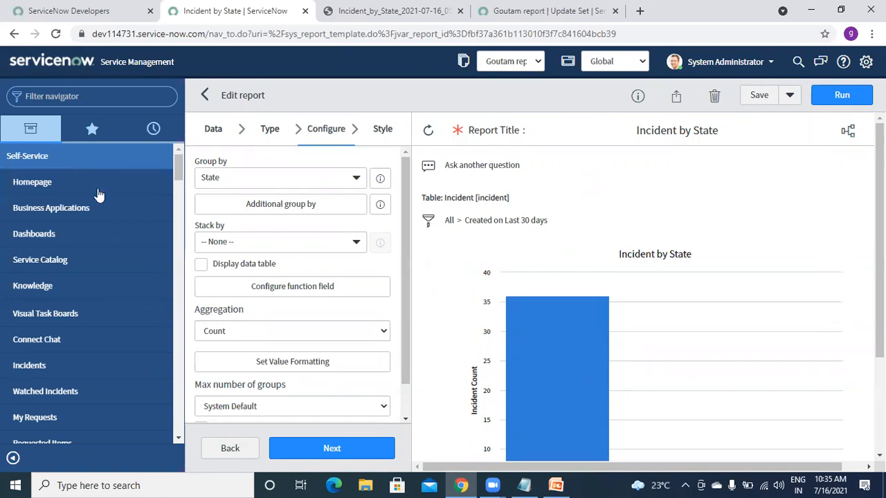
pyautogui.click(101, 102)
pyautogui.write('report')
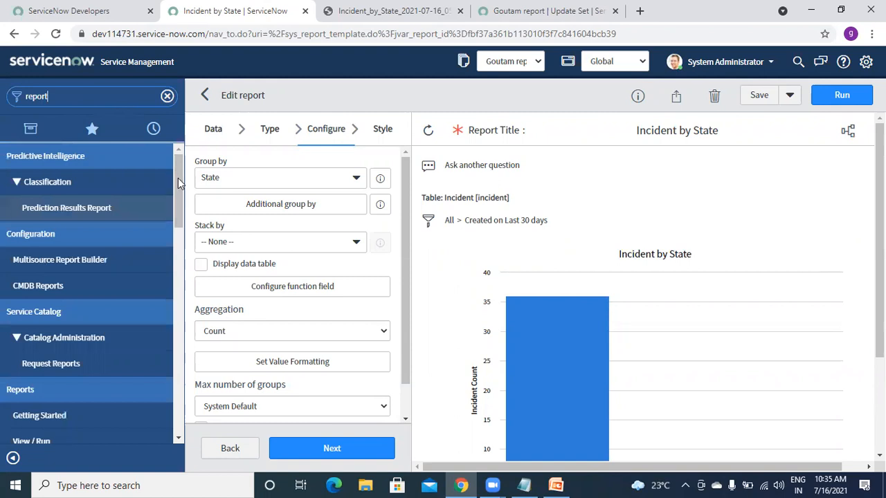
pyautogui.moveTo(178, 178); pyautogui.dragTo(182, 206)
pyautogui.scroll(-1, 99, 275)
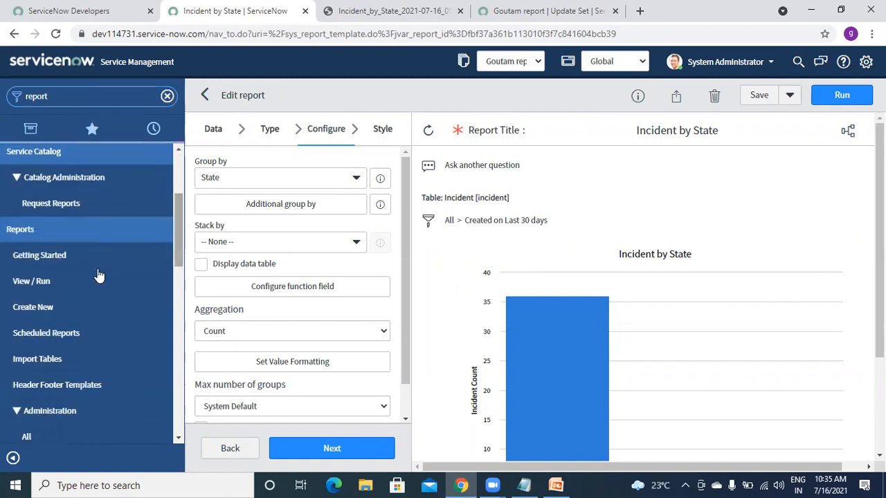
pyautogui.click(52, 305)
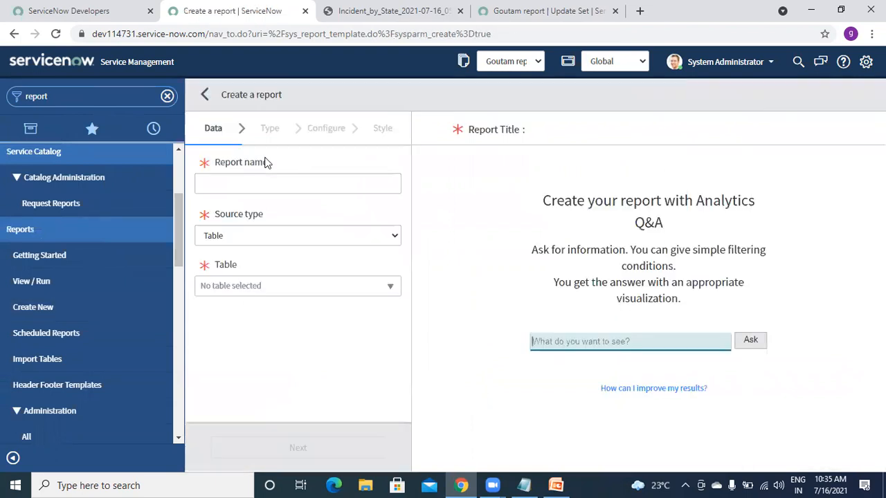
# - Name the new report 'Priority 5 incident' and base it on the Incident [incident] table
pyautogui.click(218, 183)
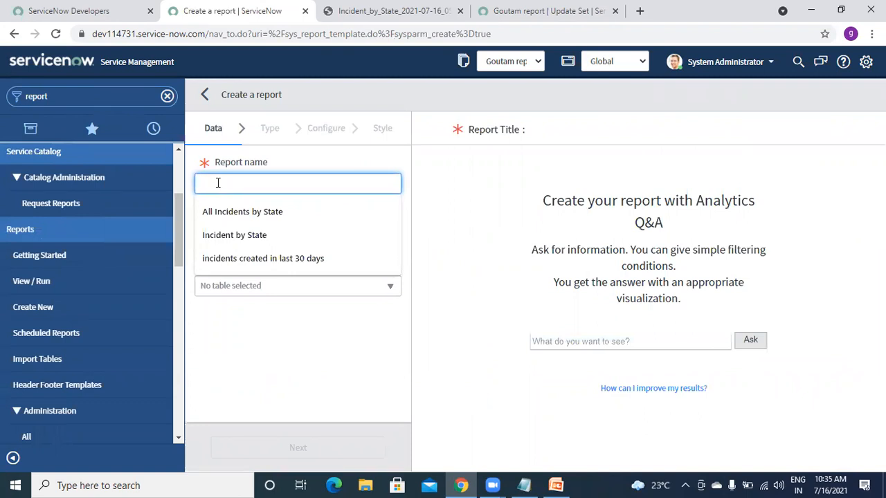
pyautogui.write('Pri')
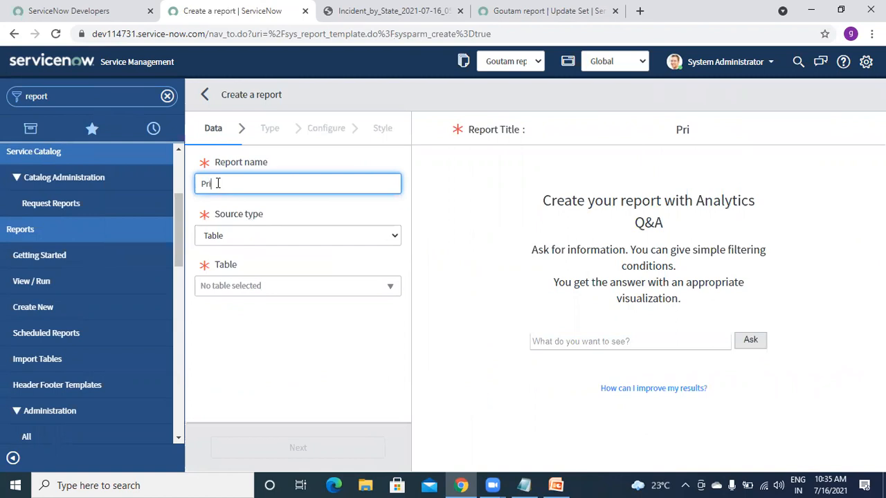
pyautogui.write('ority 5 incident')
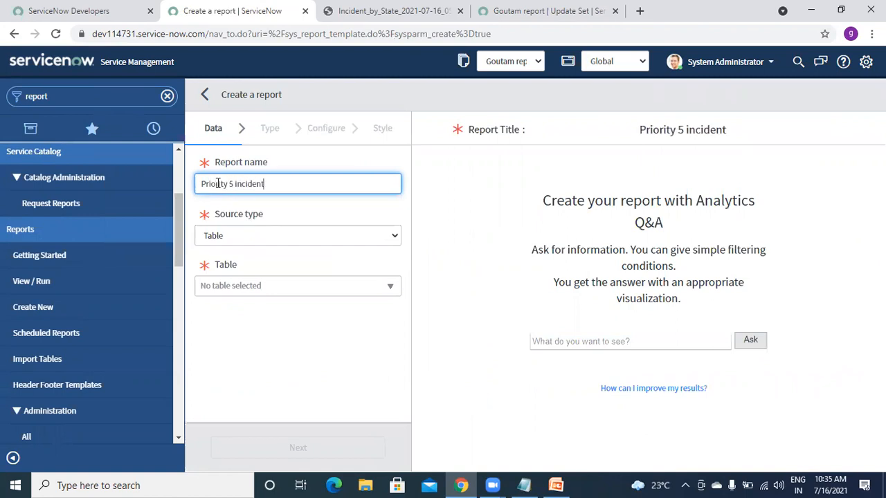
pyautogui.click(240, 288)
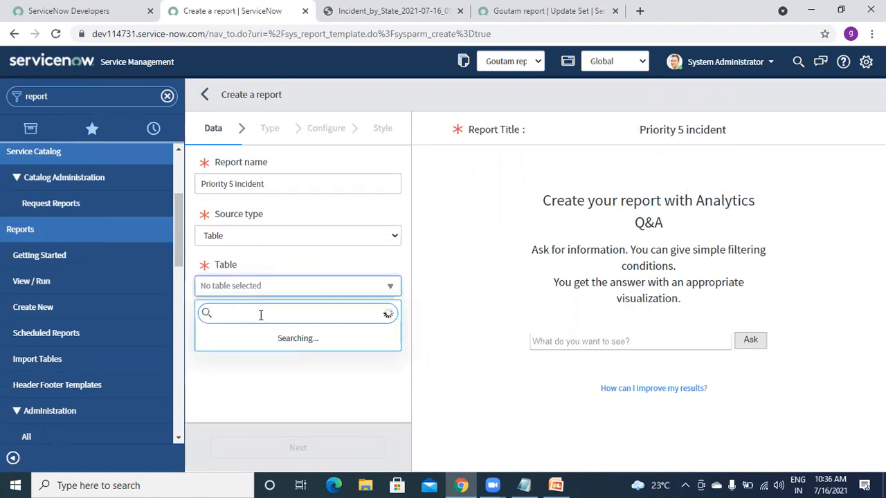
pyautogui.write('incidre')
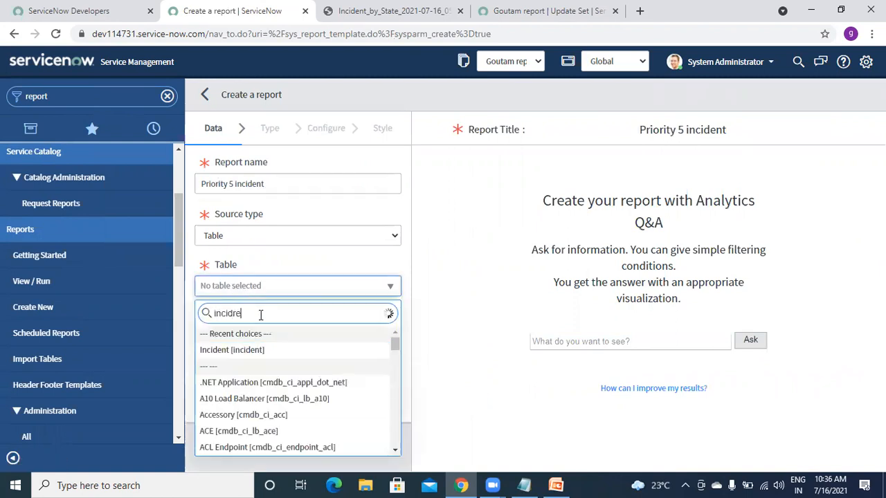
pyautogui.press('BackSpace')
pyautogui.press('BackSpace')
pyautogui.write('nt')
pyautogui.click(248, 351)
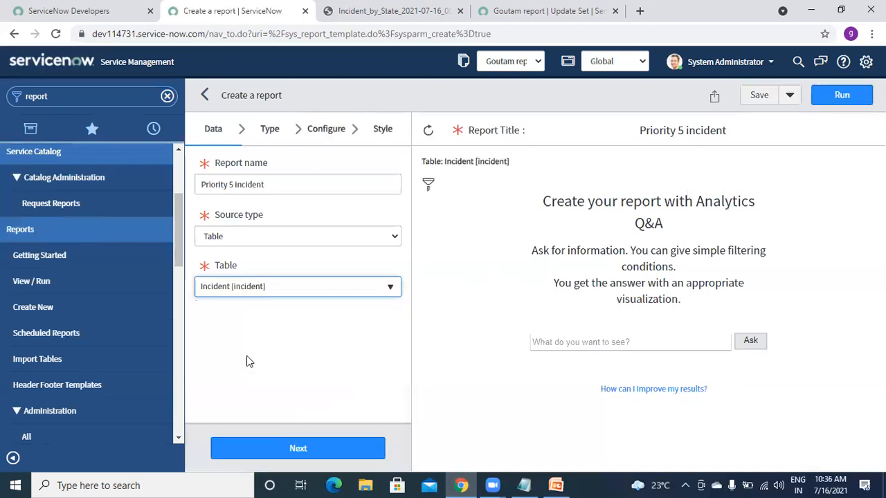
pyautogui.click(270, 129)
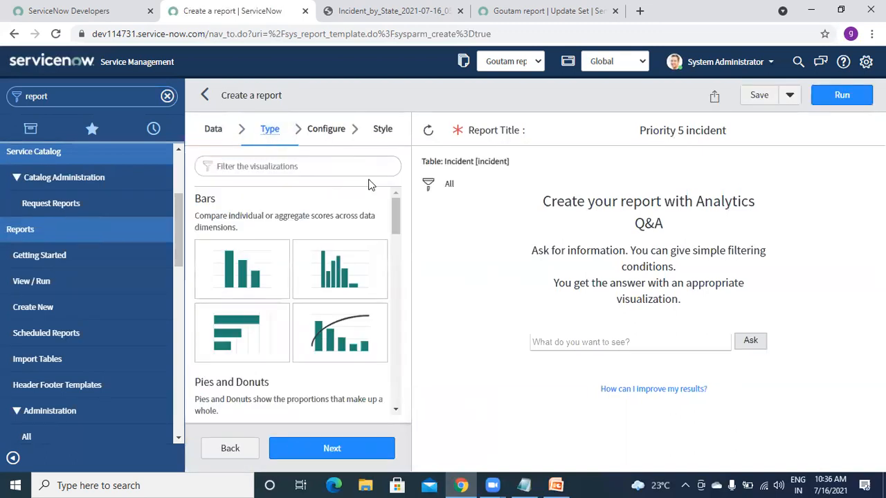
# - Make the report a Single Score with Count aggregation and run it, showing 109 incidents
pyautogui.moveTo(392, 210); pyautogui.dragTo(404, 339)
pyautogui.click(335, 246)
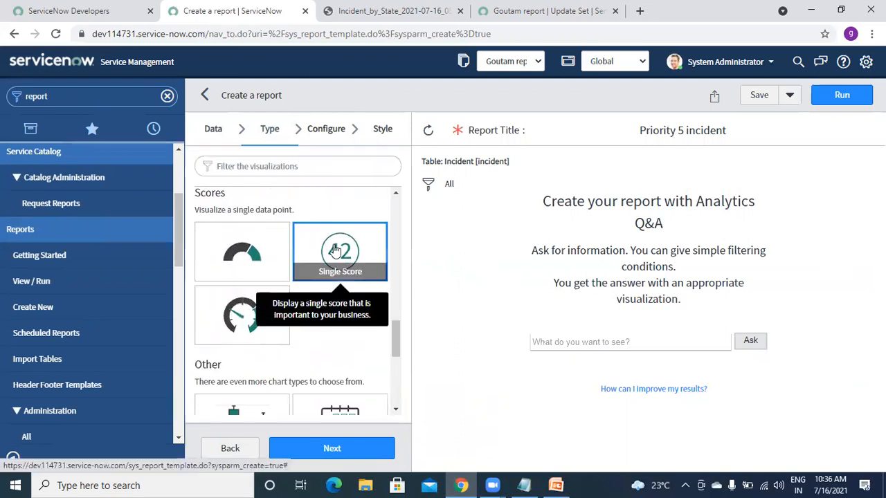
pyautogui.click(313, 134)
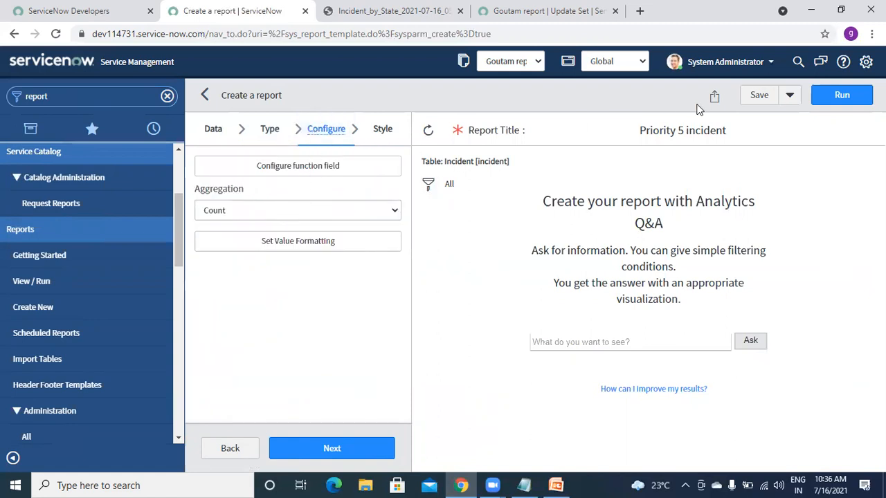
pyautogui.click(854, 99)
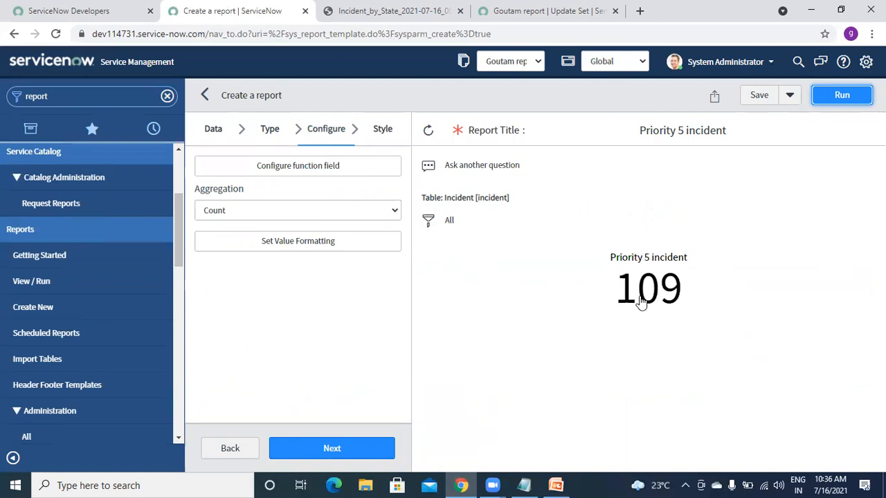
# - Filter the score on Priority is 5 - Planning and rerun it, giving 57 incidents
pyautogui.moveTo(643, 292)
pyautogui.click(429, 232)
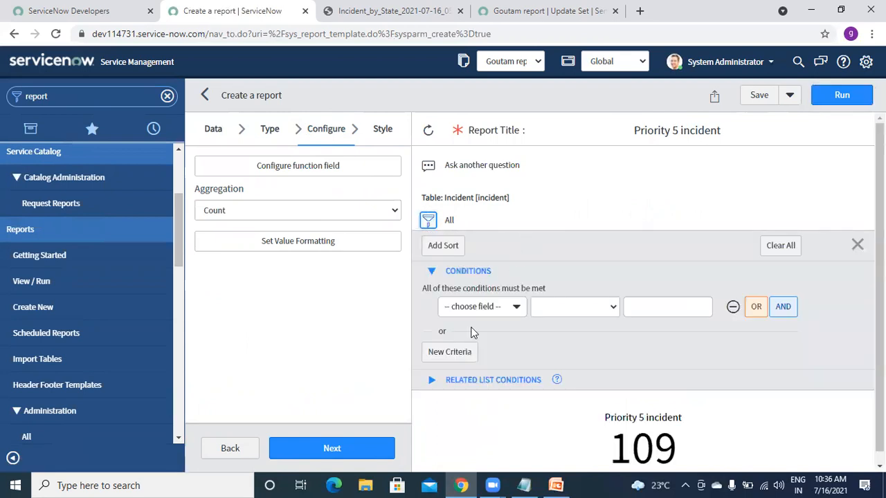
pyautogui.click(483, 308)
pyautogui.write('prio')
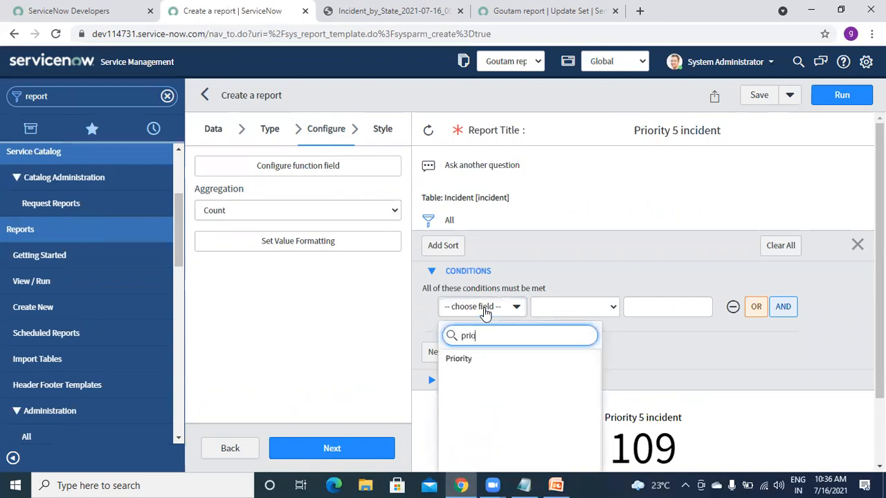
pyautogui.click(476, 363)
pyautogui.click(668, 312)
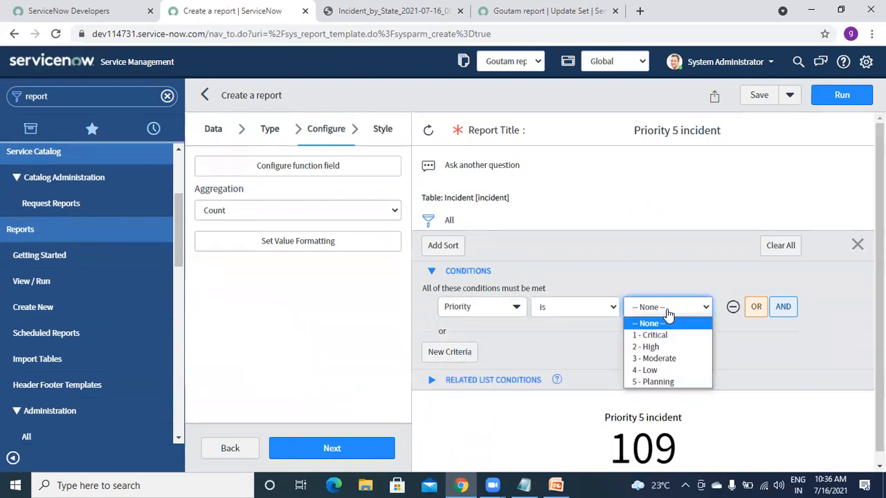
pyautogui.click(654, 382)
pyautogui.click(839, 98)
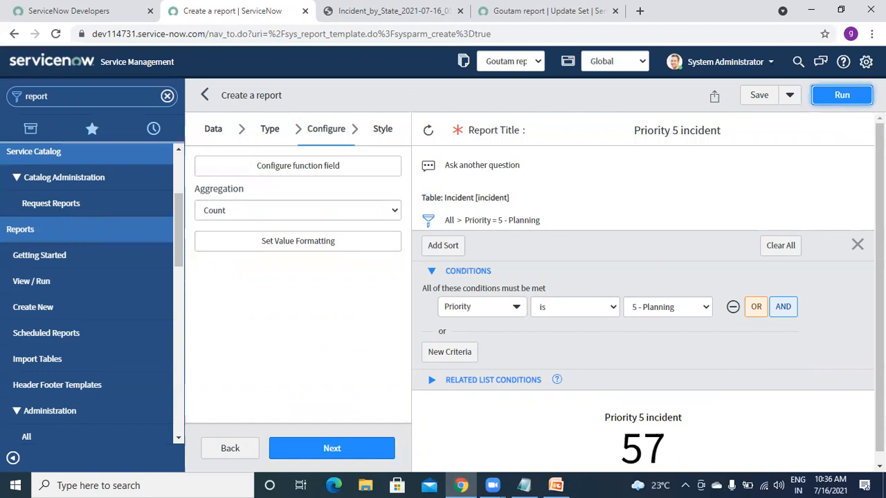
pyautogui.scroll(-1, 855, 228)
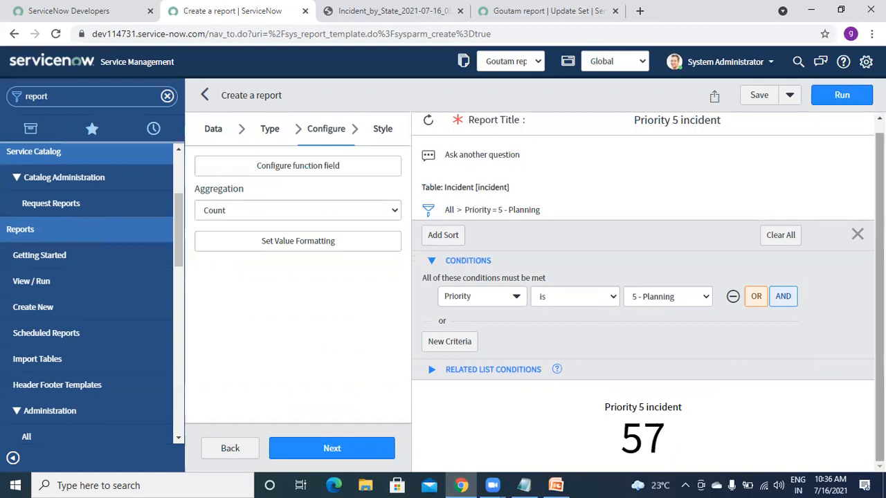
pyautogui.click(857, 237)
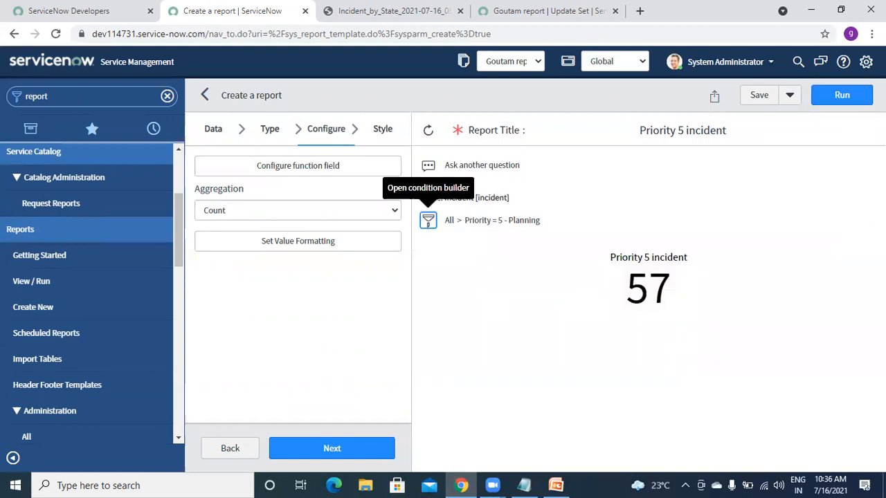
# - Save the Priority 5 incident report, view its 57 incidents, then return to the System Administration homepage
pyautogui.click(759, 96)
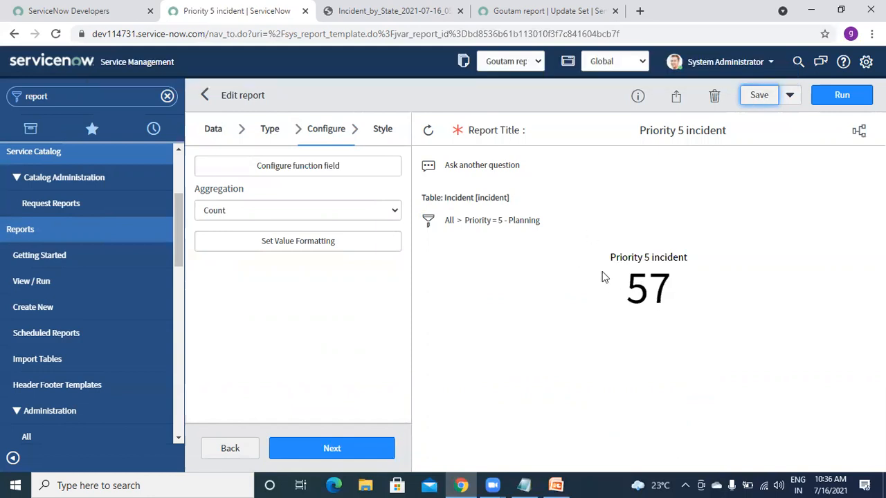
pyautogui.moveTo(652, 290)
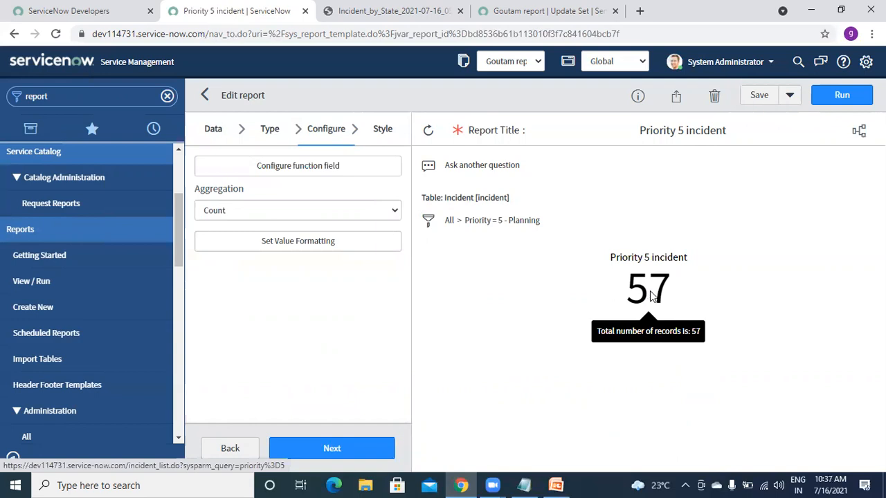
pyautogui.click(649, 291)
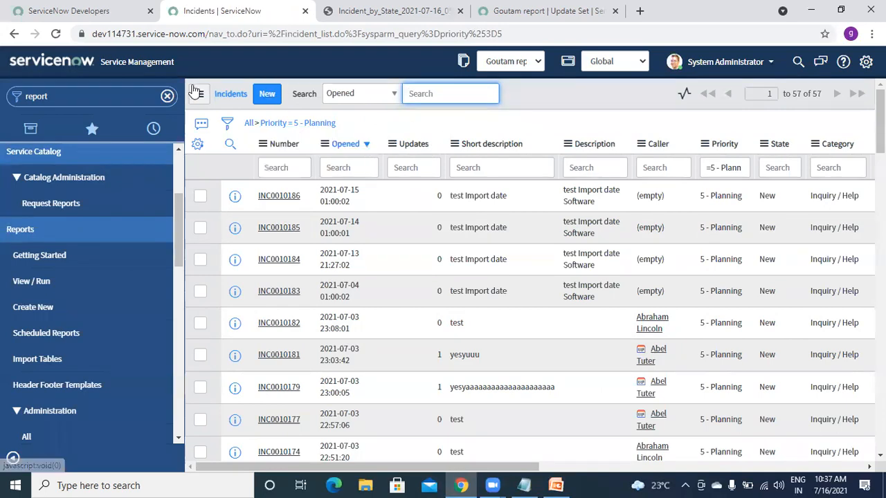
pyautogui.click(128, 95)
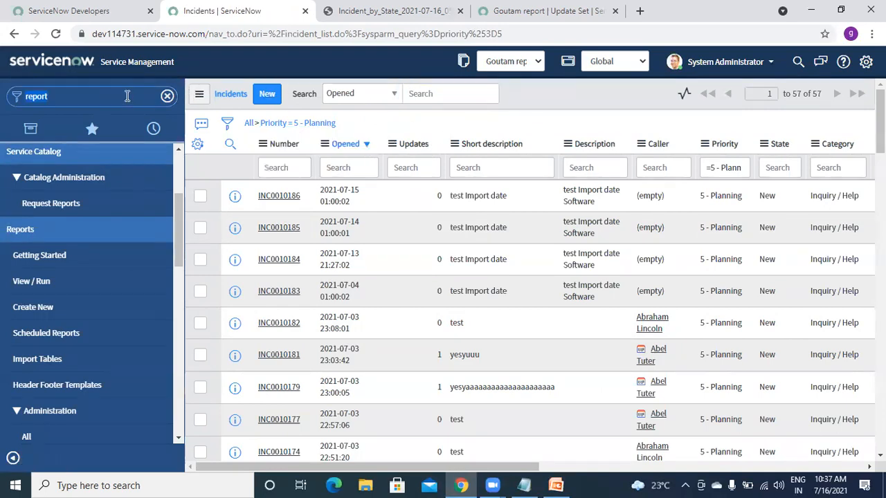
pyautogui.click(37, 60)
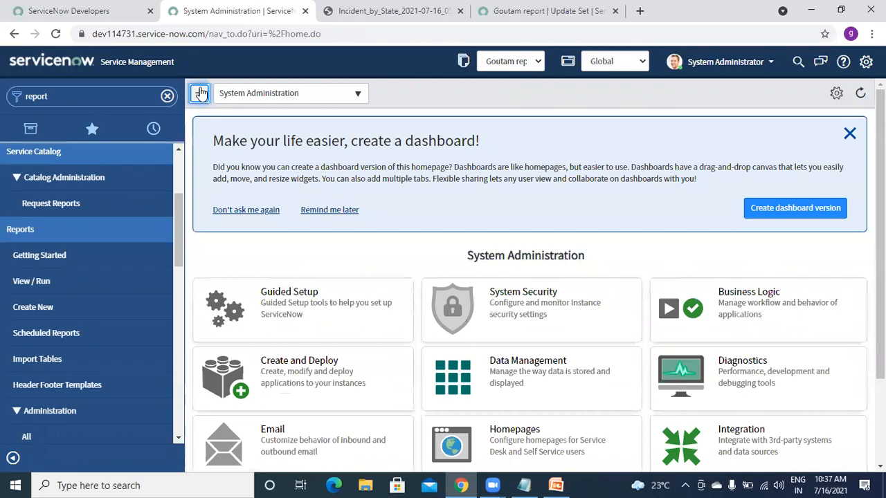
# - Switch the homepage to the MID Server Dashboard
pyautogui.click(290, 95)
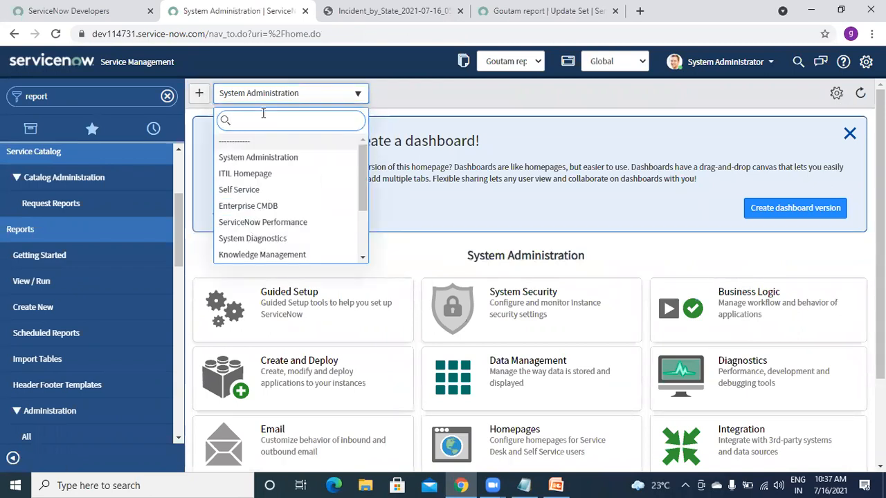
pyautogui.write('incident')
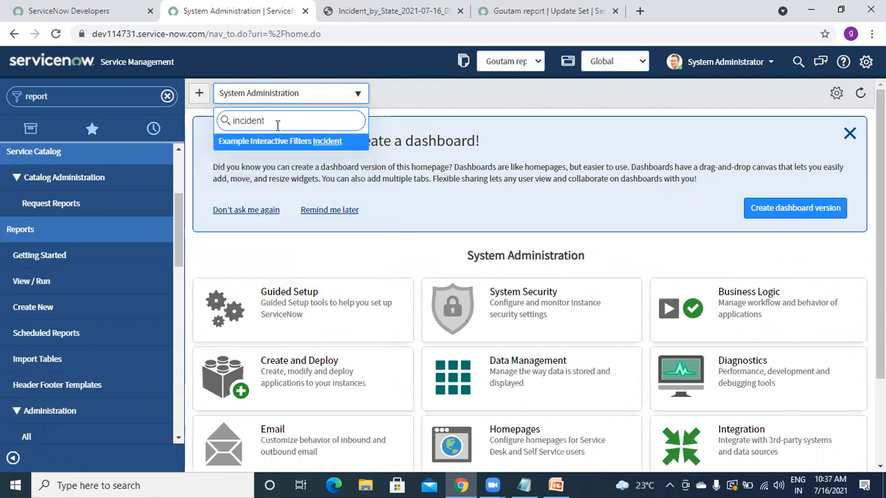
pyautogui.hotkey('ctrl', 'a')
pyautogui.press('BackSpace')
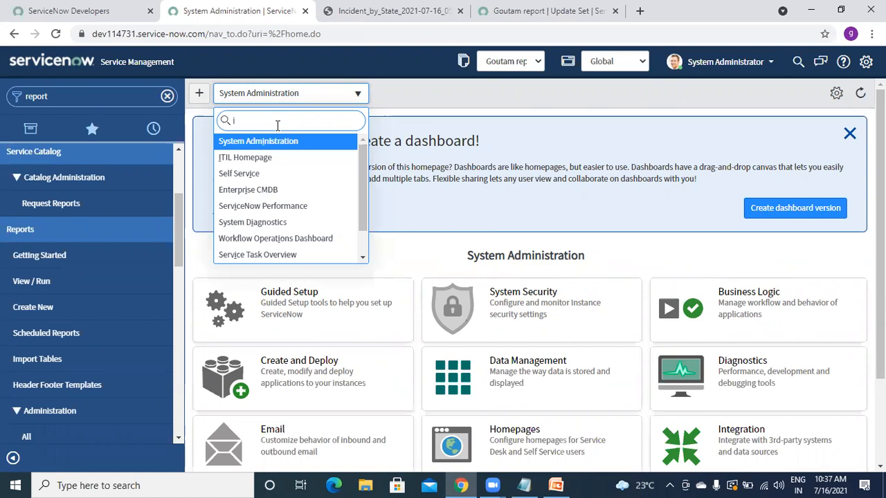
pyautogui.press('BackSpace')
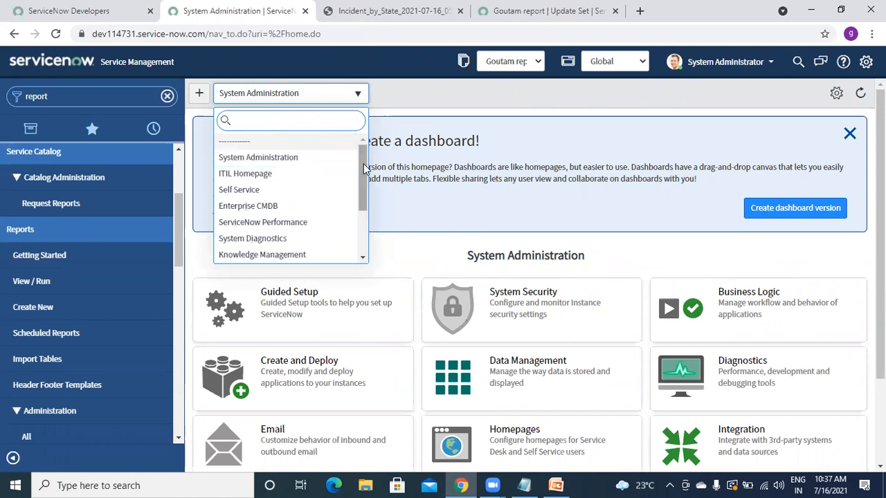
pyautogui.moveTo(365, 170); pyautogui.dragTo(370, 221)
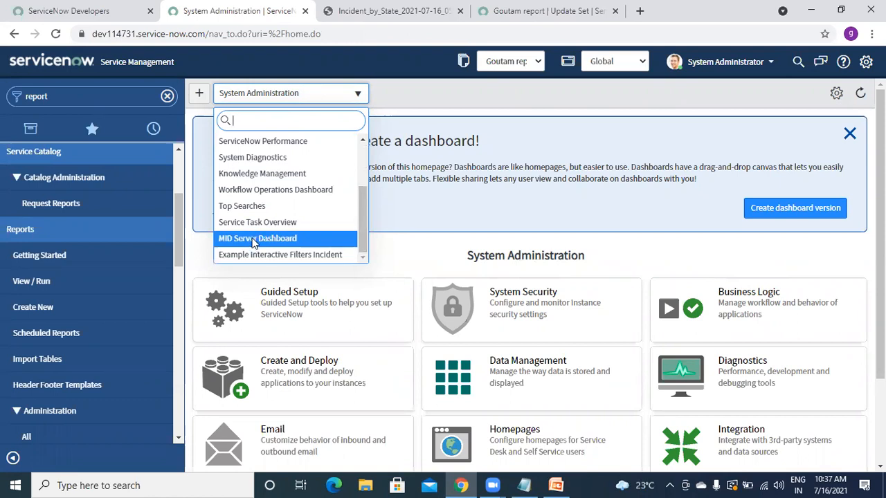
pyautogui.click(253, 240)
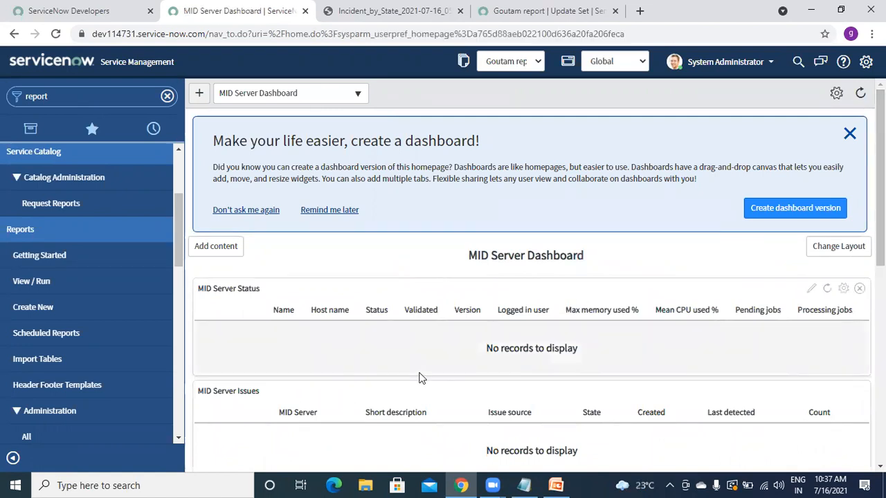
# - Switch the homepage to Knowledge Management
pyautogui.click(321, 92)
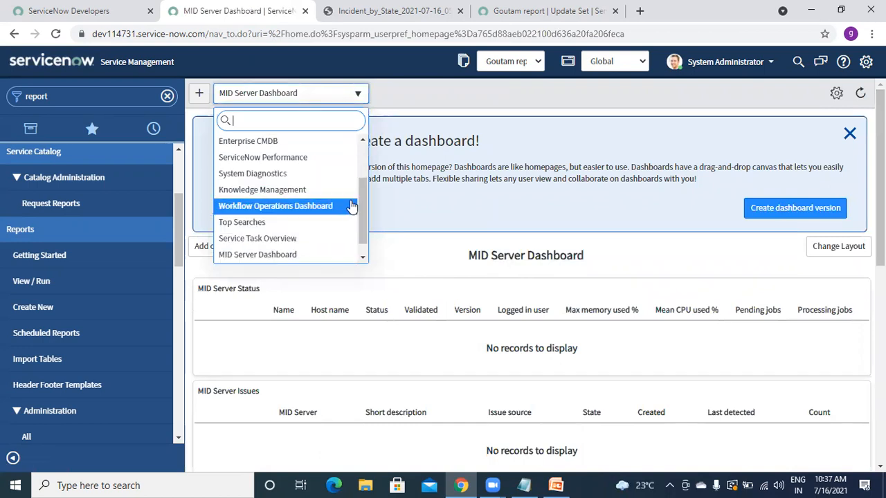
pyautogui.moveTo(363, 192); pyautogui.dragTo(360, 217)
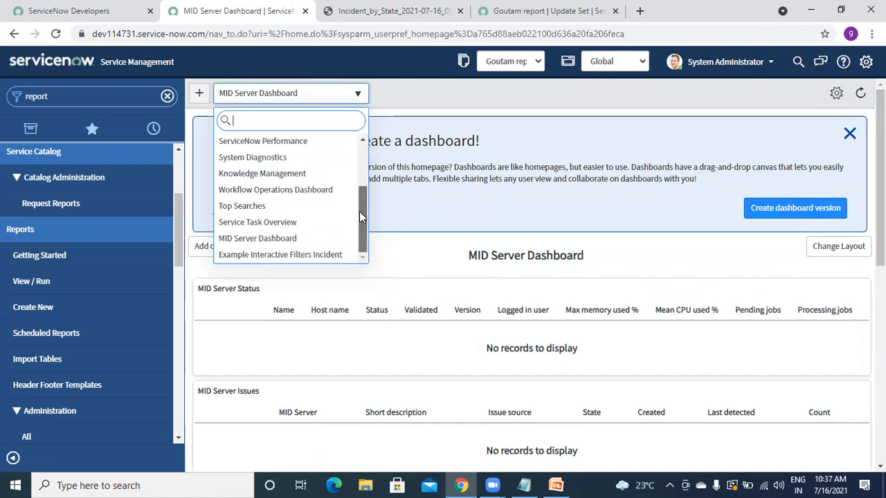
pyautogui.scroll(1, 357, 202)
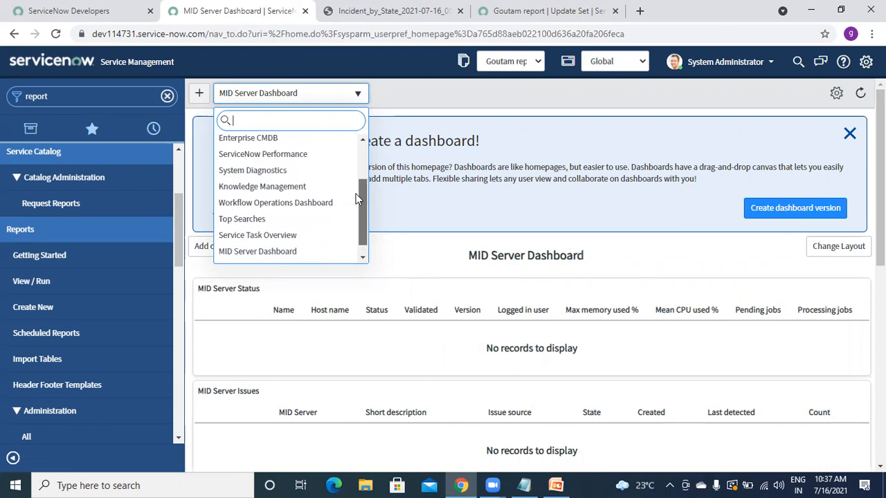
pyautogui.click(280, 189)
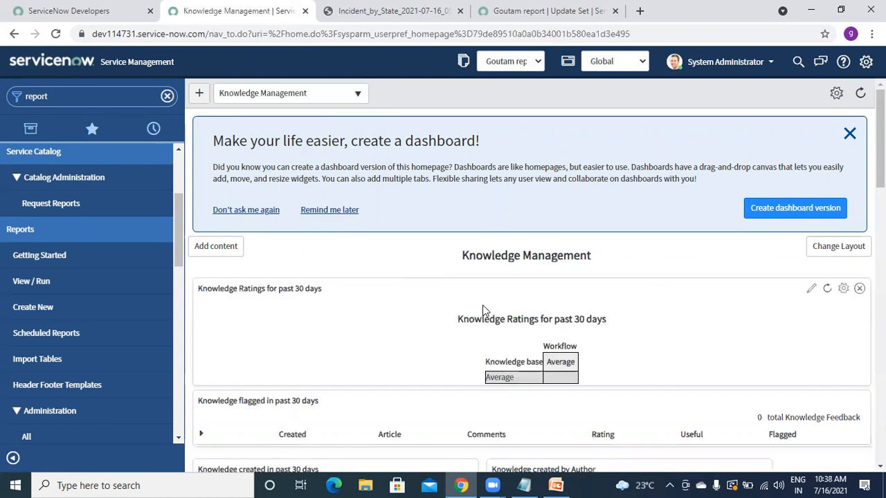
# - Drill into the Sep/2014 bar of Knowledge created by Author, then go to Reports > View / Run
pyautogui.moveTo(880, 147); pyautogui.dragTo(880, 221)
pyautogui.moveTo(542, 349)
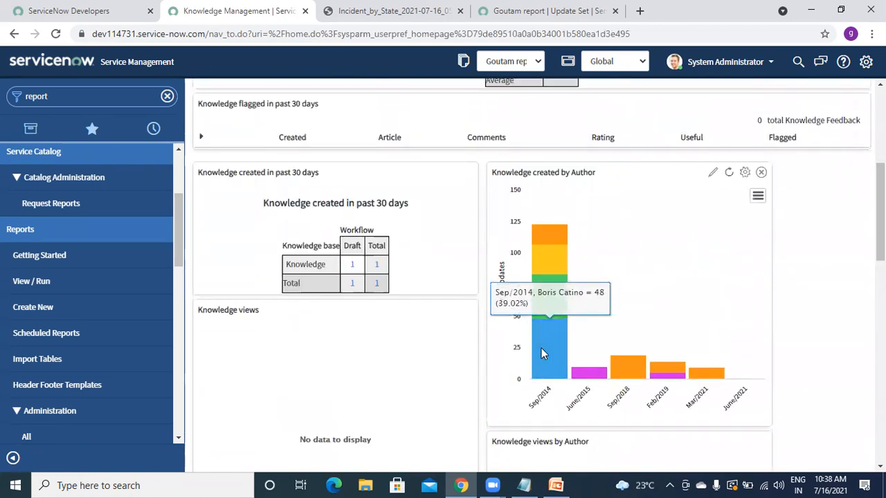
pyautogui.click(542, 349)
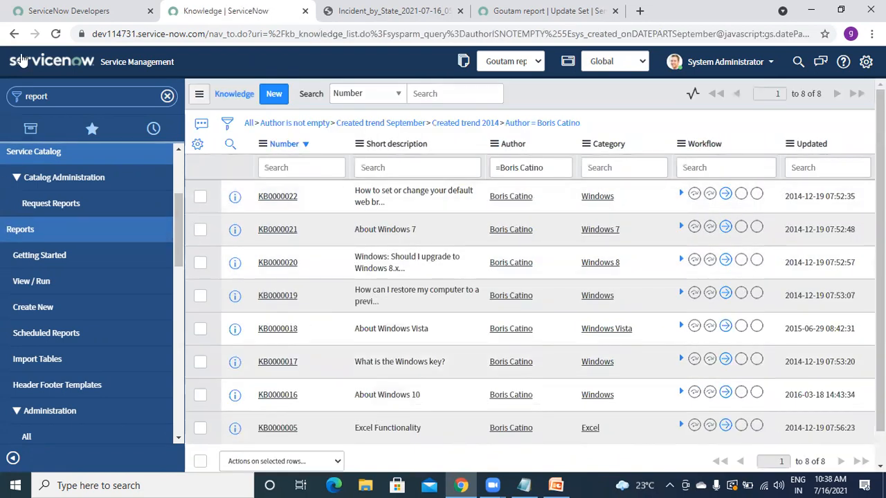
pyautogui.click(31, 273)
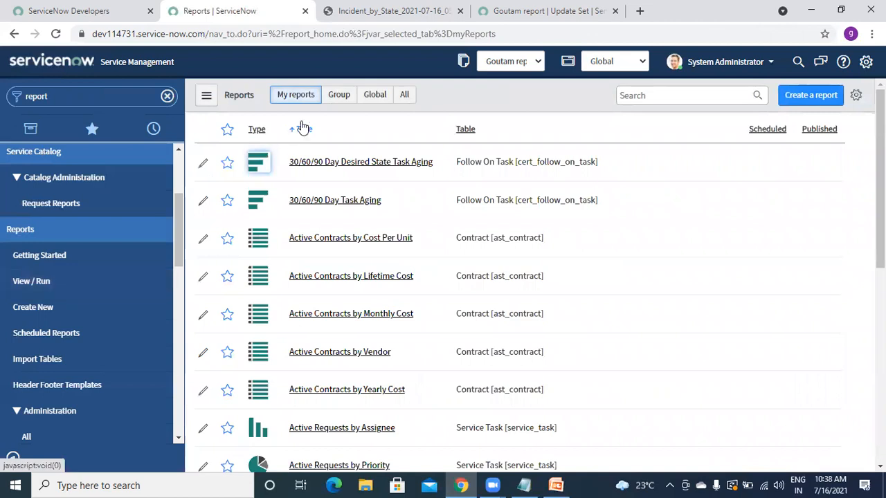
# - Confirm the Group reports view lists none, then bring up the in-progress report update set
pyautogui.click(338, 98)
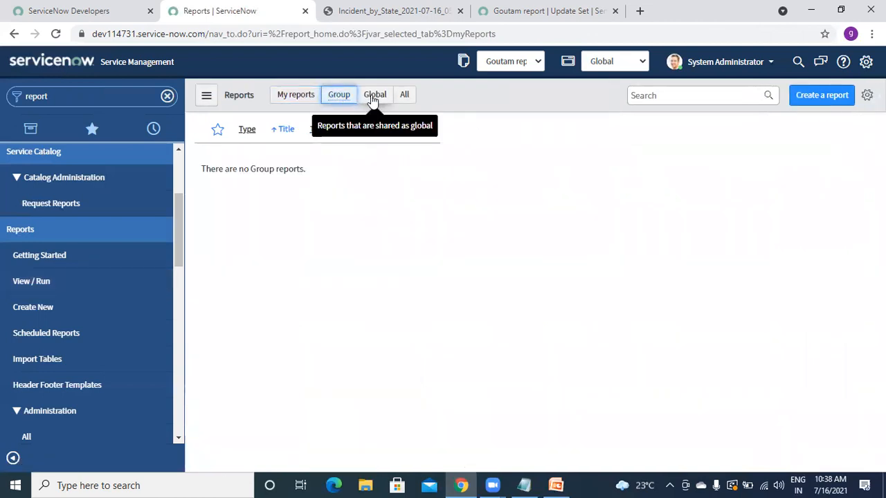
pyautogui.click(665, 97)
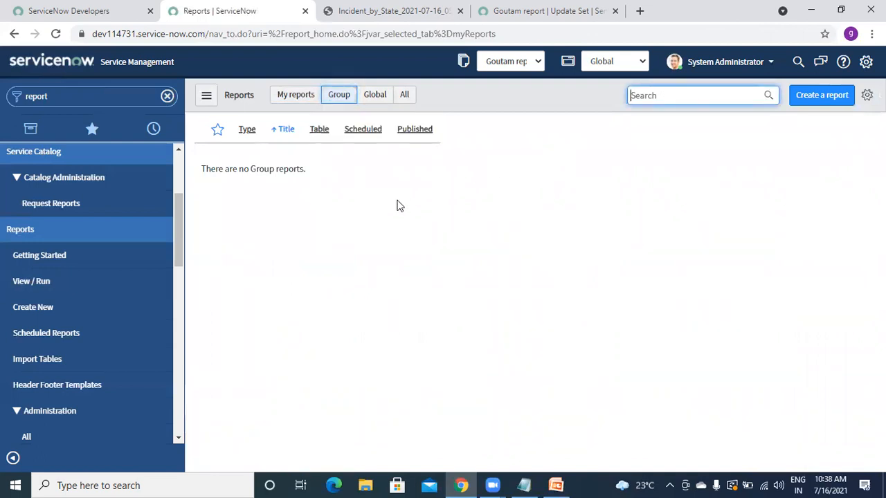
pyautogui.click(120, 101)
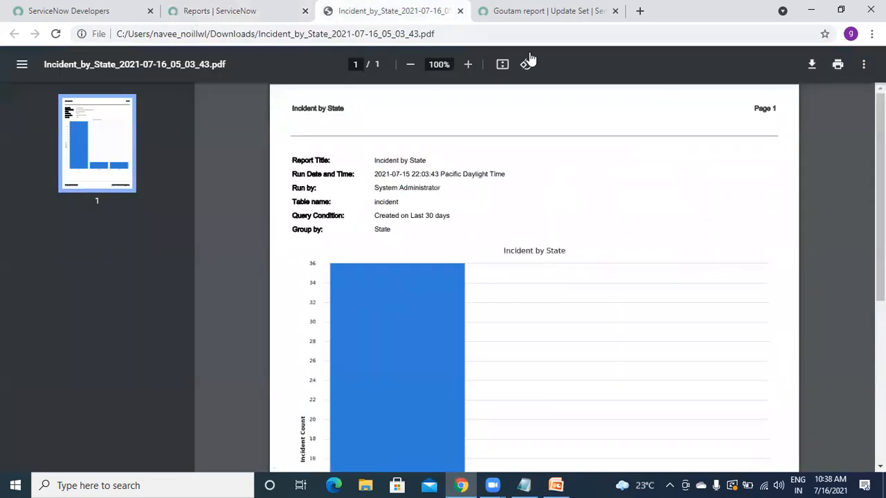
pyautogui.click(524, 17)
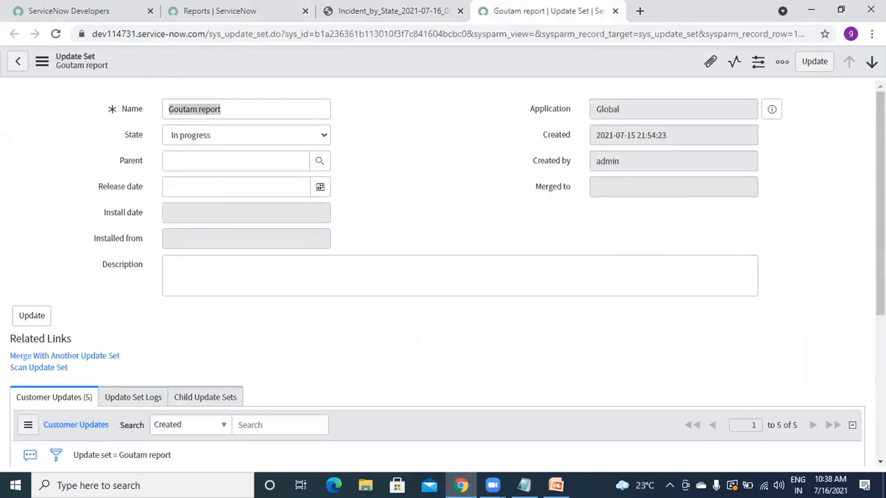
# - Review the Customer Updates, marking the Incident by State and Priority 5 incident entries, then return to Reports
pyautogui.scroll(-4, 260, 305)
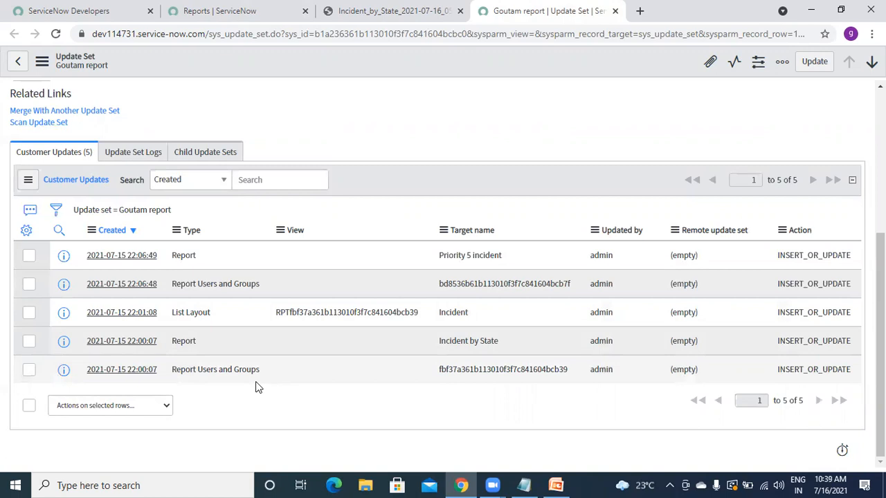
pyautogui.moveTo(438, 341); pyautogui.dragTo(510, 346)
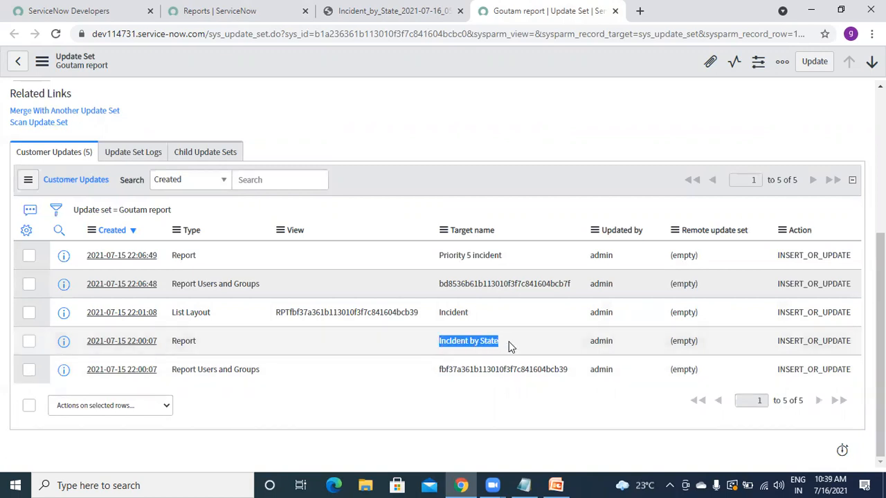
pyautogui.moveTo(438, 256); pyautogui.dragTo(519, 260)
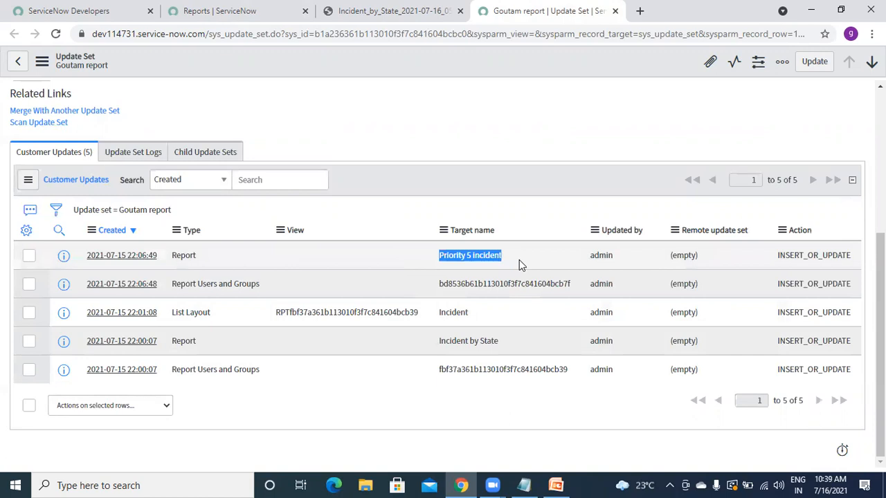
pyautogui.click(455, 202)
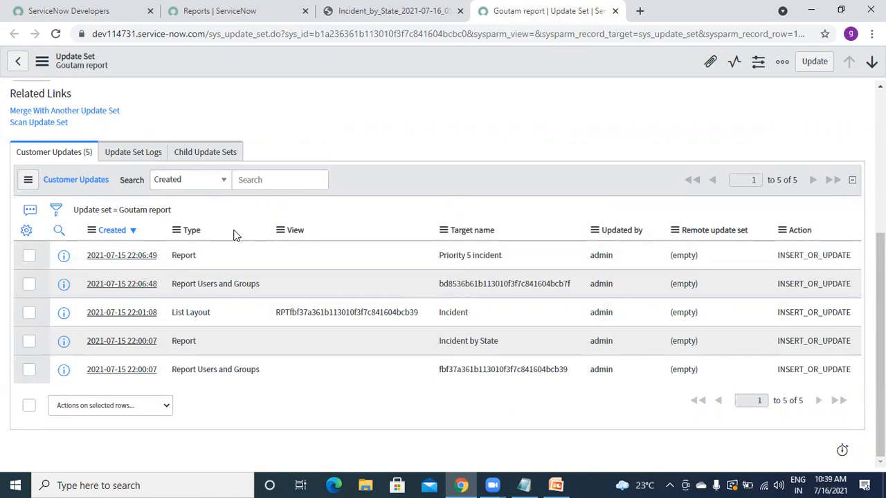
pyautogui.click(215, 11)
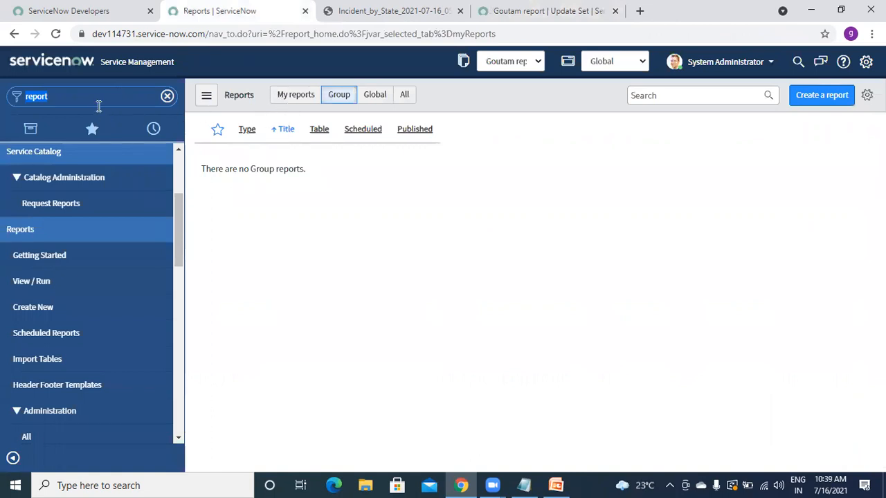
# - Filter the navigator for 'dashboard' and open the Dashboards overview
pyautogui.write('dashboard')
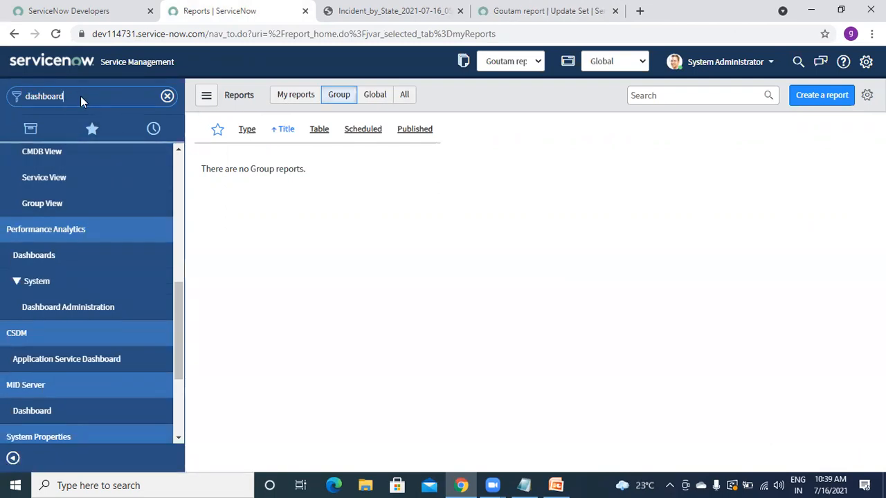
pyautogui.press('Return')
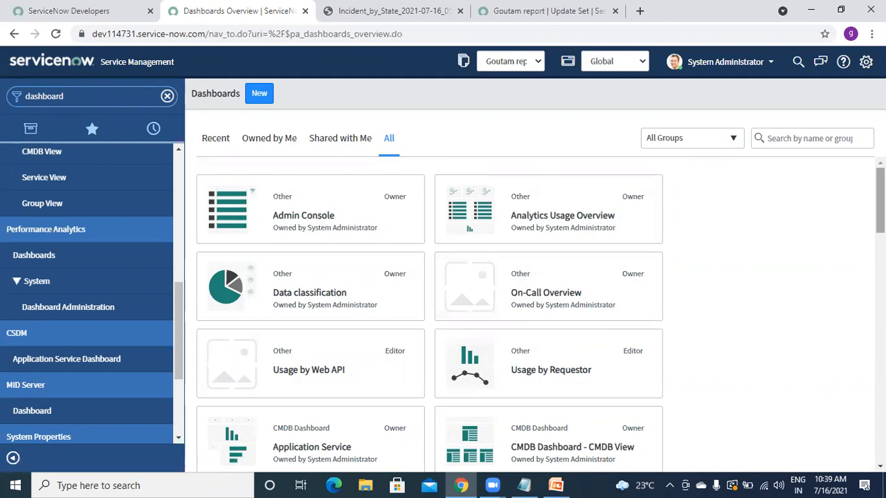
# - Browse the dashboard cards and open the Incident Management dashboard
pyautogui.scroll(-6, 880, 201)
pyautogui.scroll(-10, 535, 314)
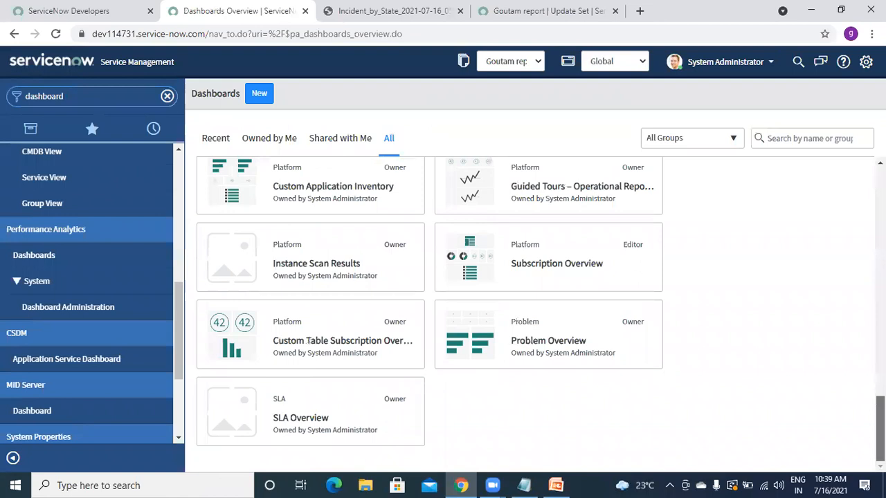
pyautogui.scroll(3, 535, 314)
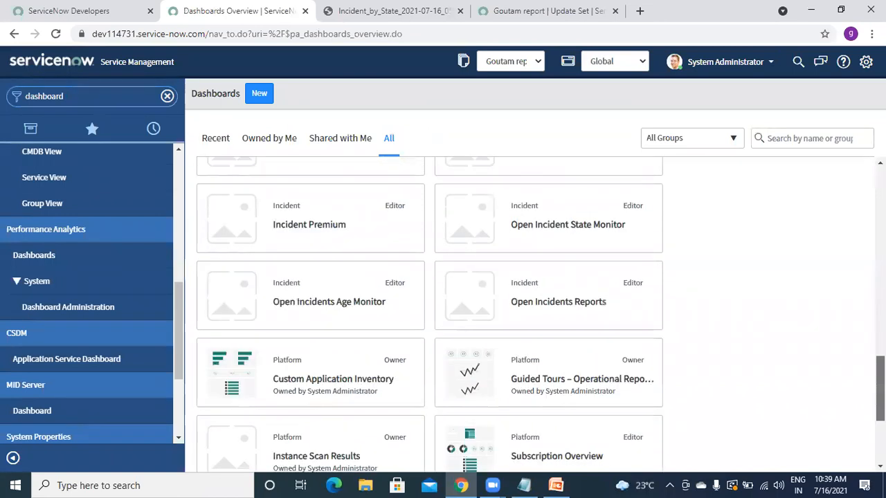
pyautogui.scroll(2, 541, 314)
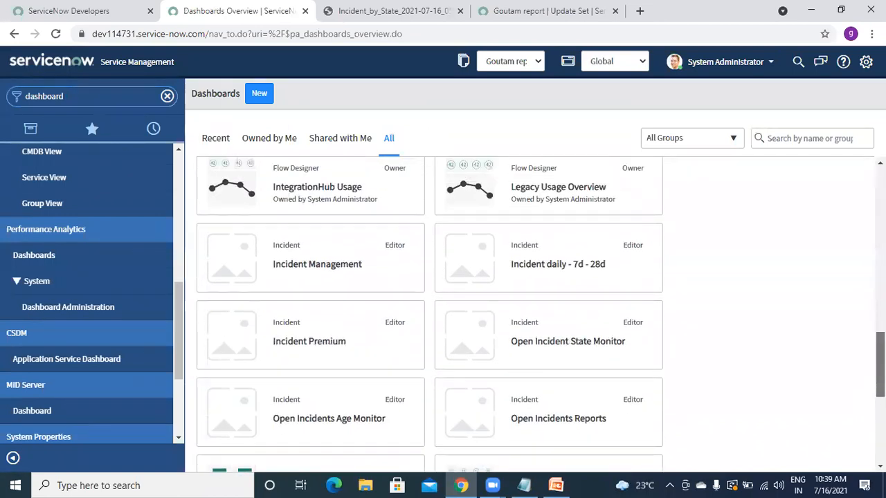
pyautogui.click(333, 248)
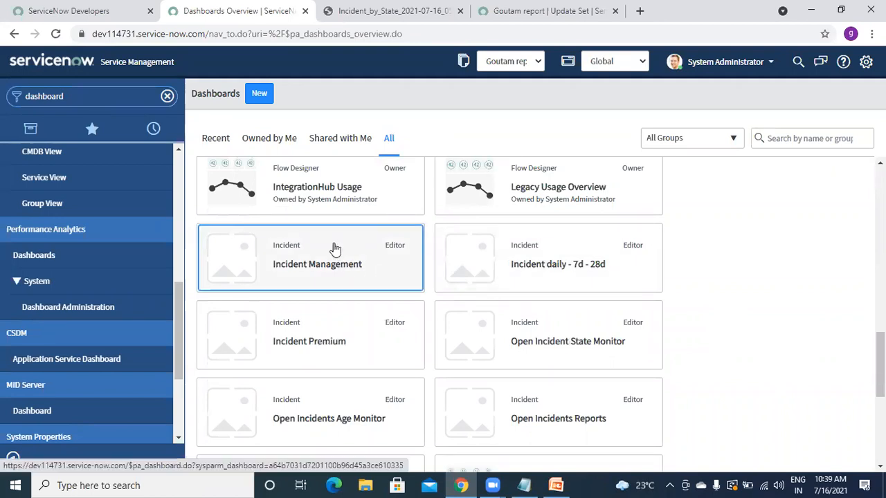
pyautogui.click(334, 248)
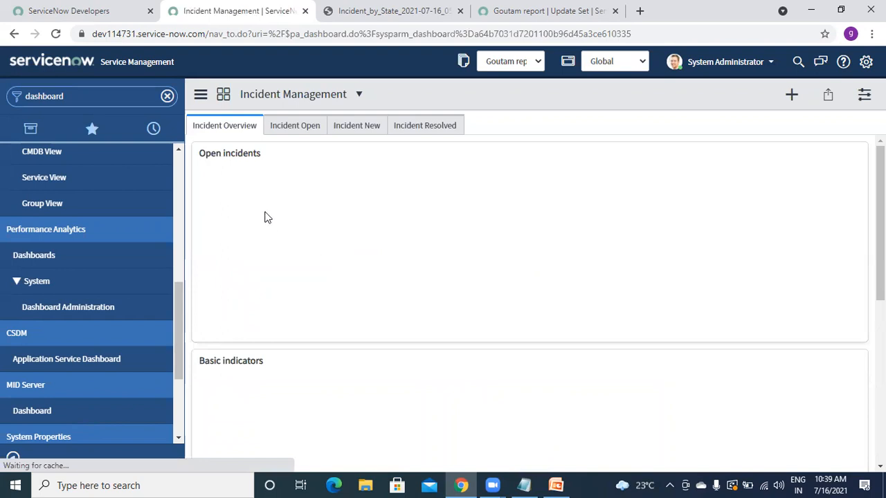
# - Scan the Incident Overview, then review the Incident Open widgets: Planning 43, Critical 14, Moderate 7, High 3, Low 3
pyautogui.moveTo(880, 232); pyautogui.dragTo(881, 392)
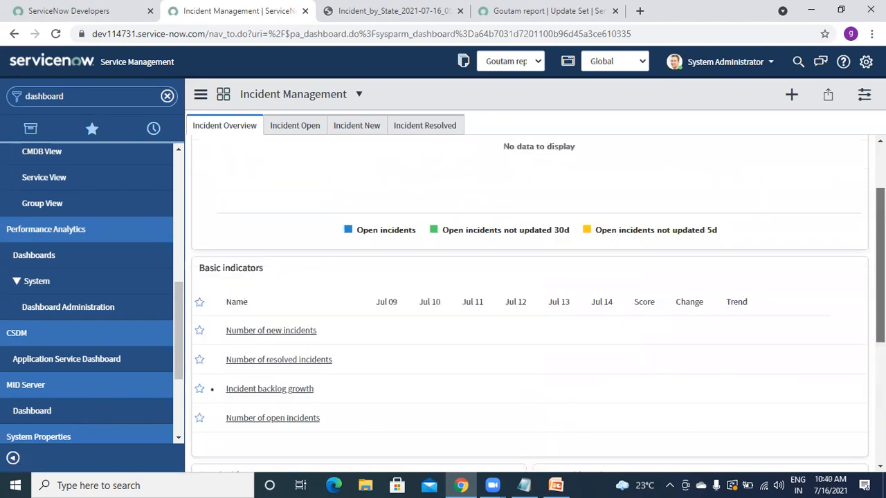
pyautogui.scroll(3, 634, 220)
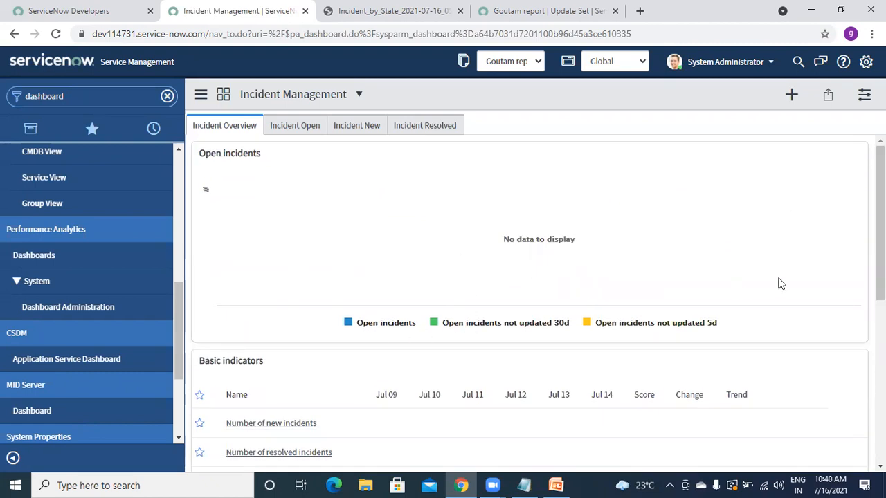
pyautogui.click(302, 130)
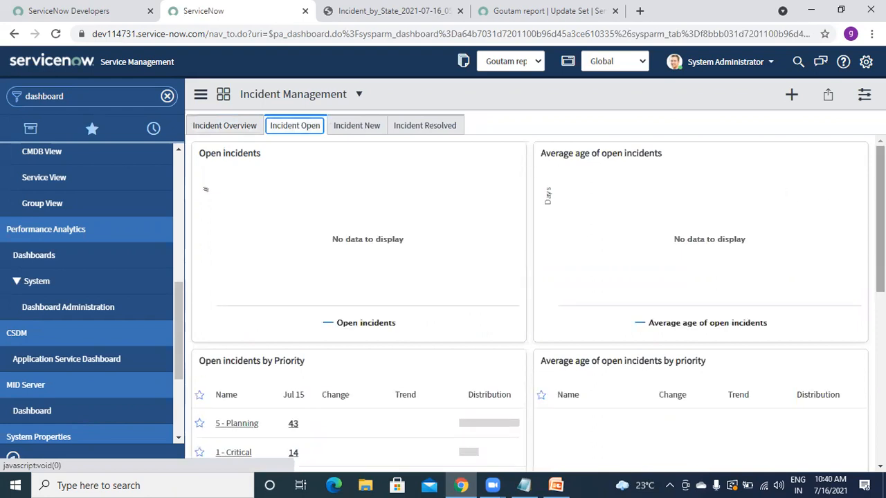
pyautogui.scroll(-5, 557, 231)
pyautogui.scroll(2, 288, 290)
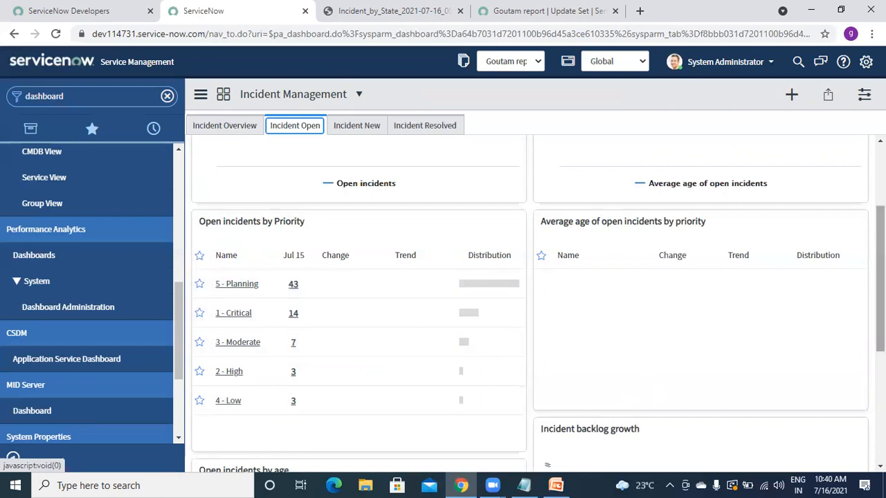
pyautogui.scroll(-4, 531, 304)
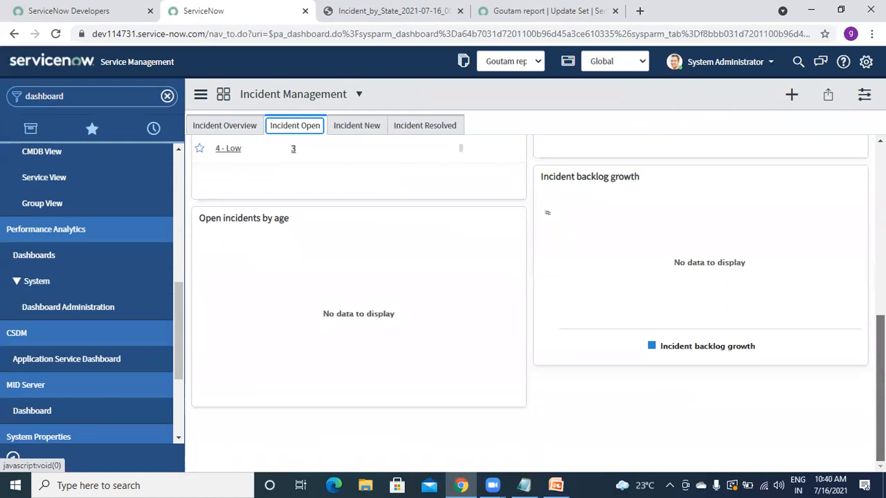
pyautogui.scroll(6, 480, 148)
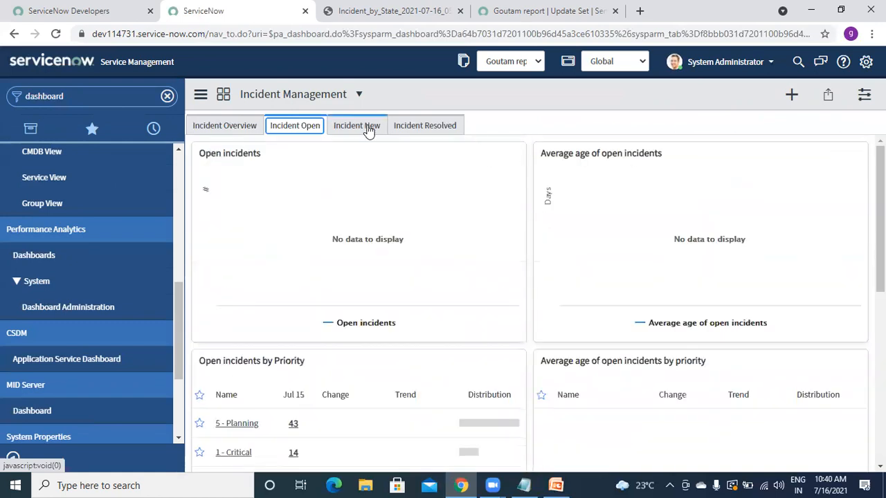